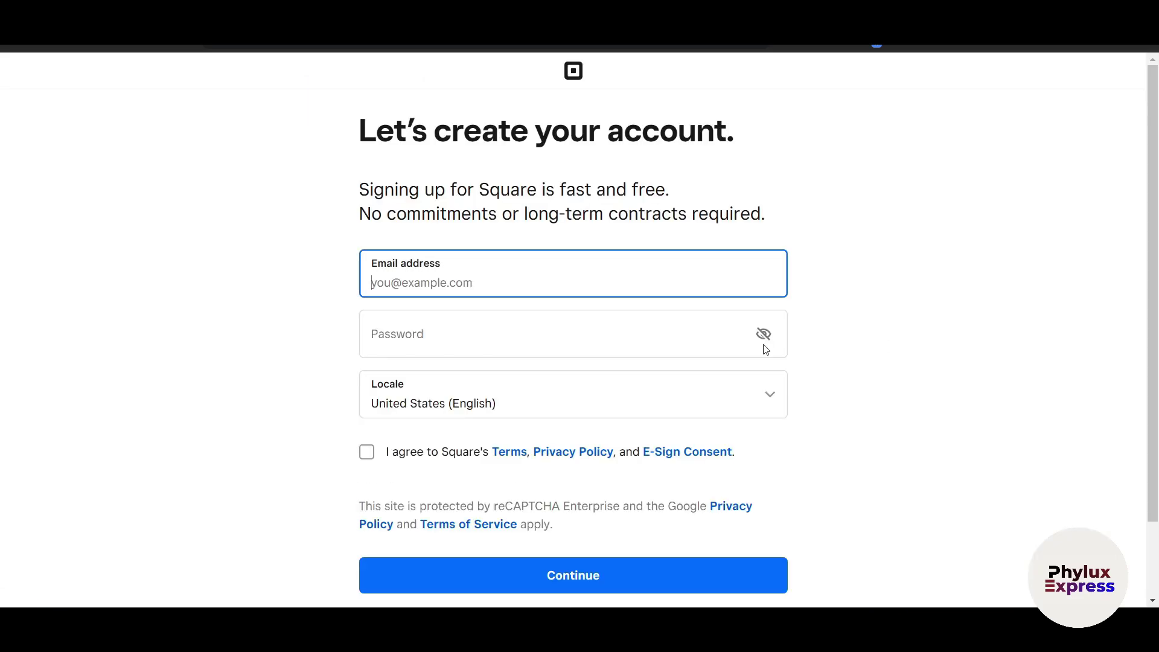
Sign in to the existing Square account using the saved email and autofilled password.
text(anil)
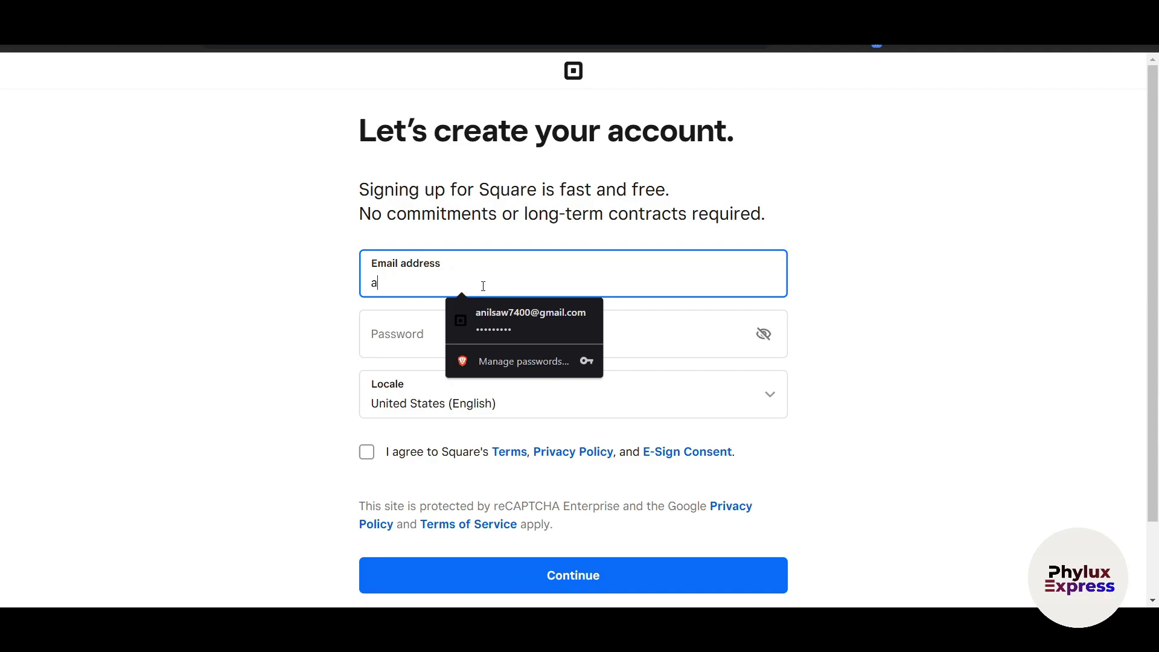
click(505, 321)
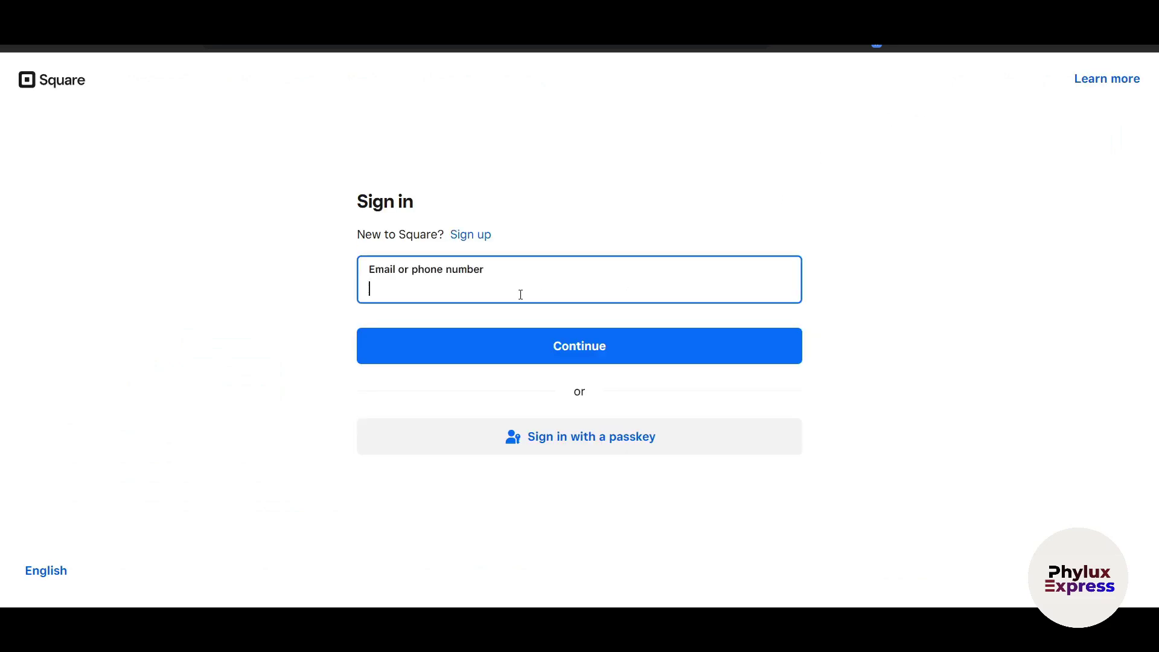
key(ctrl+v)
key(ctrl+a)
key(BackSpace)
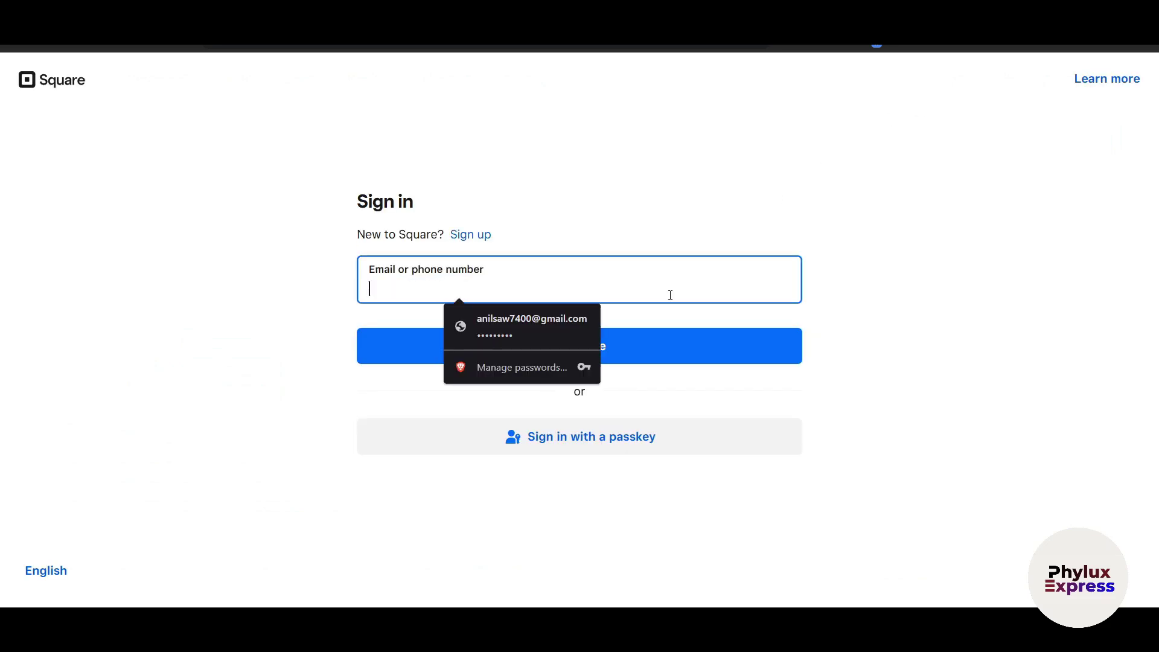
click(547, 329)
click(556, 352)
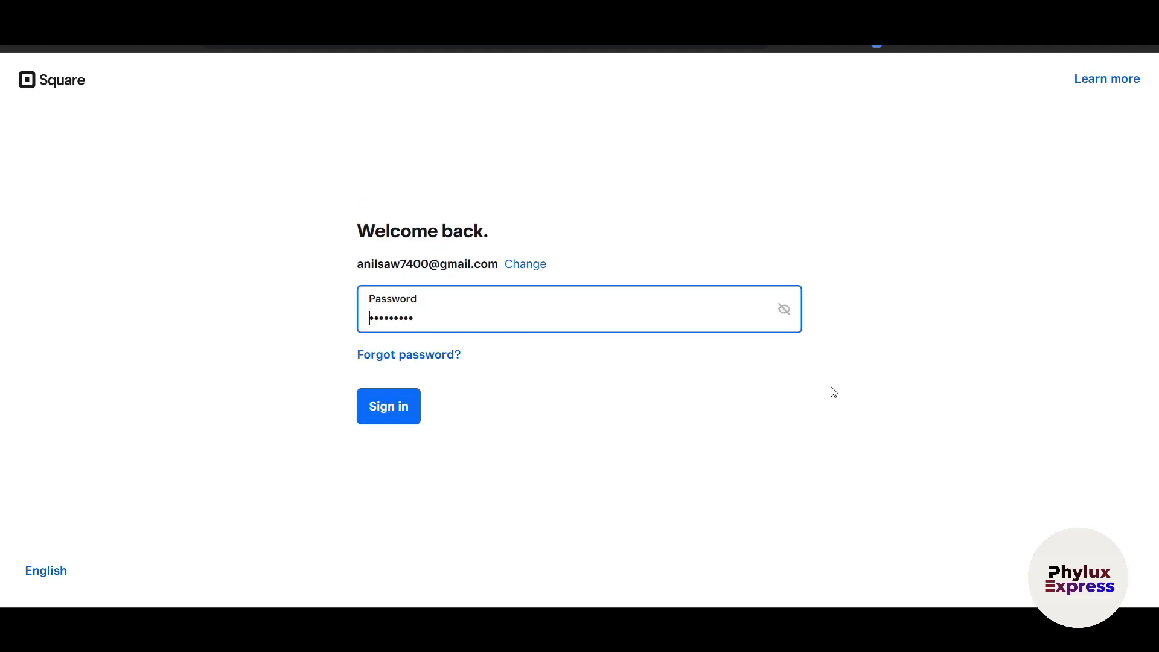
click(370, 411)
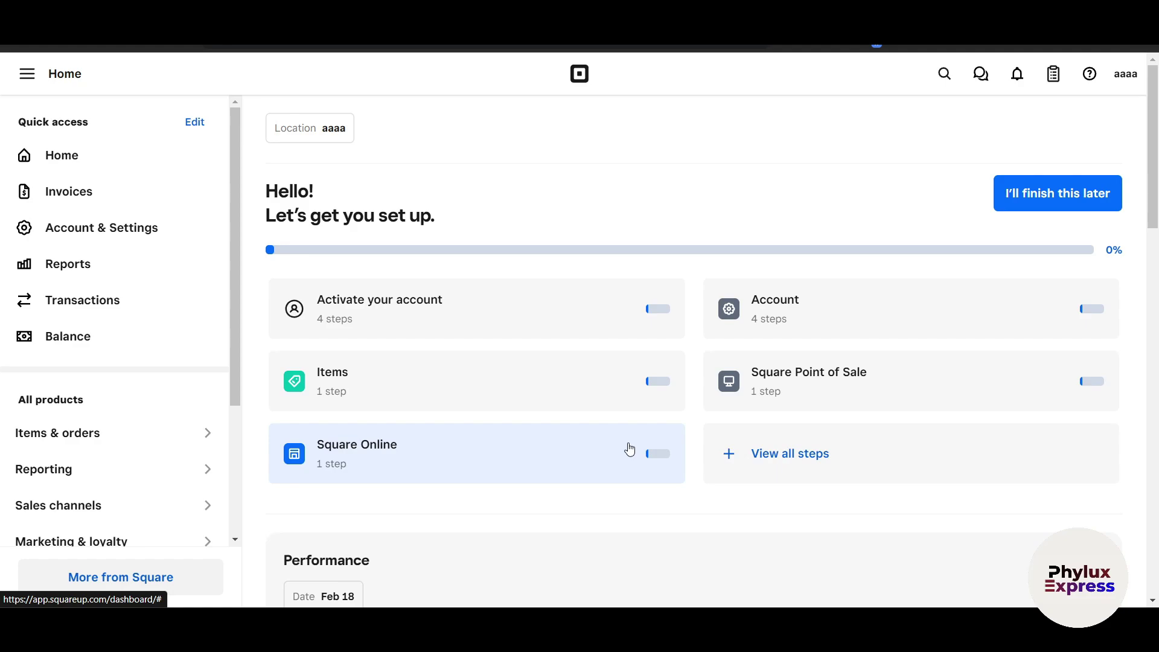
Look over the Home setup checklist, then open My business > About in Account & Settings.
scroll(630, 449, down, 6)
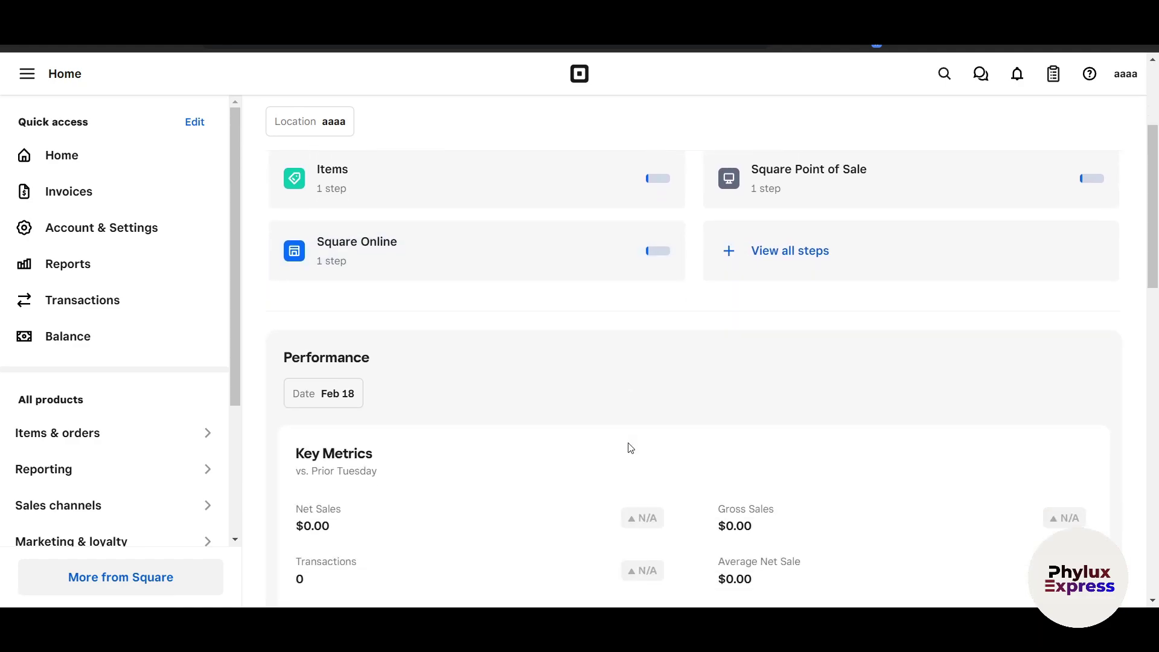
scroll(631, 450, up, 5)
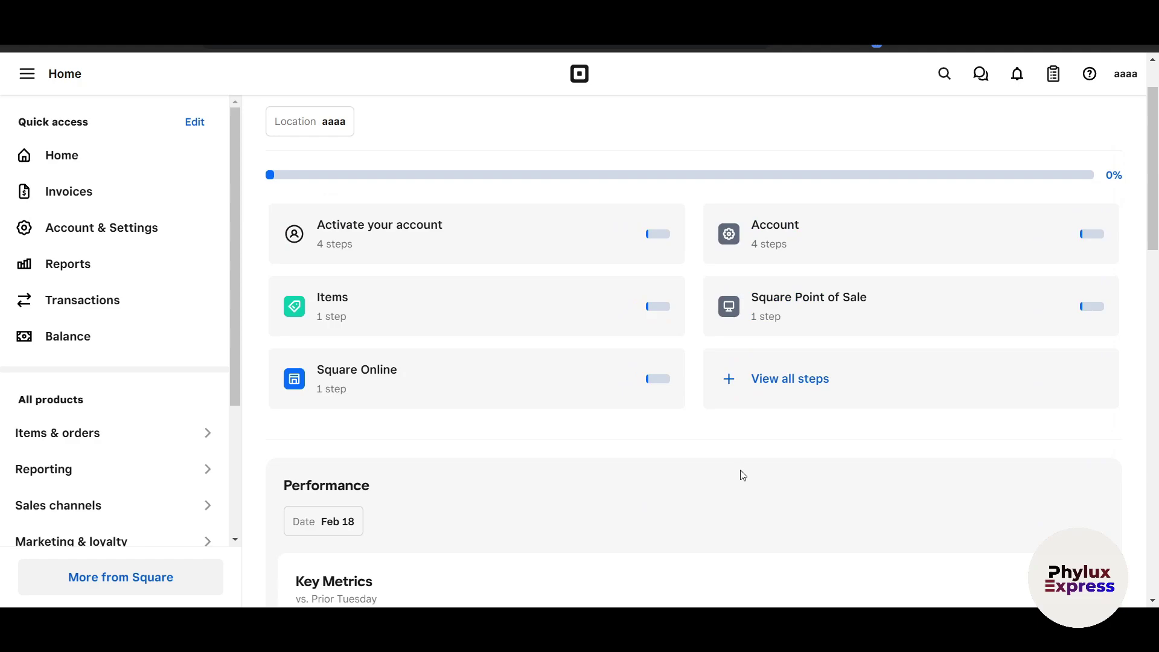
scroll(734, 473, up, 1)
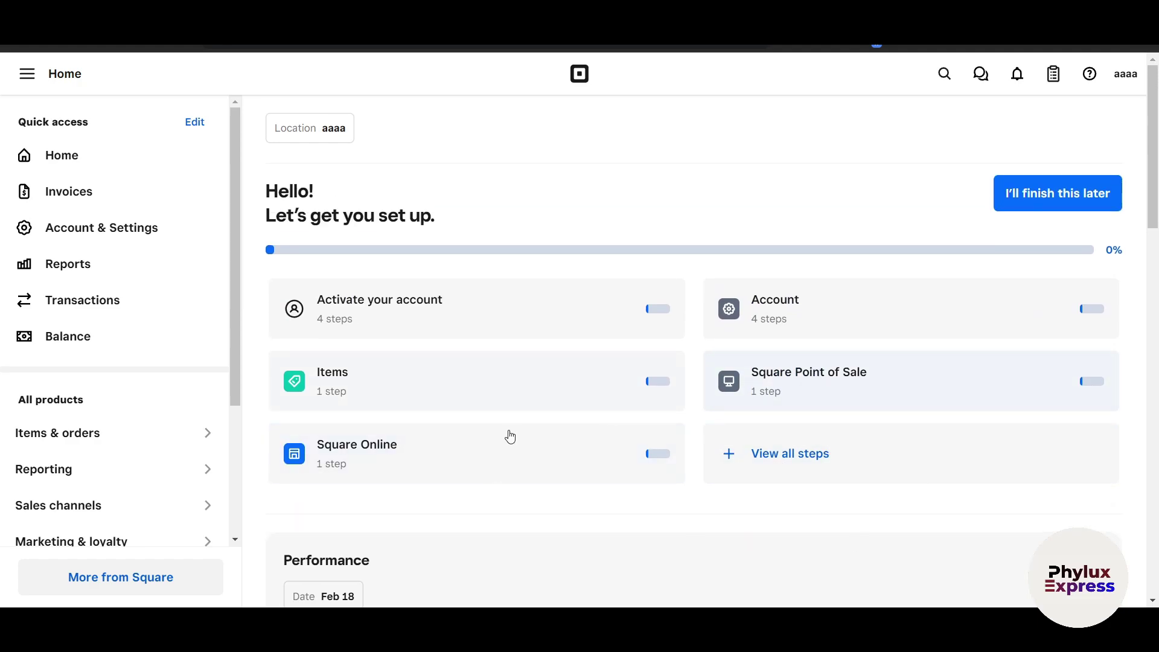
scroll(95, 504, down, 2)
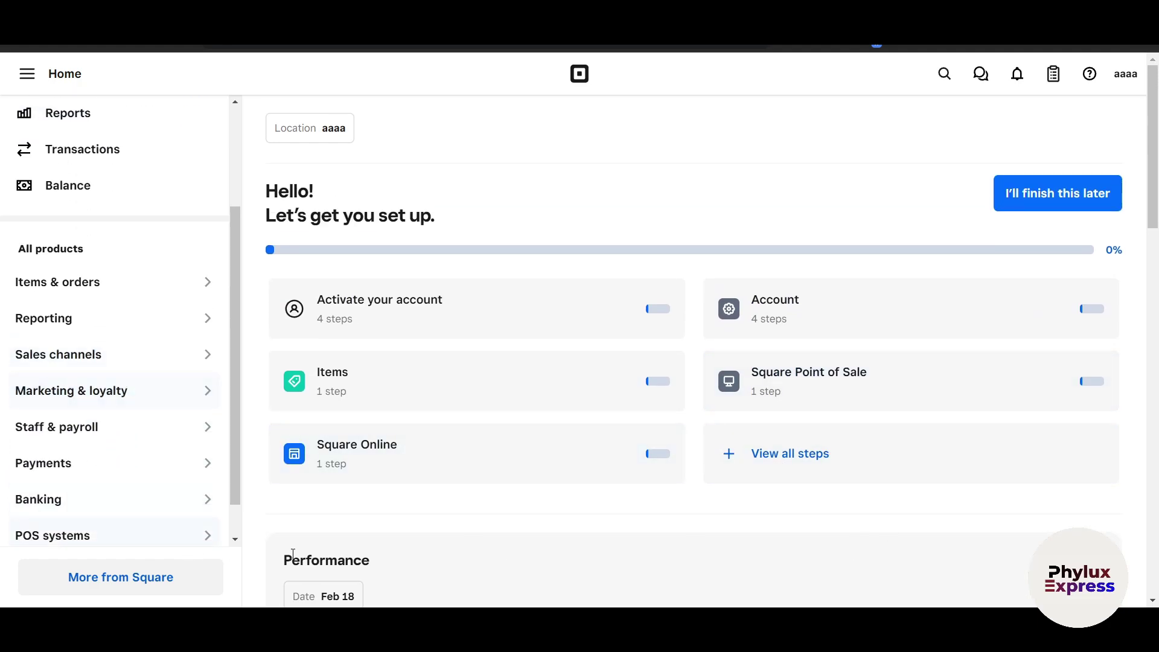
scroll(383, 543, down, 2)
scroll(388, 545, up, 1)
scroll(73, 381, up, 3)
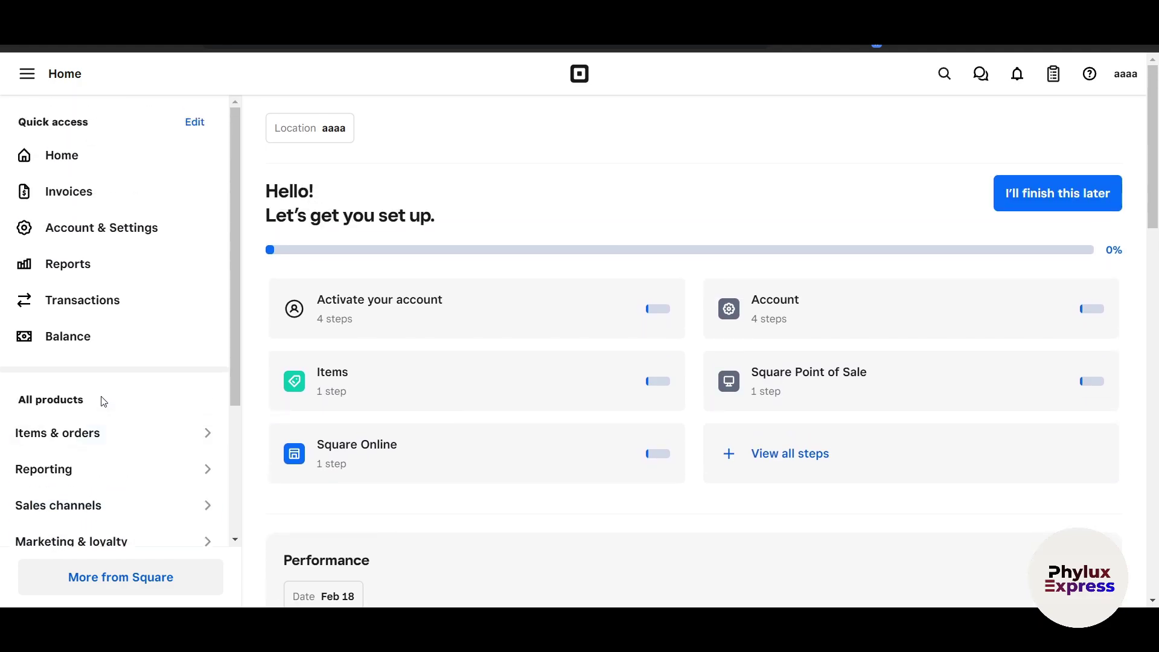
click(95, 232)
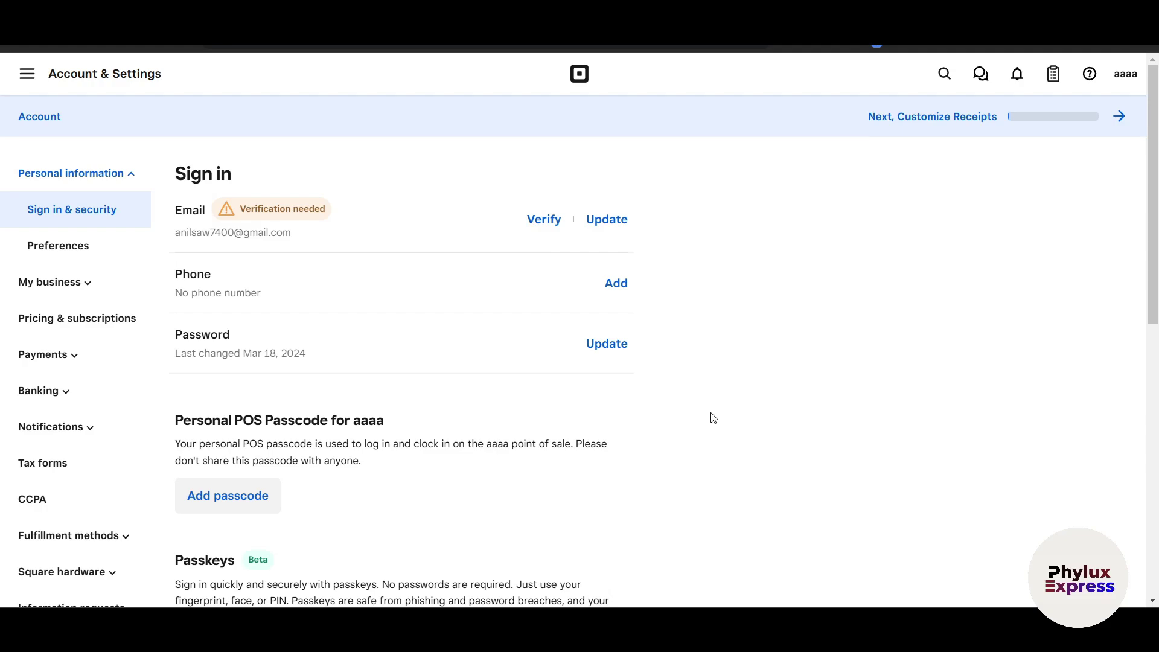
click(30, 283)
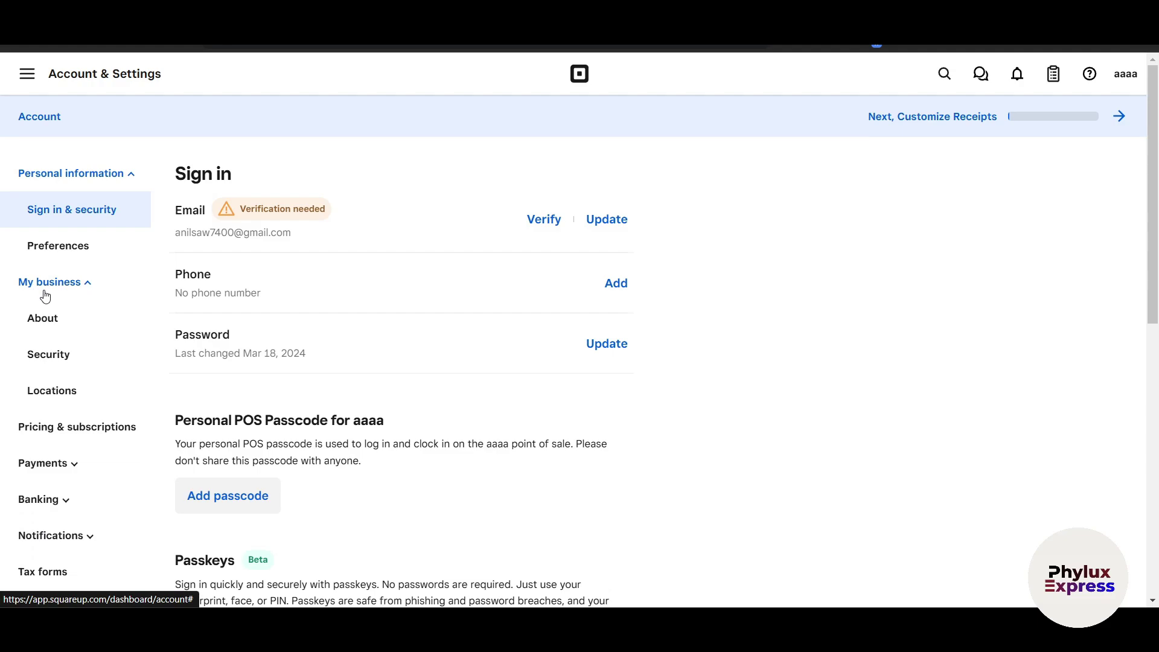
click(44, 311)
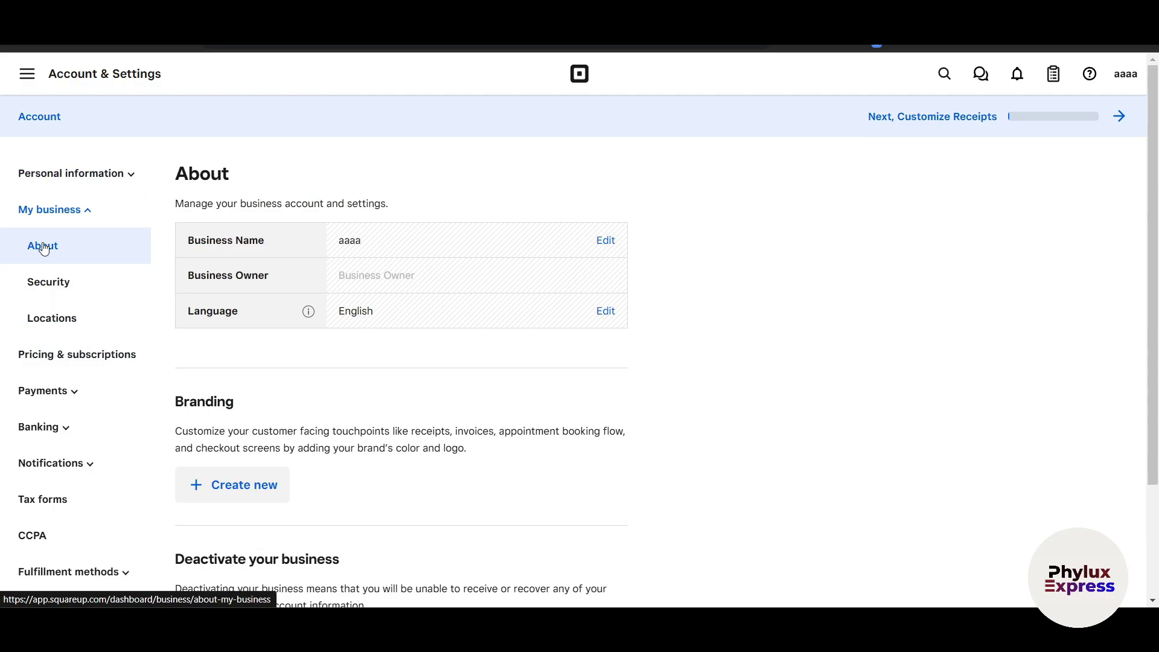
Enter 'Phylux Express' as the new Business Name and in the confirmation field.
click(608, 244)
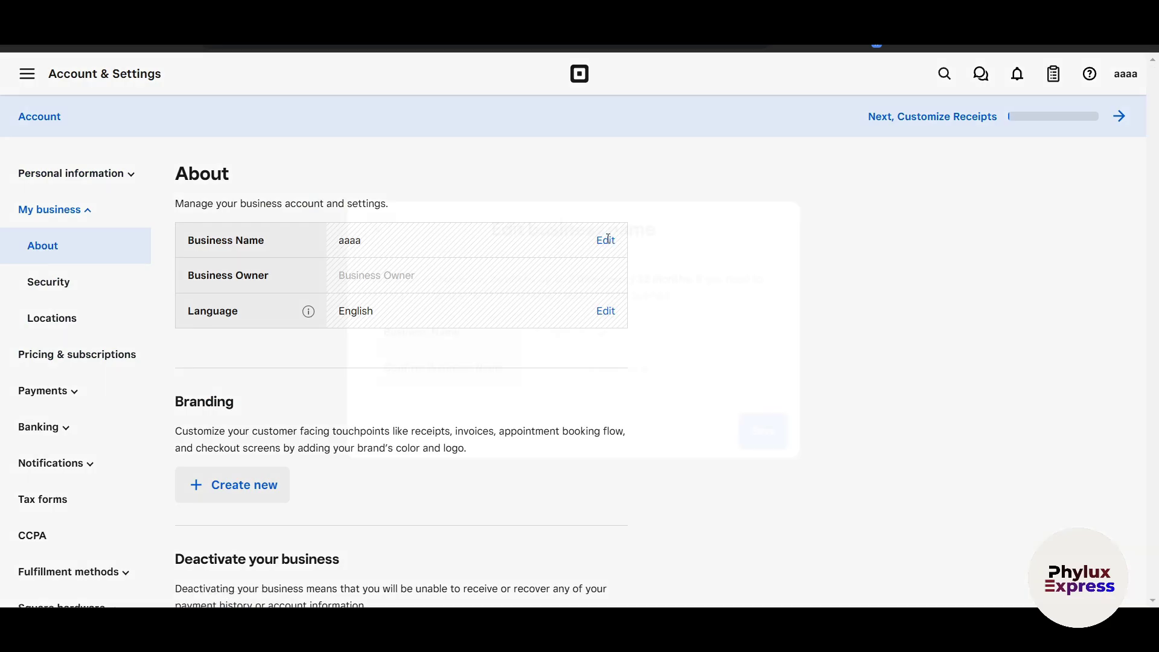
click(576, 334)
text(P)
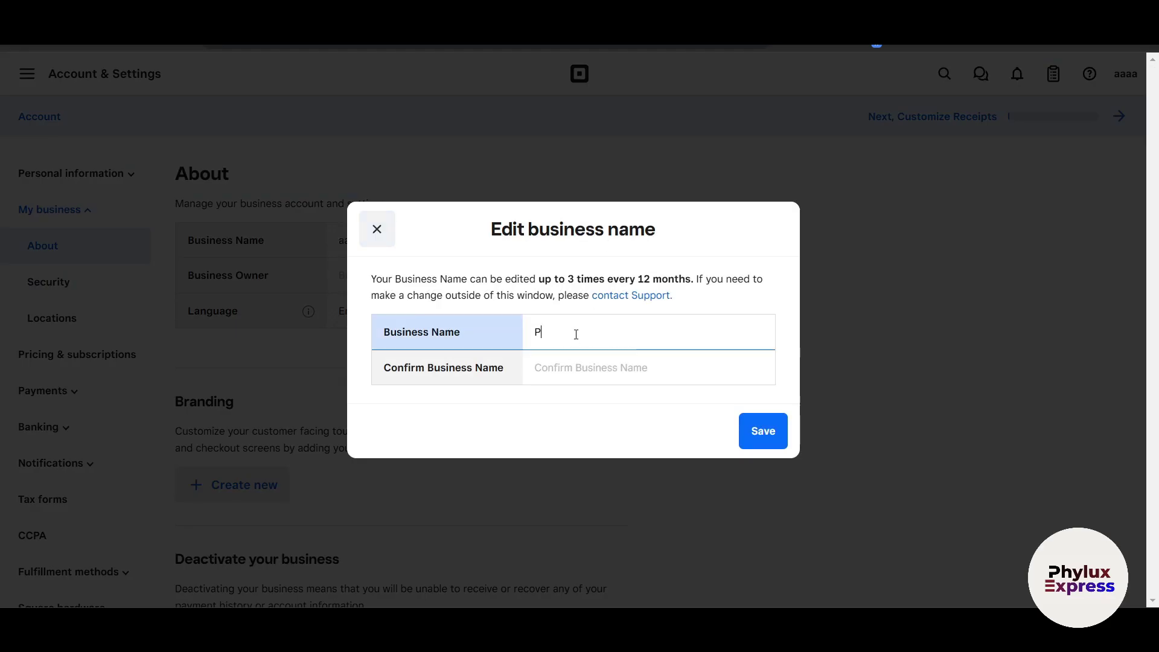
text(hylux Express)
click(534, 368)
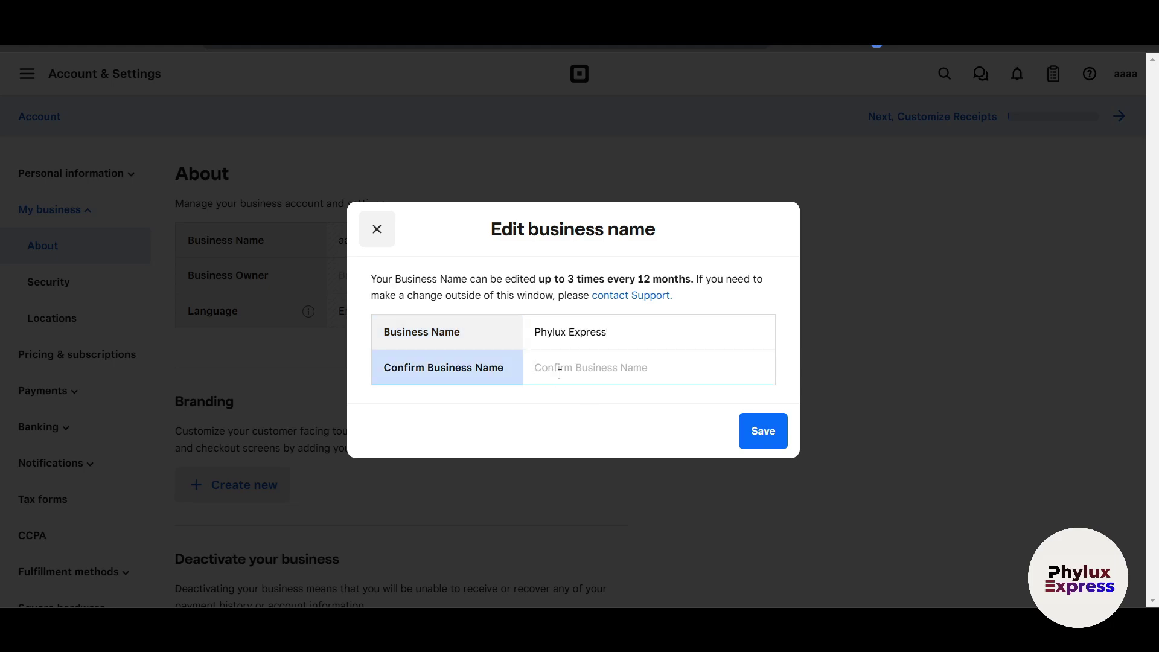
click(647, 332)
key(ctrl+a)
key(ctrl+c)
key(ctrl+s)
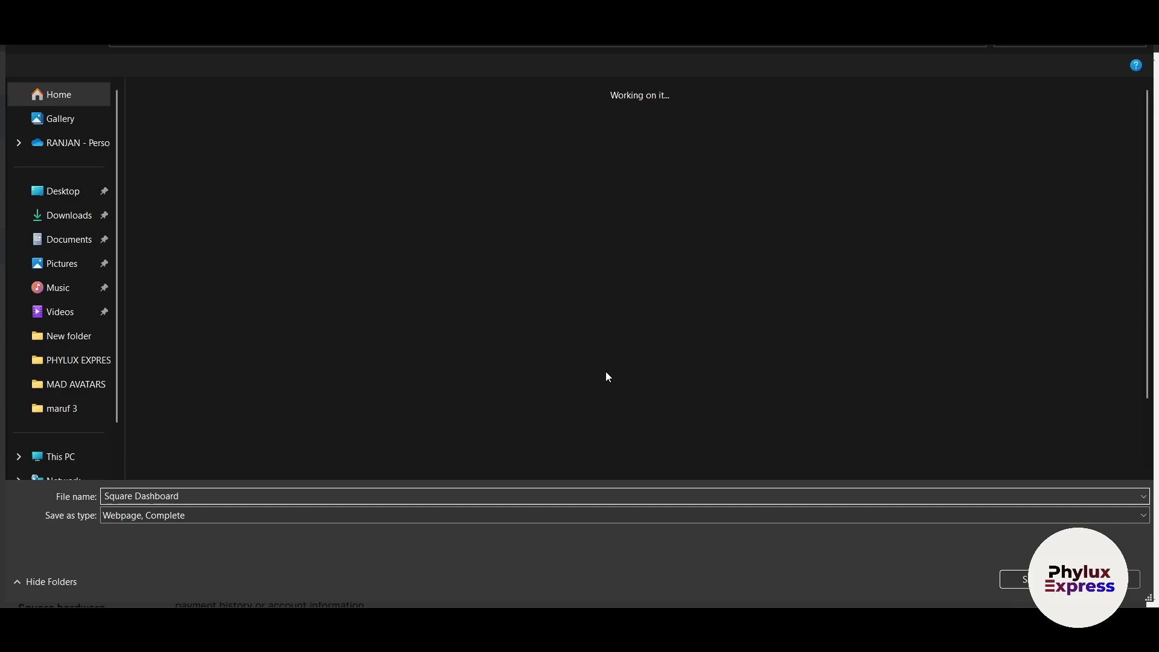
key(Escape)
click(632, 379)
key(ctrl+v)
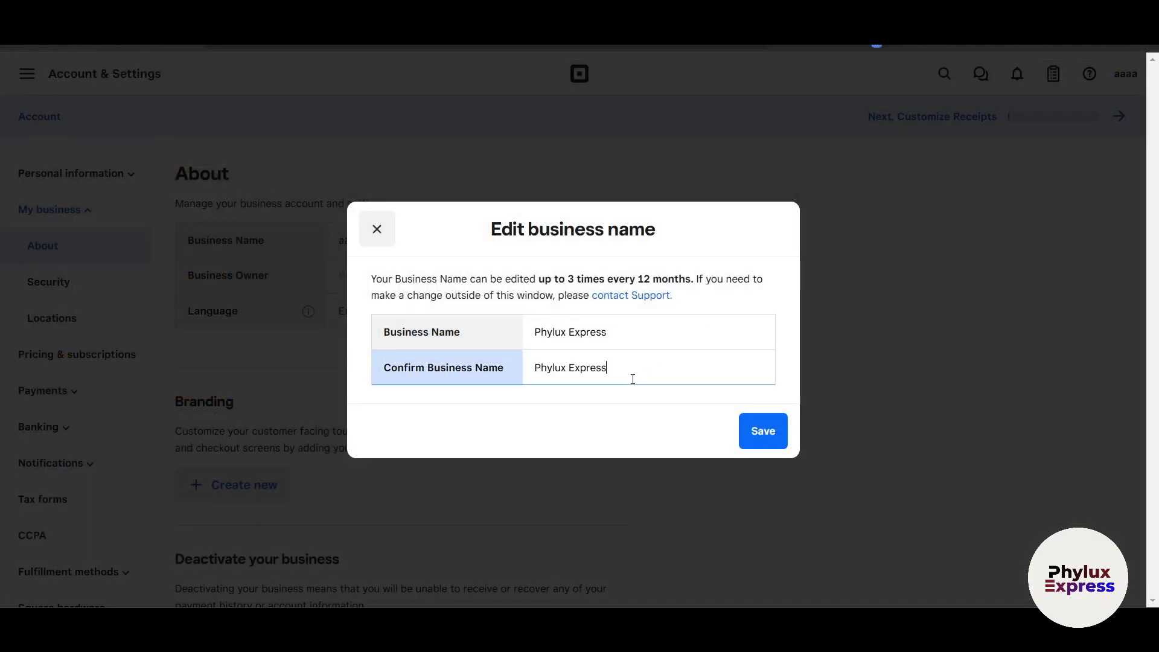
Save the new business name, dismiss the location-name prompt, and review the About page.
click(759, 431)
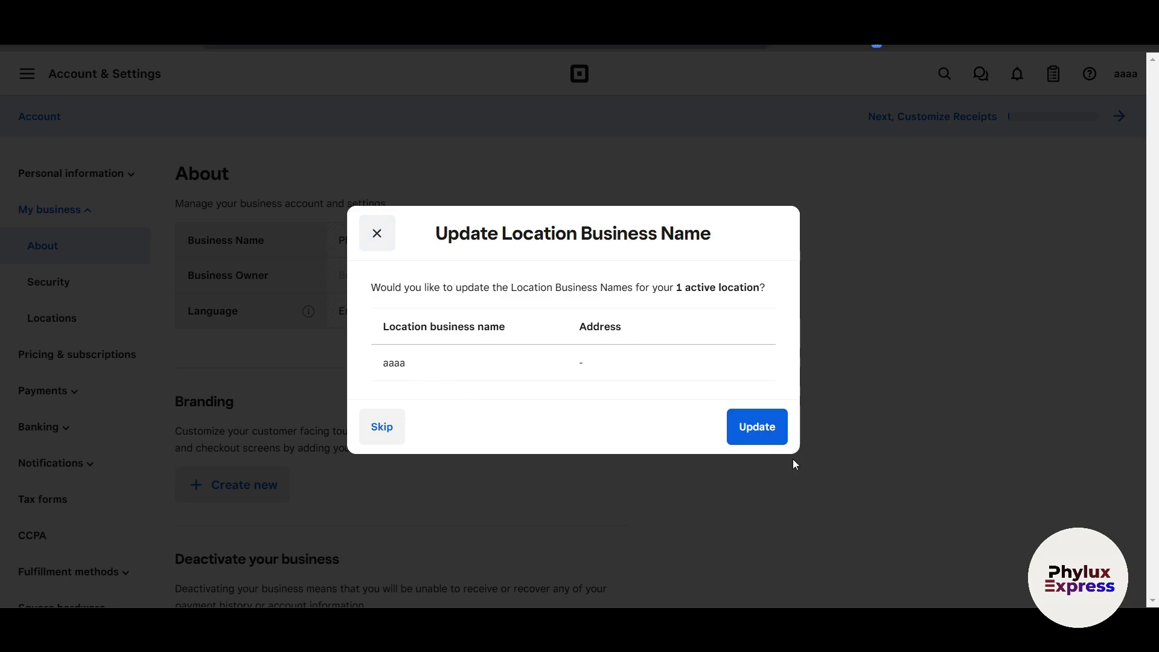
click(774, 430)
scroll(558, 433, down, 3)
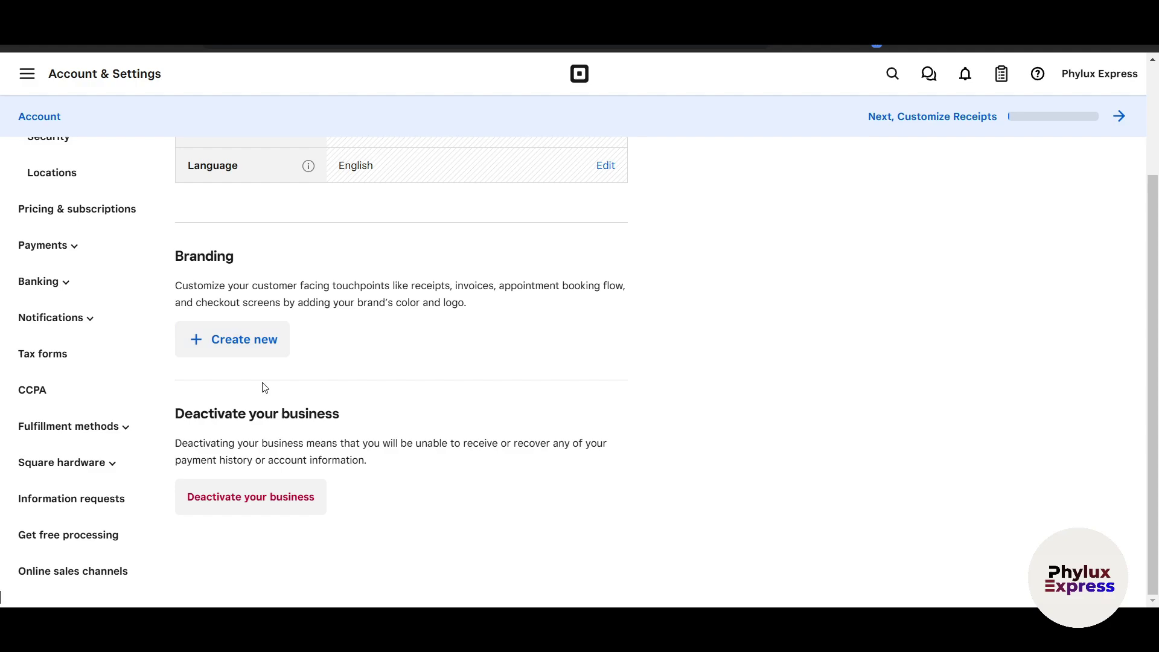
scroll(264, 388, up, 3)
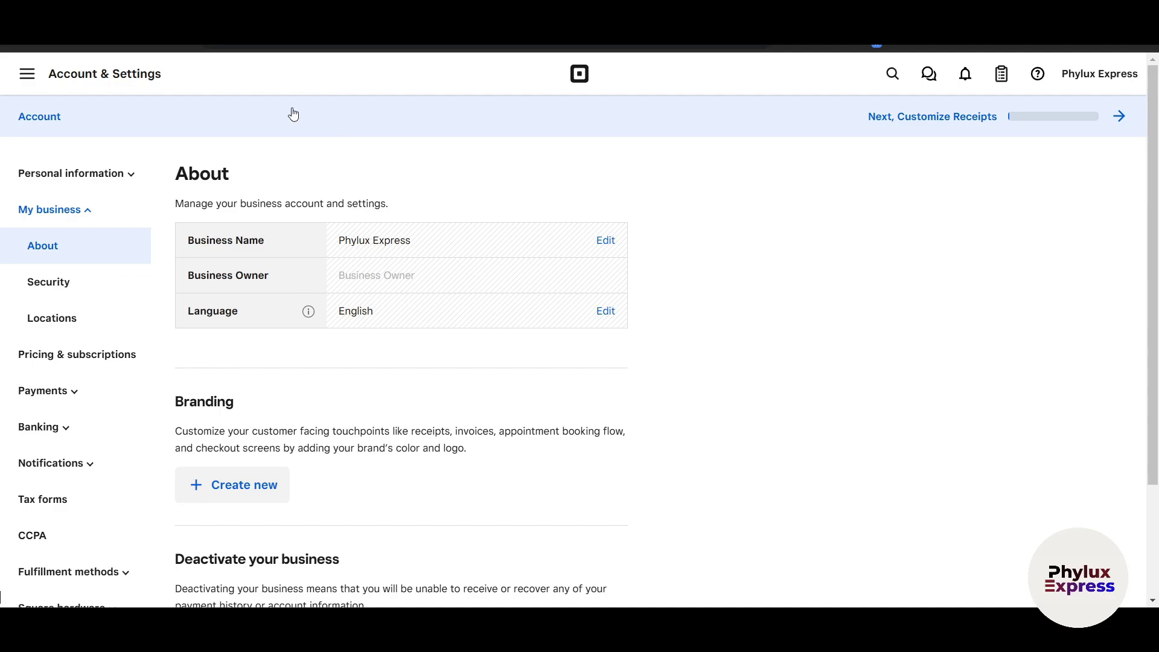
Go to the Items catalog page under Items & orders from the Home dashboard.
click(35, 85)
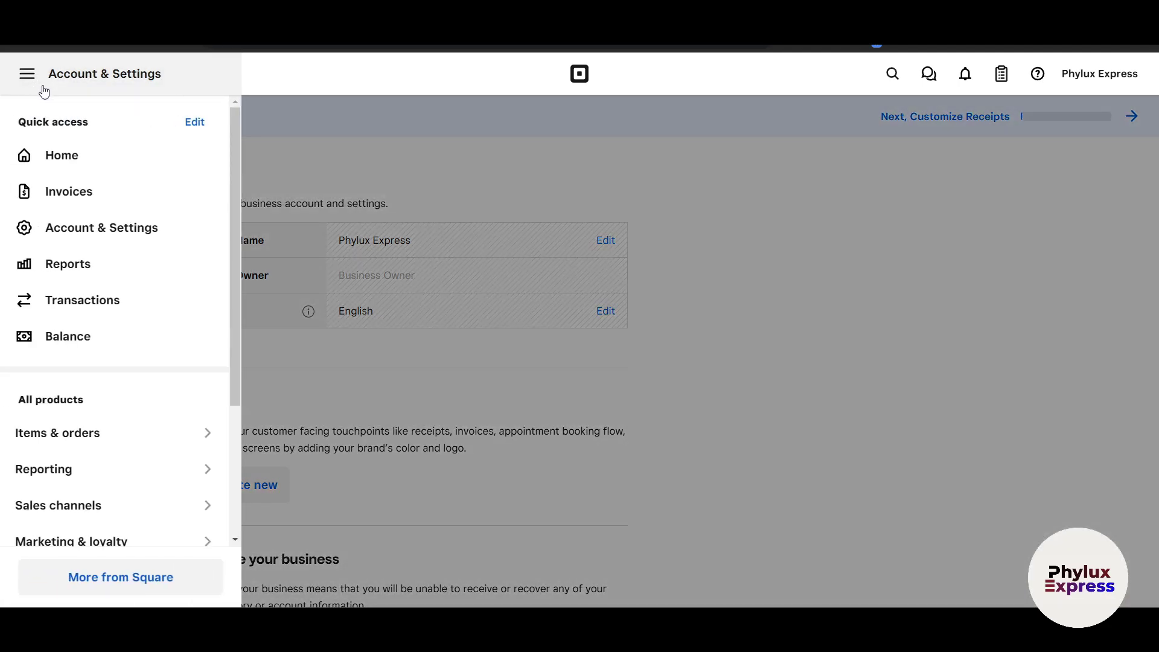
click(71, 159)
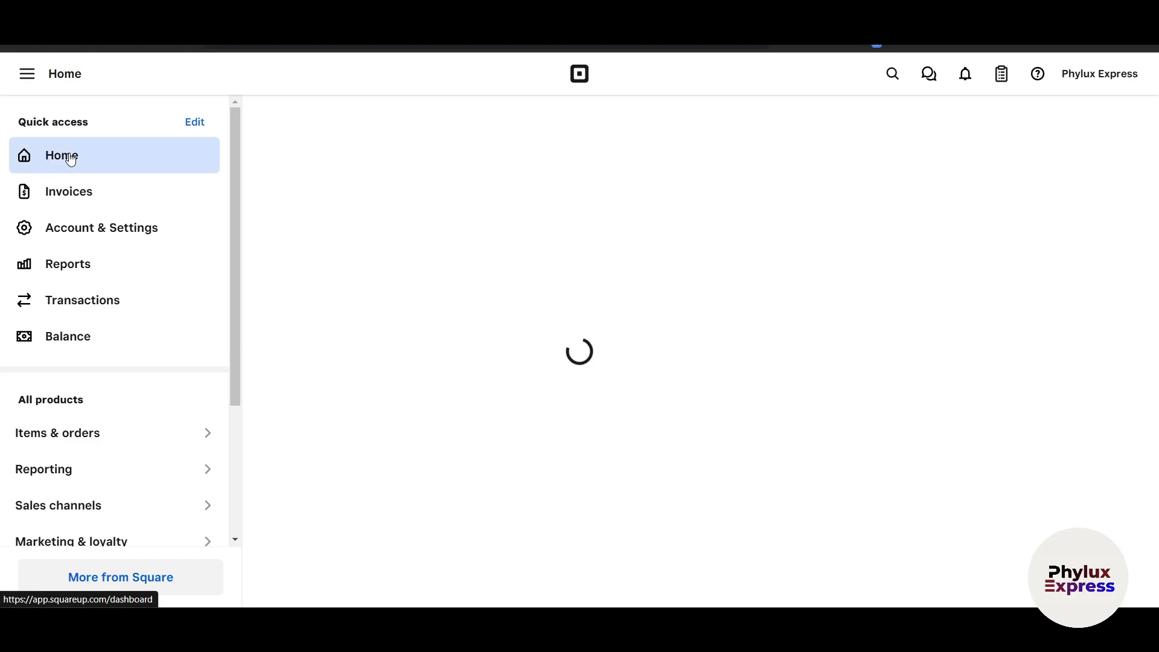
scroll(85, 440, down, 3)
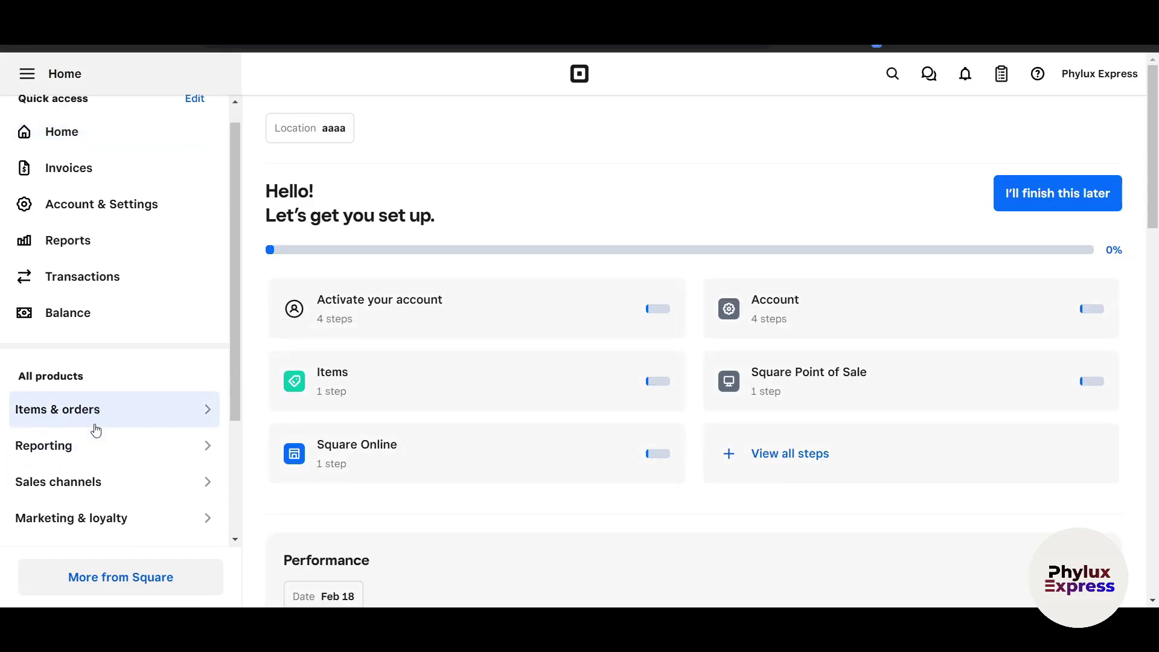
click(90, 245)
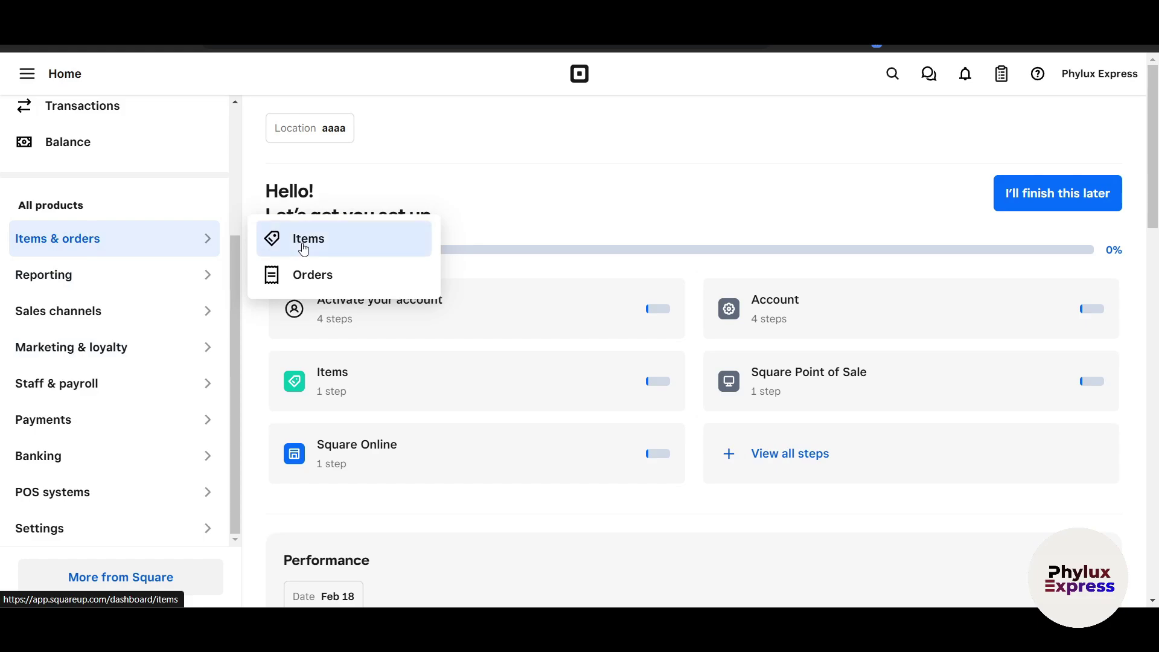
click(303, 247)
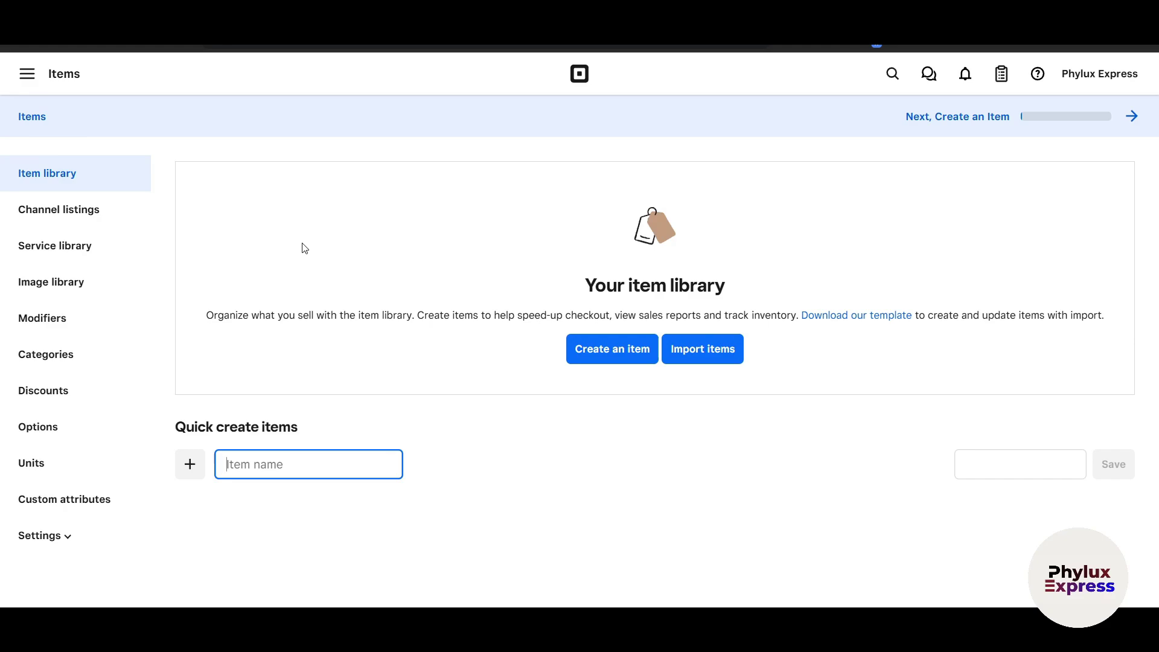
Quick-create a Watch item priced at $100.00 and open it for editing.
text(Watch)
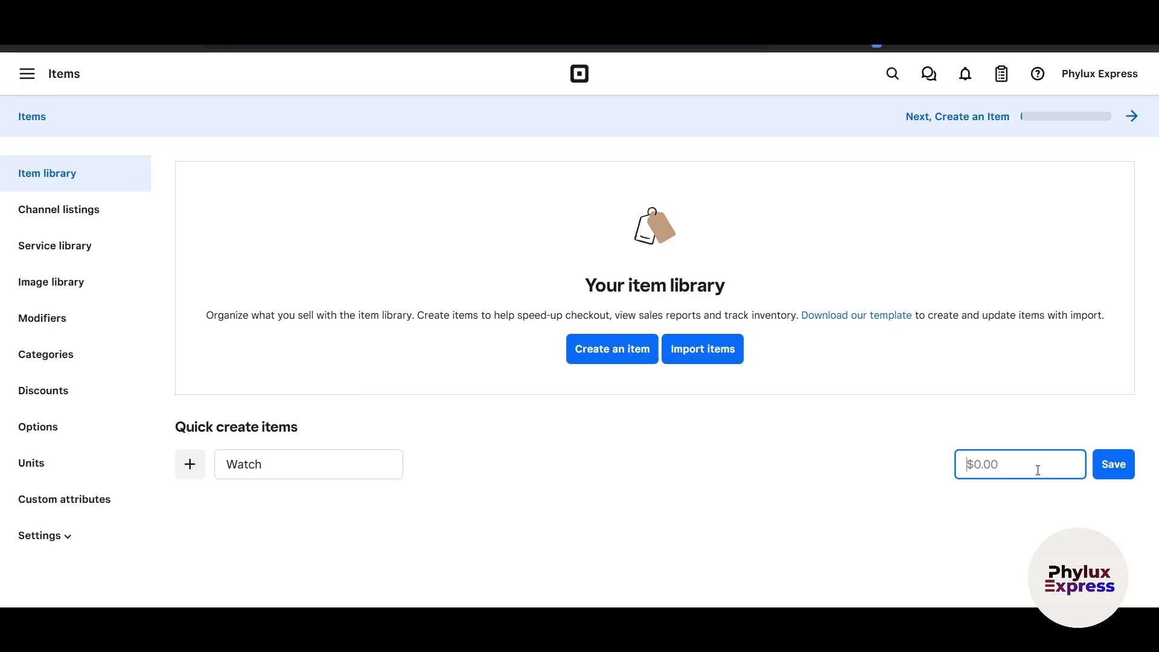
text(100)
click(1111, 465)
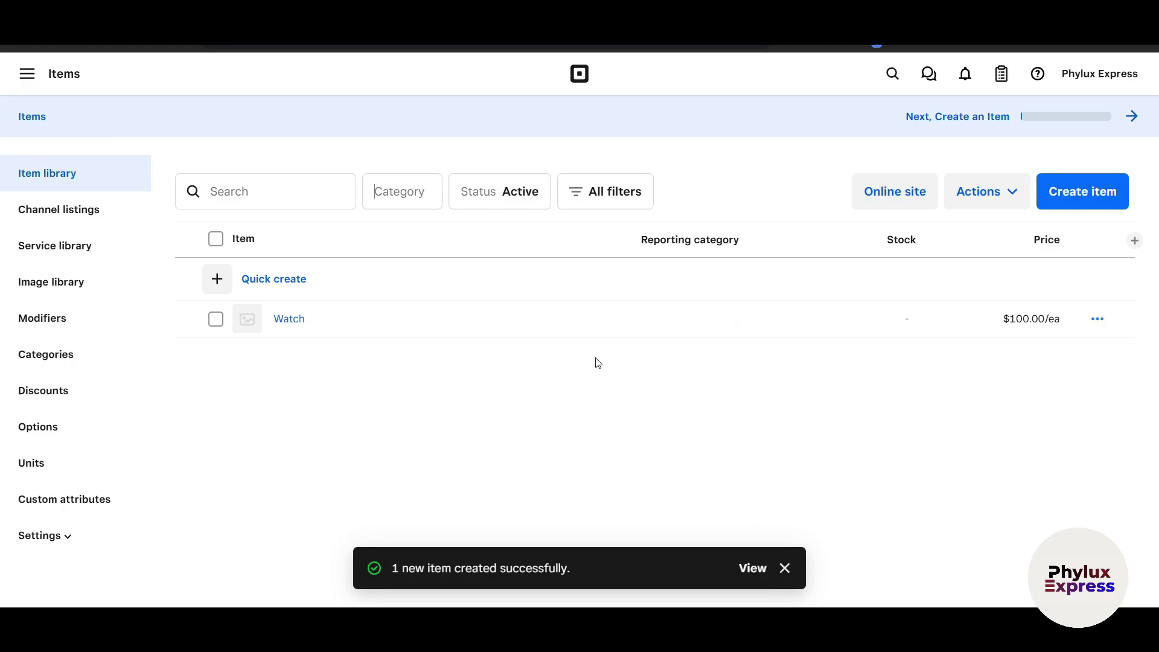
click(1098, 321)
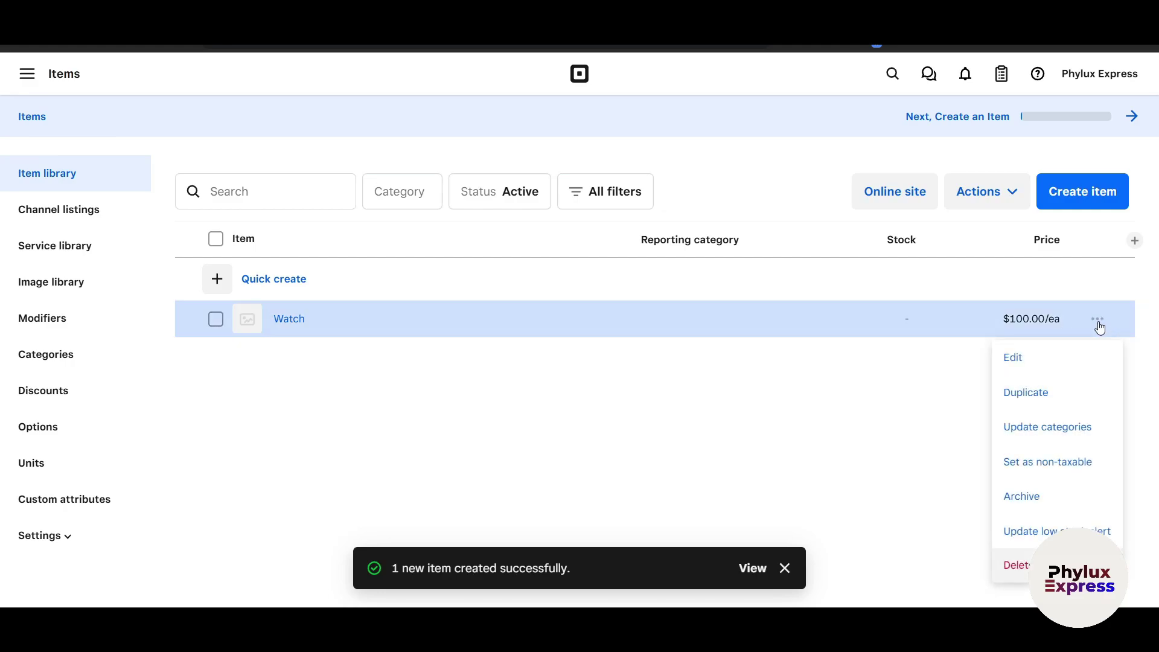
click(1014, 359)
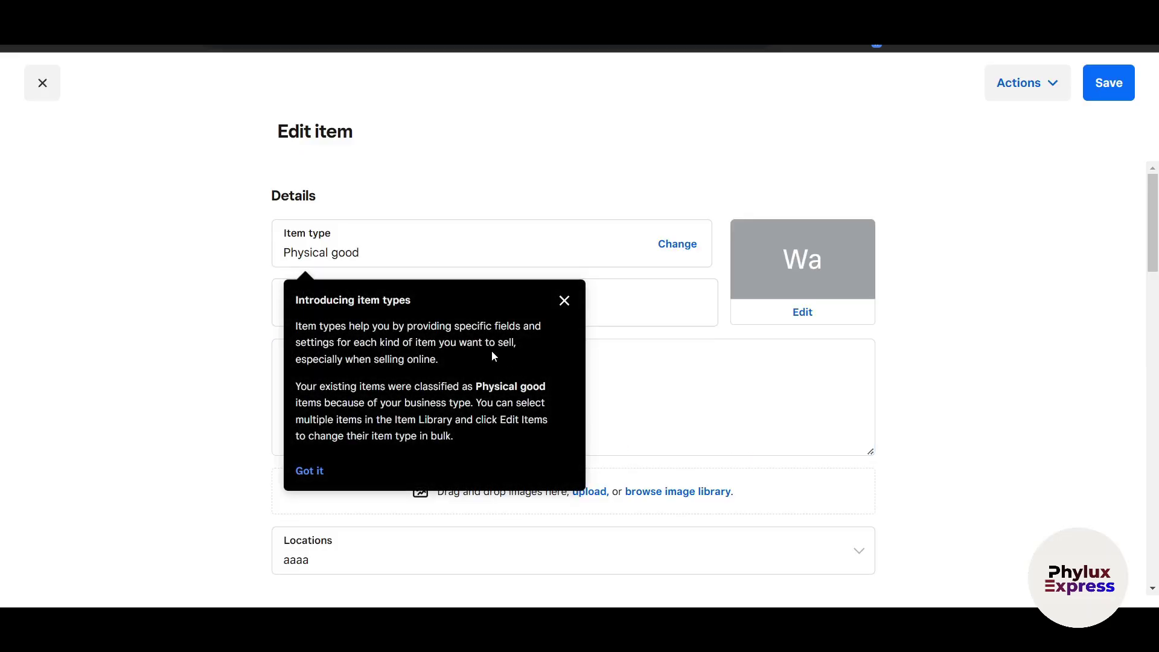
Dismiss the item types introduction, leaving the Watch's item type unchanged.
click(566, 299)
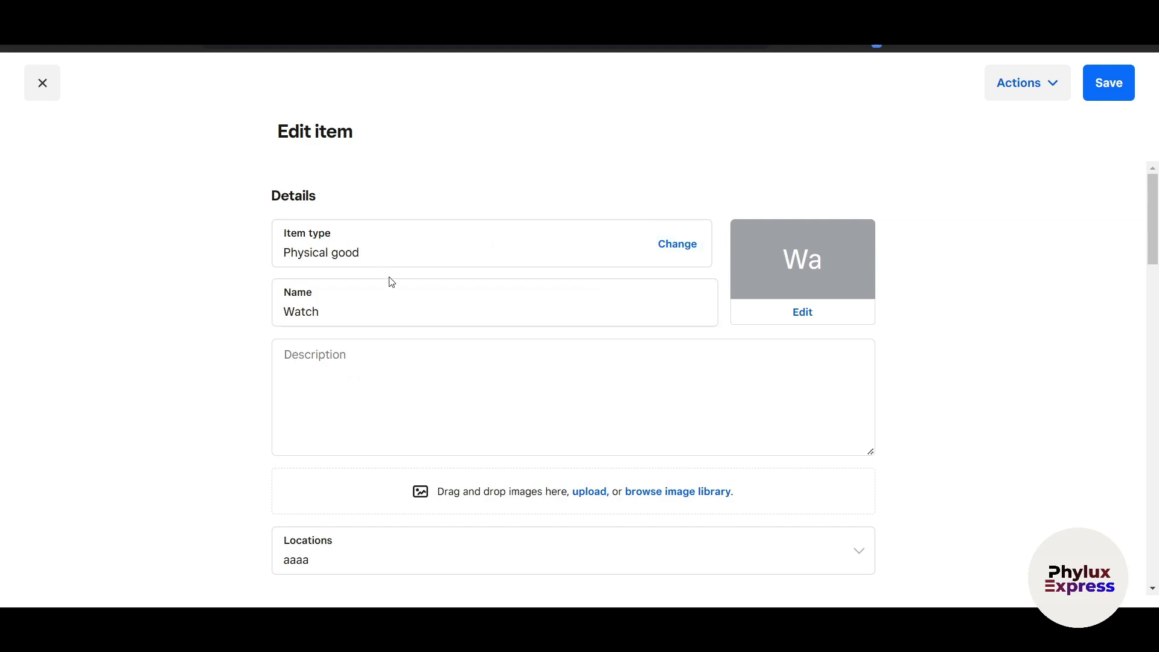
click(666, 256)
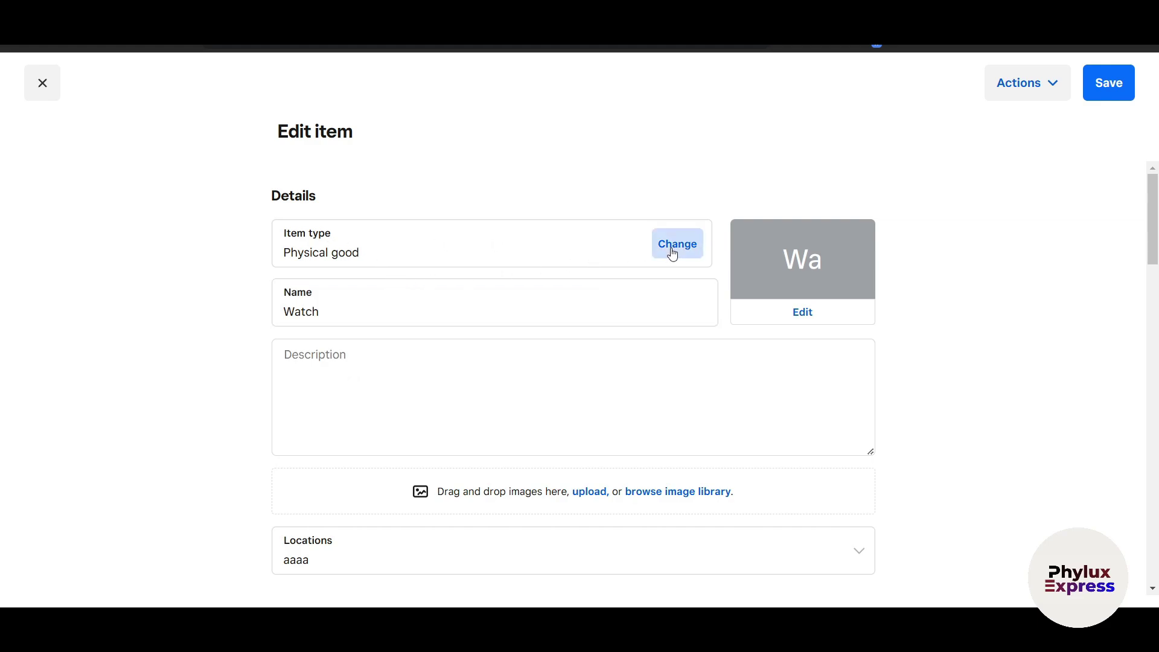
scroll(567, 423, down, 2)
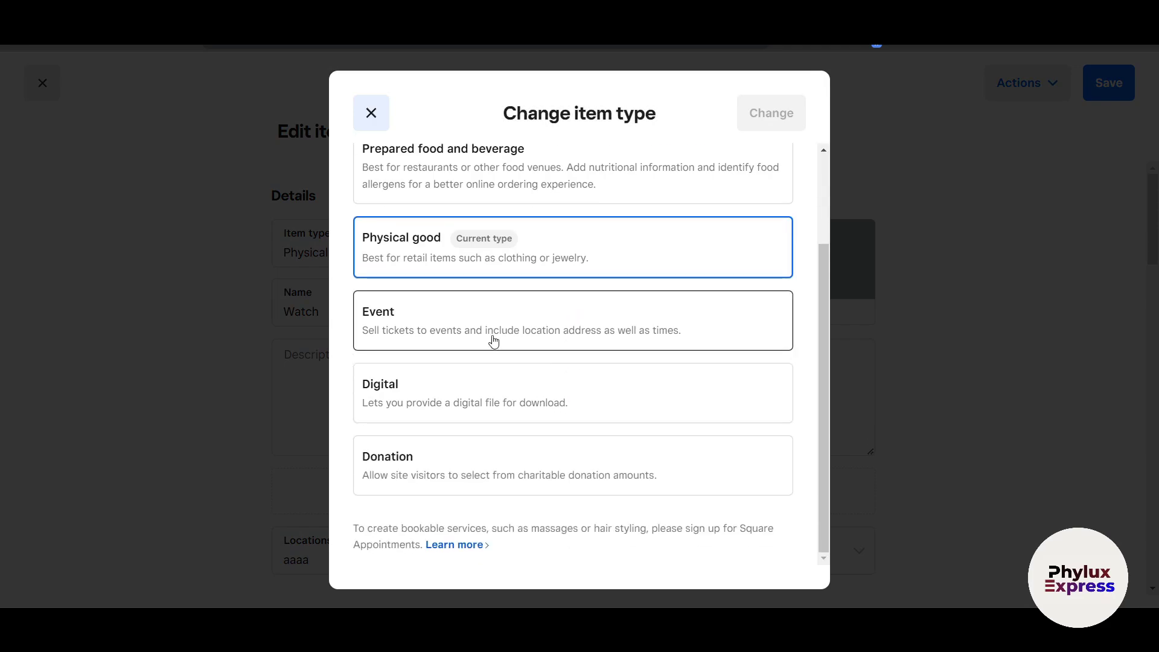
click(921, 443)
click(389, 312)
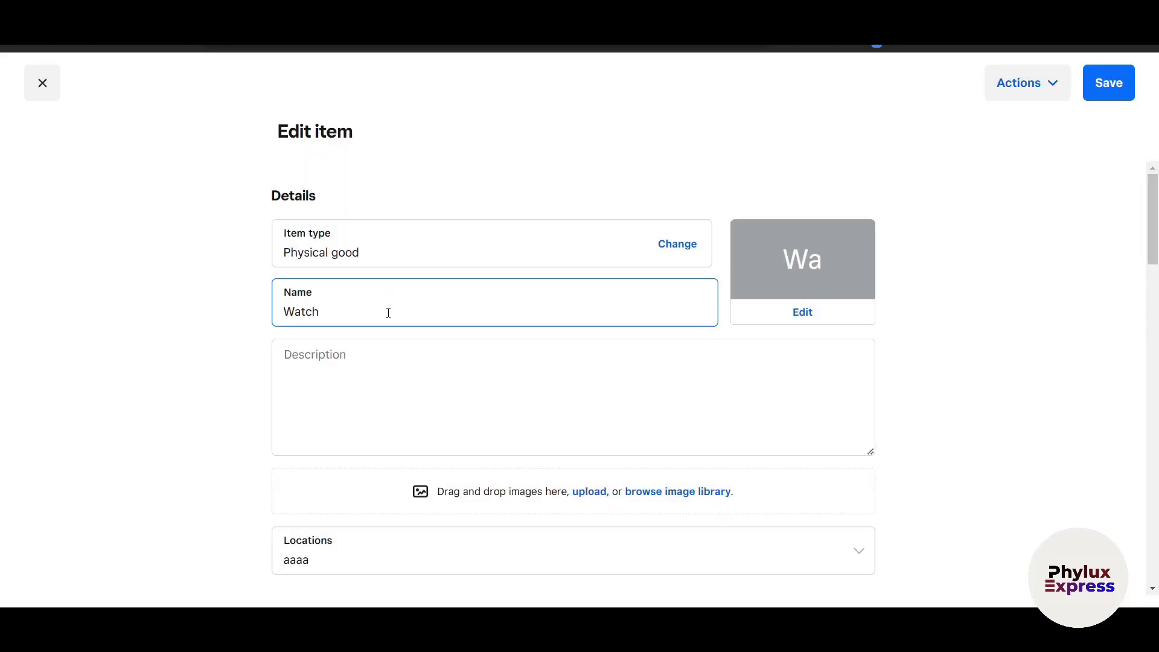
Generate a short, professional AI description about sleek design and reliable features, and insert it.
click(316, 379)
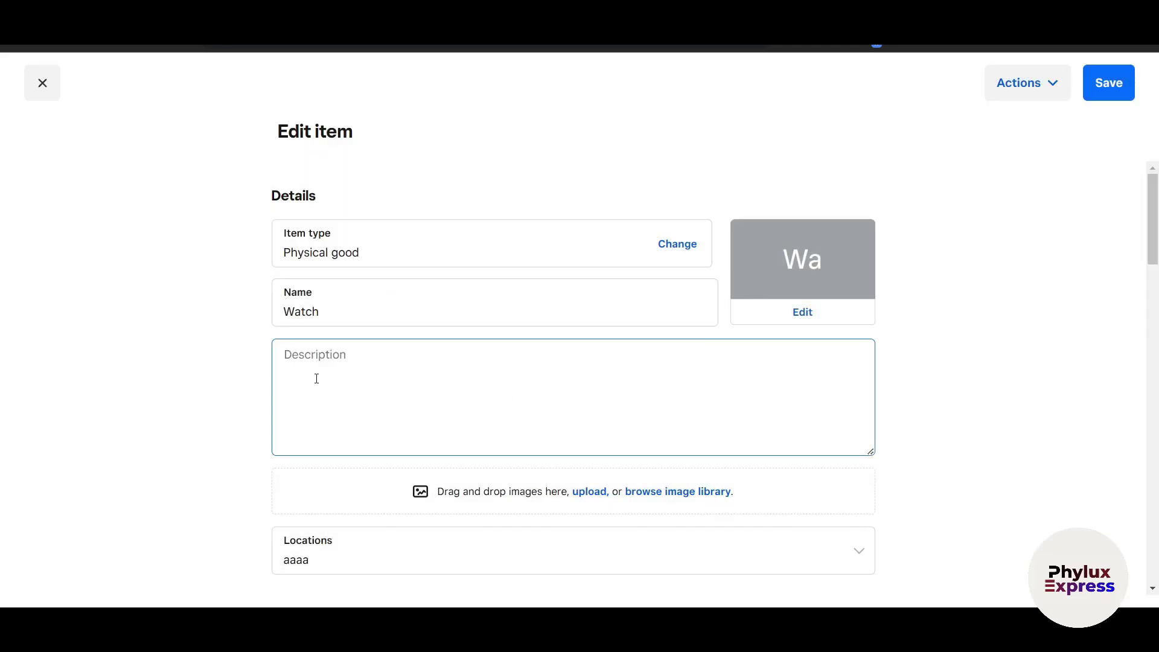
scroll(320, 362, down, 3)
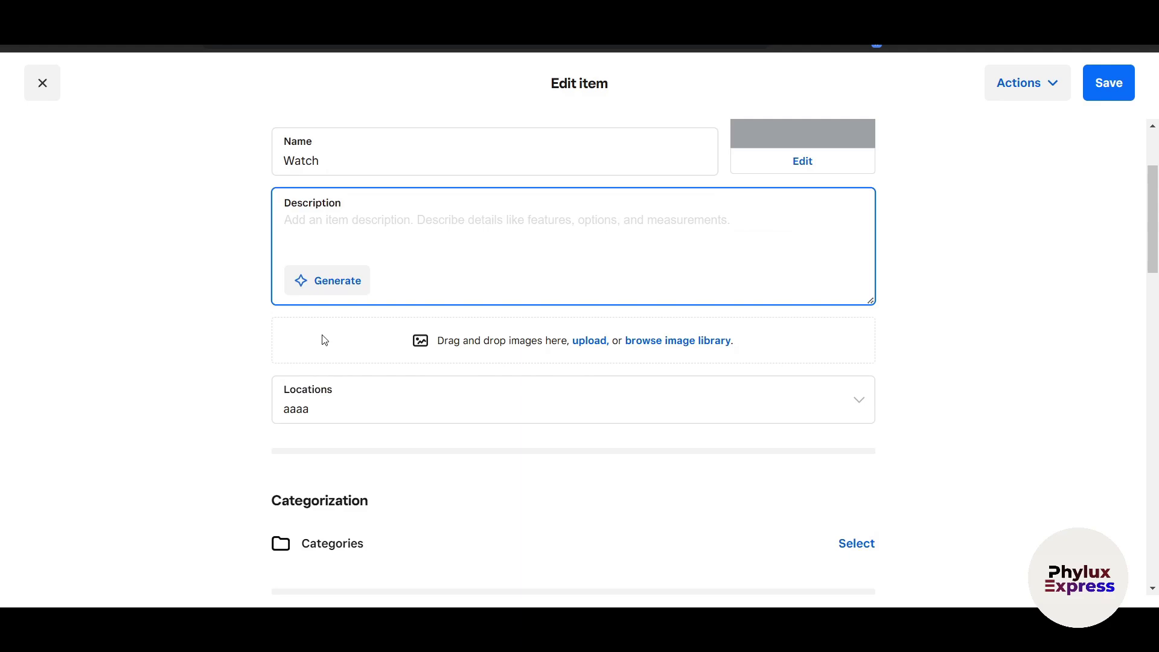
click(329, 281)
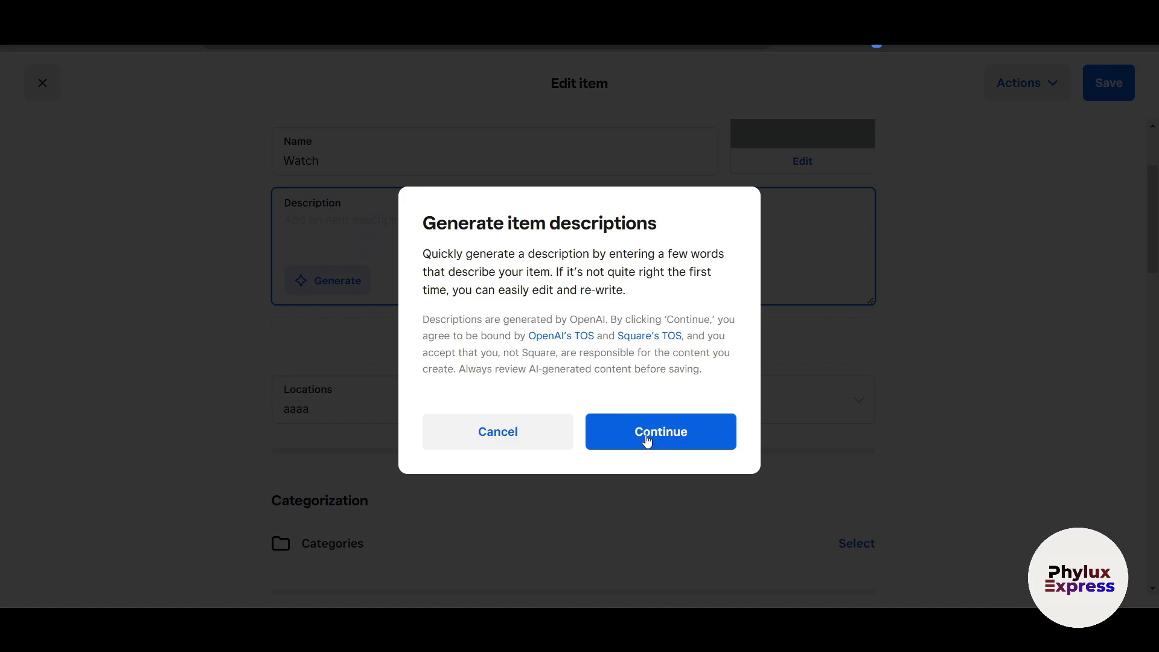
click(655, 444)
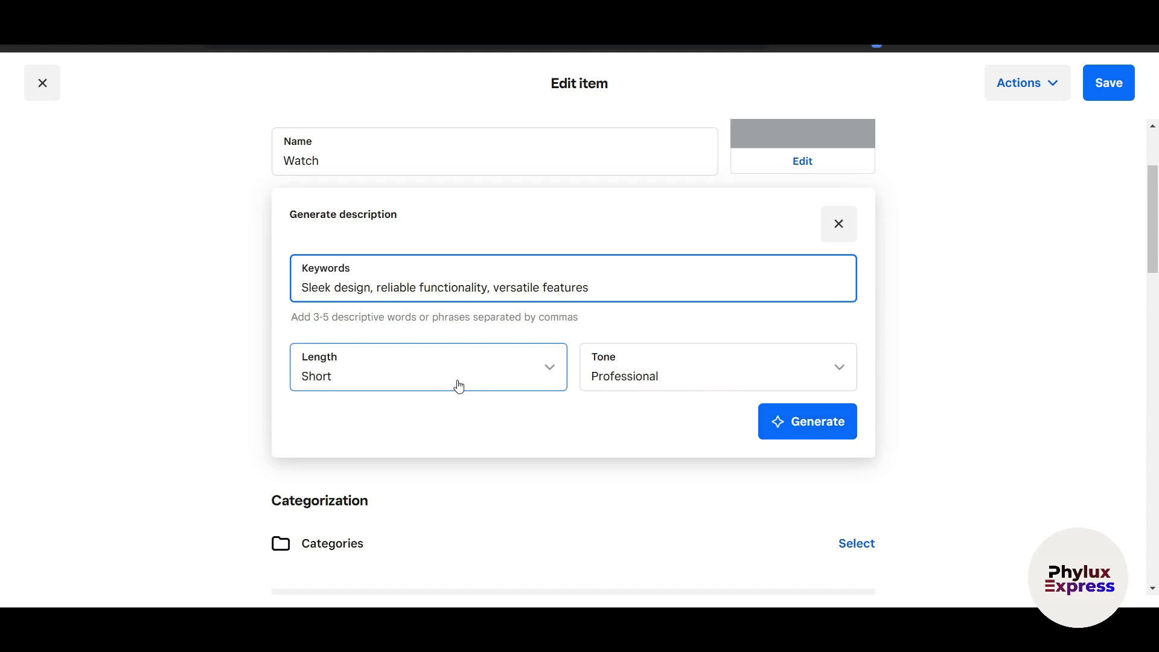
click(794, 422)
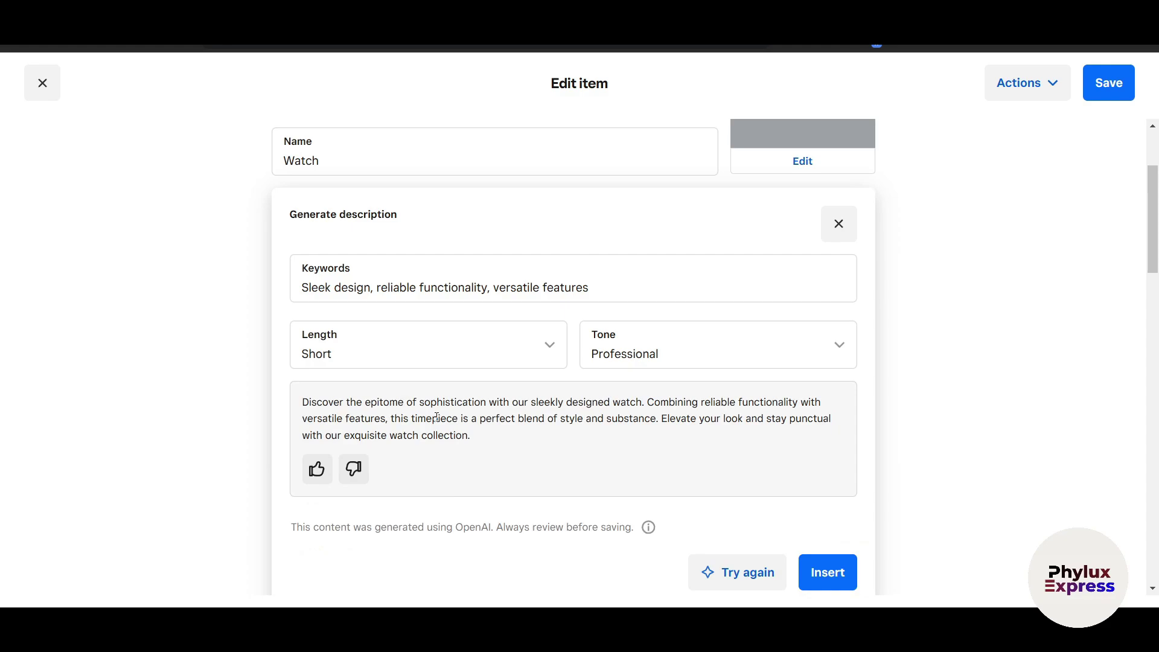
scroll(436, 417, down, 5)
click(813, 275)
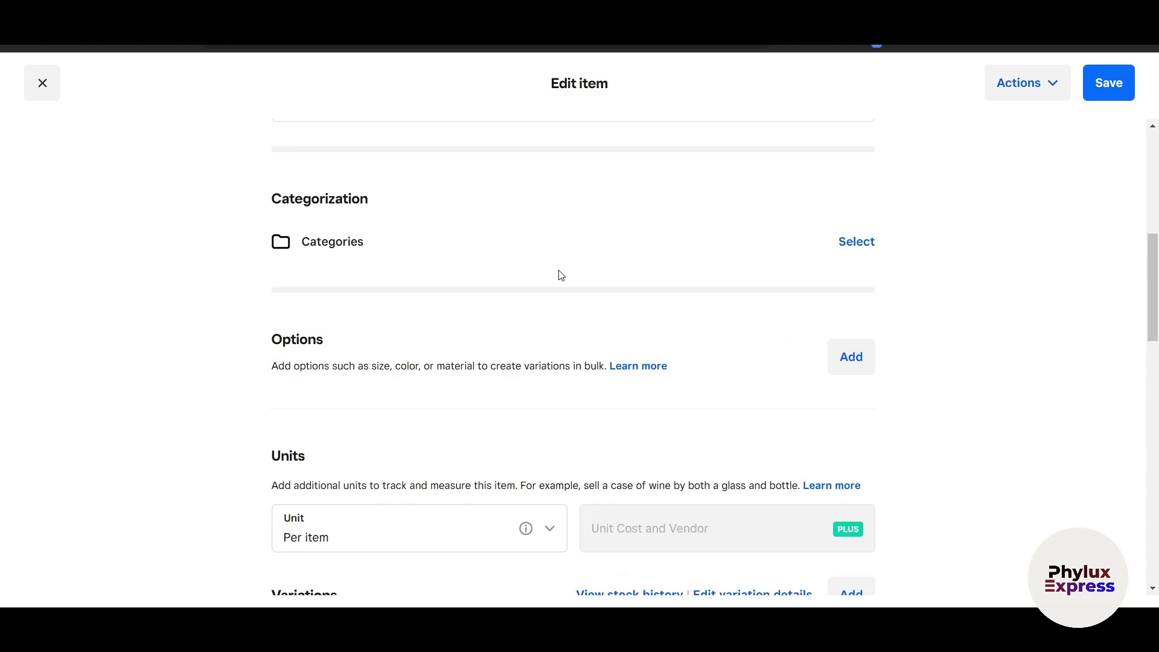
scroll(554, 290, up, 5)
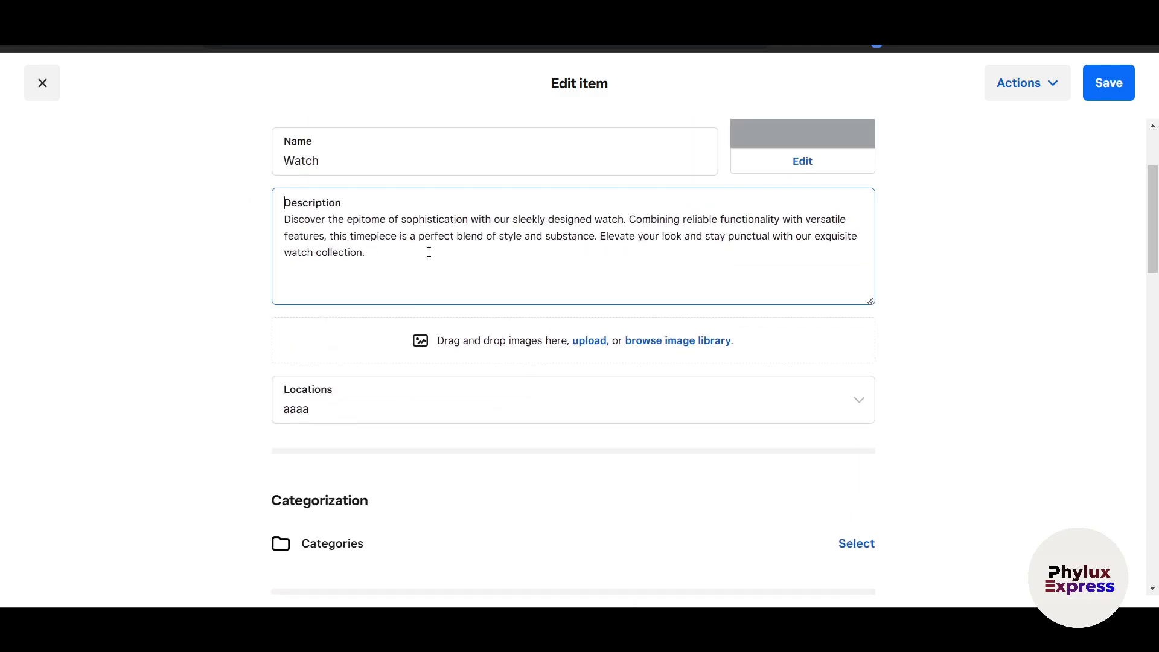
Add the watch photo as primary image and keep the Watch available at all future locations.
click(463, 348)
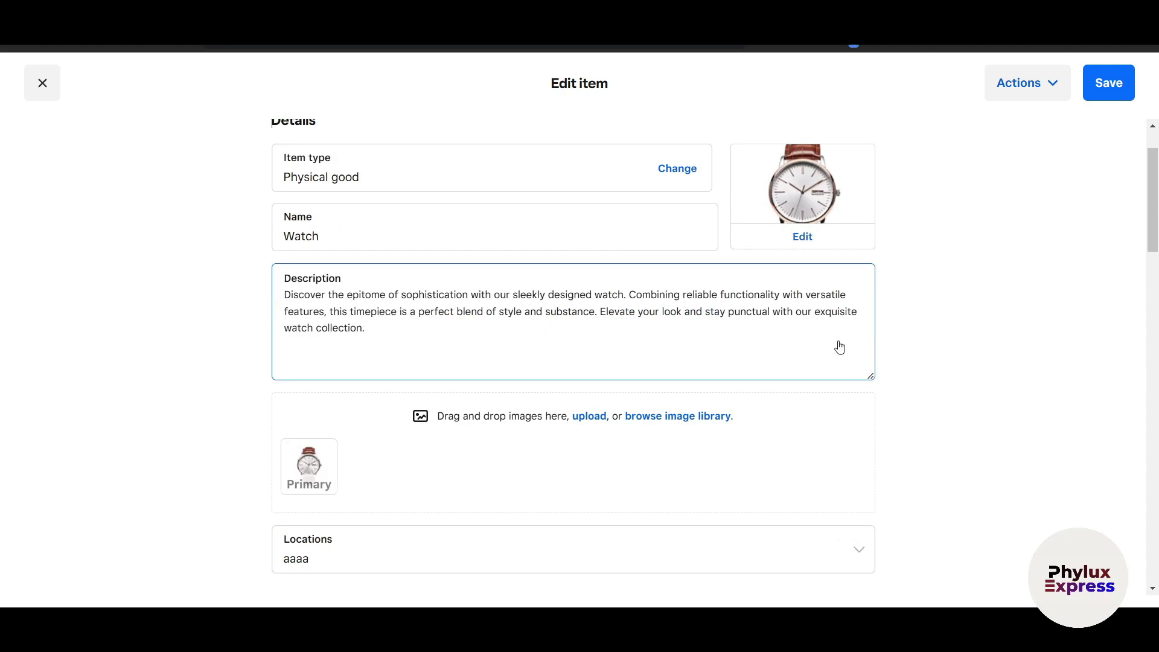
scroll(606, 435, down, 3)
click(729, 417)
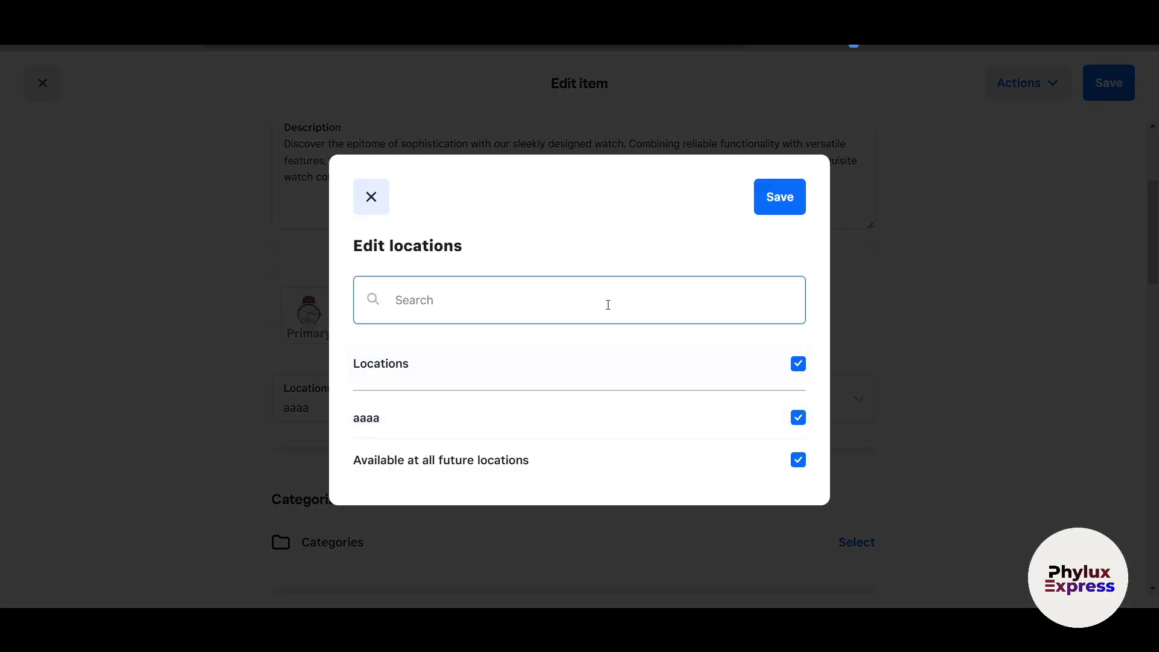
click(539, 471)
click(675, 479)
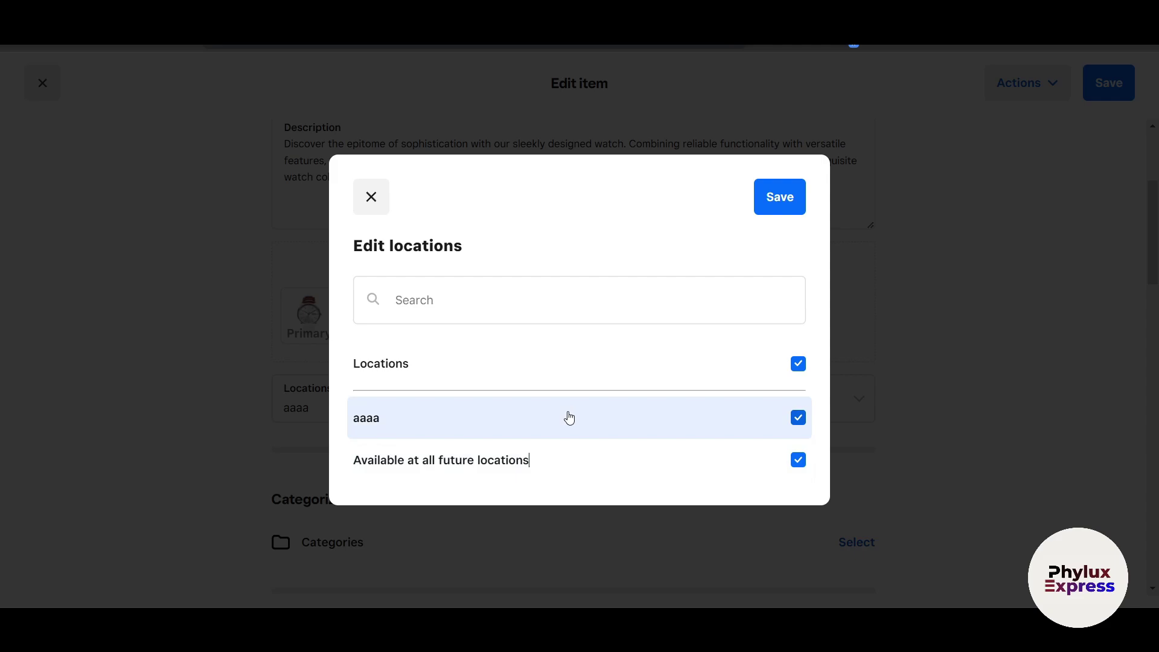
click(946, 406)
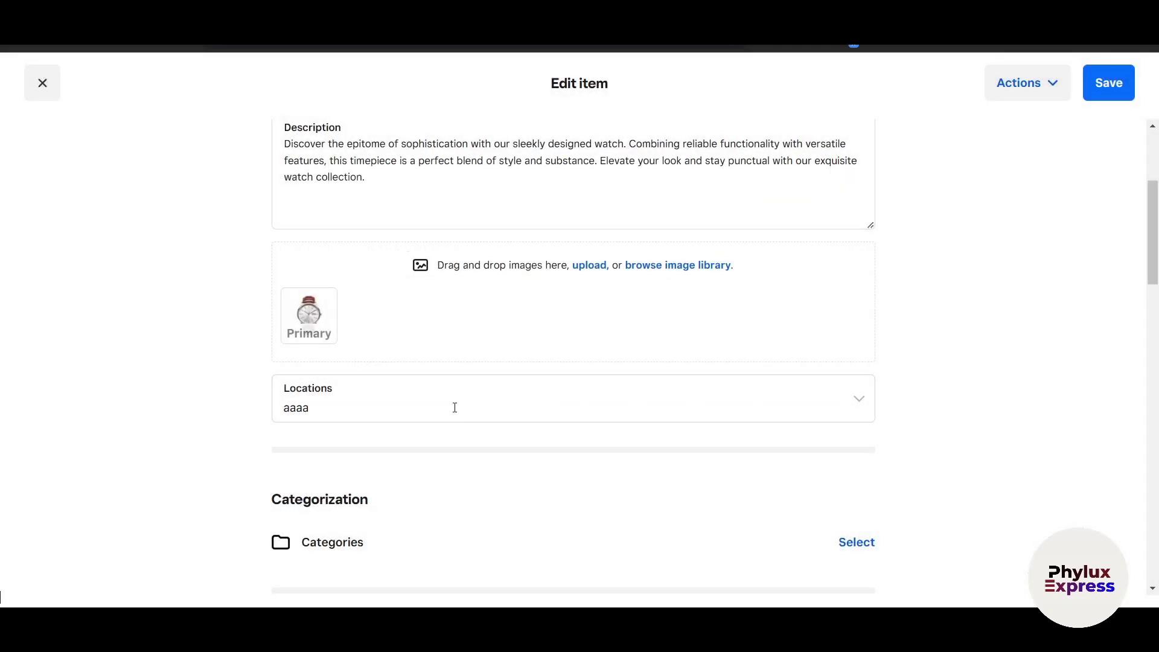
scroll(455, 407, down, 5)
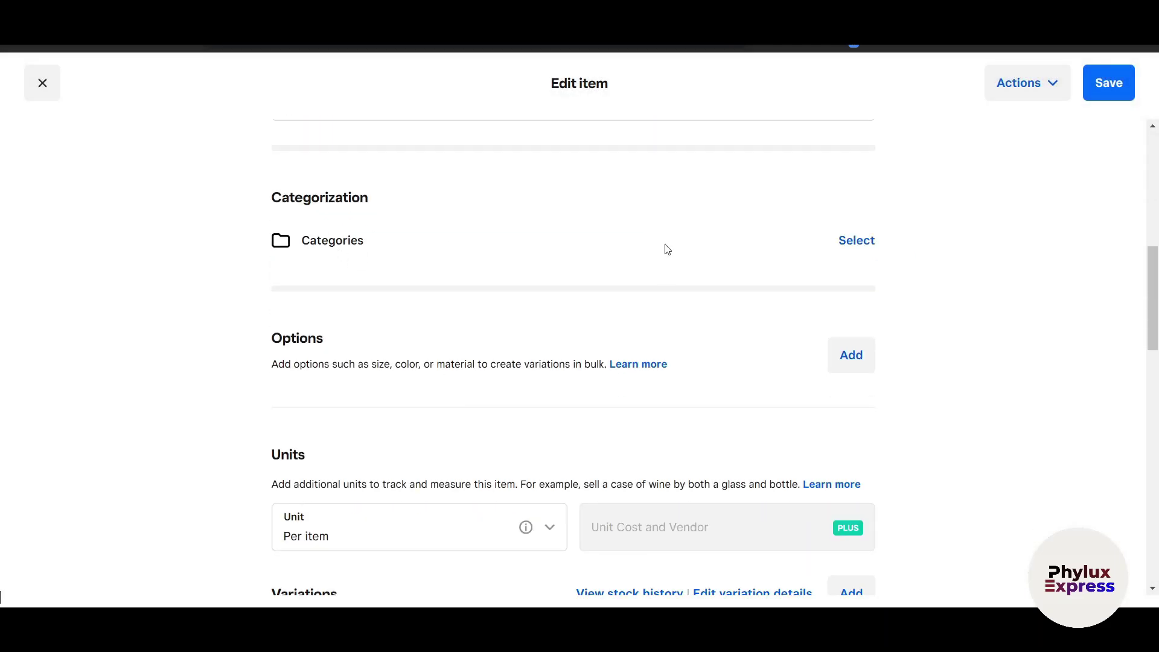
click(862, 241)
click(419, 236)
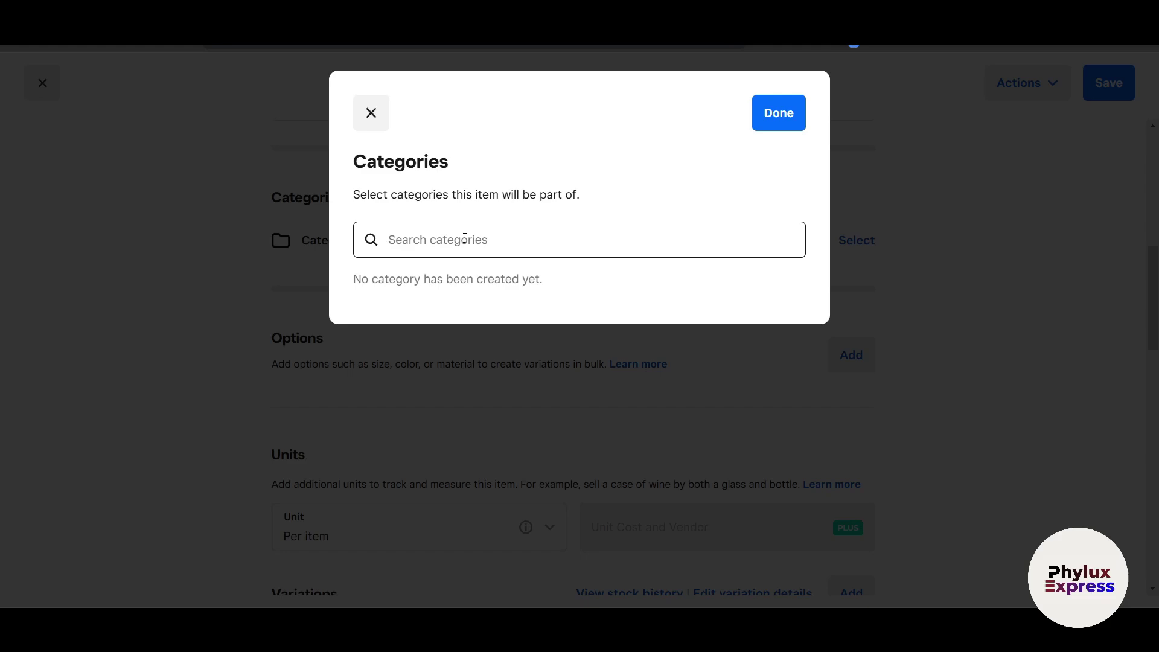
text(LU)
key(BackSpace)
key(BackSpace)
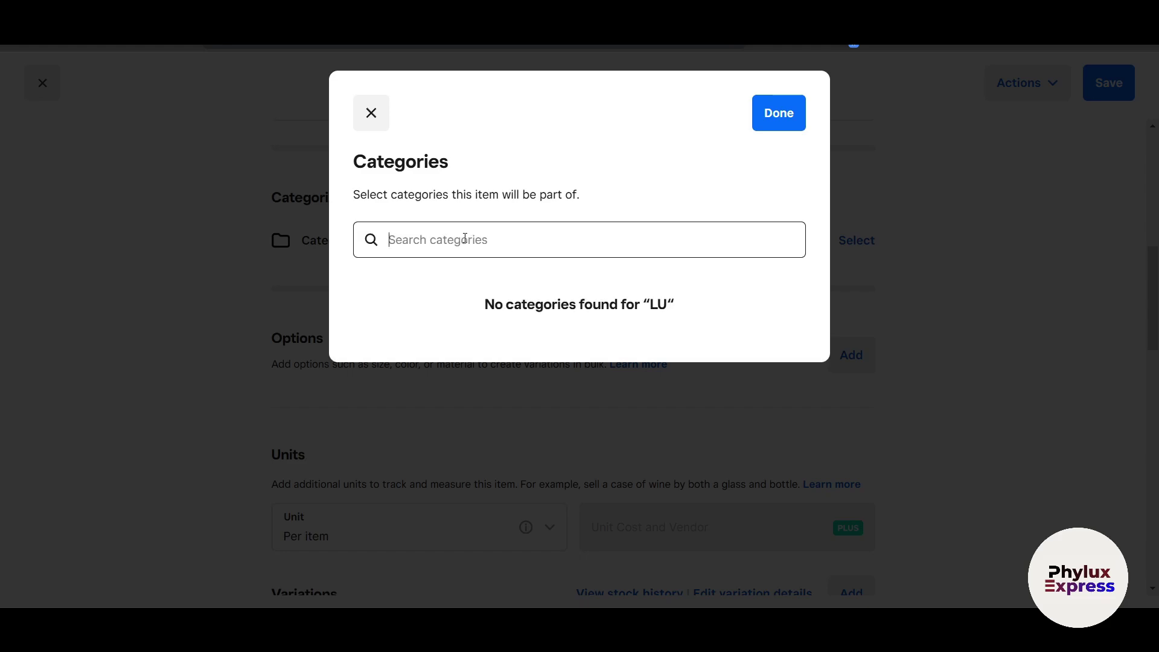
text(L)
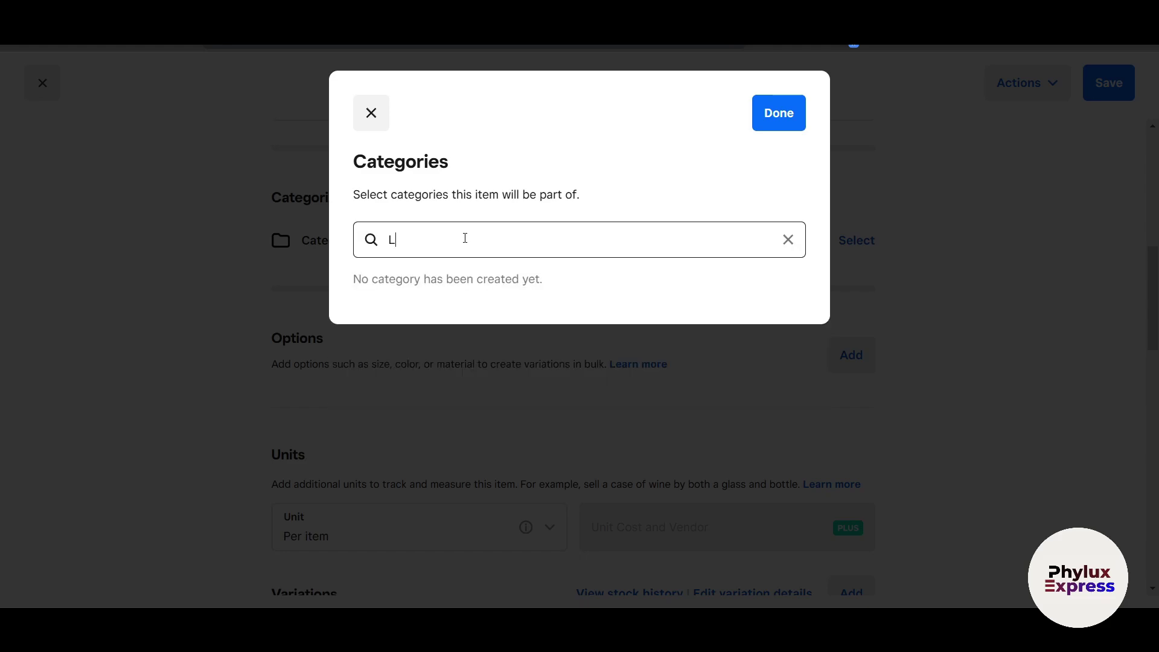
text(u)
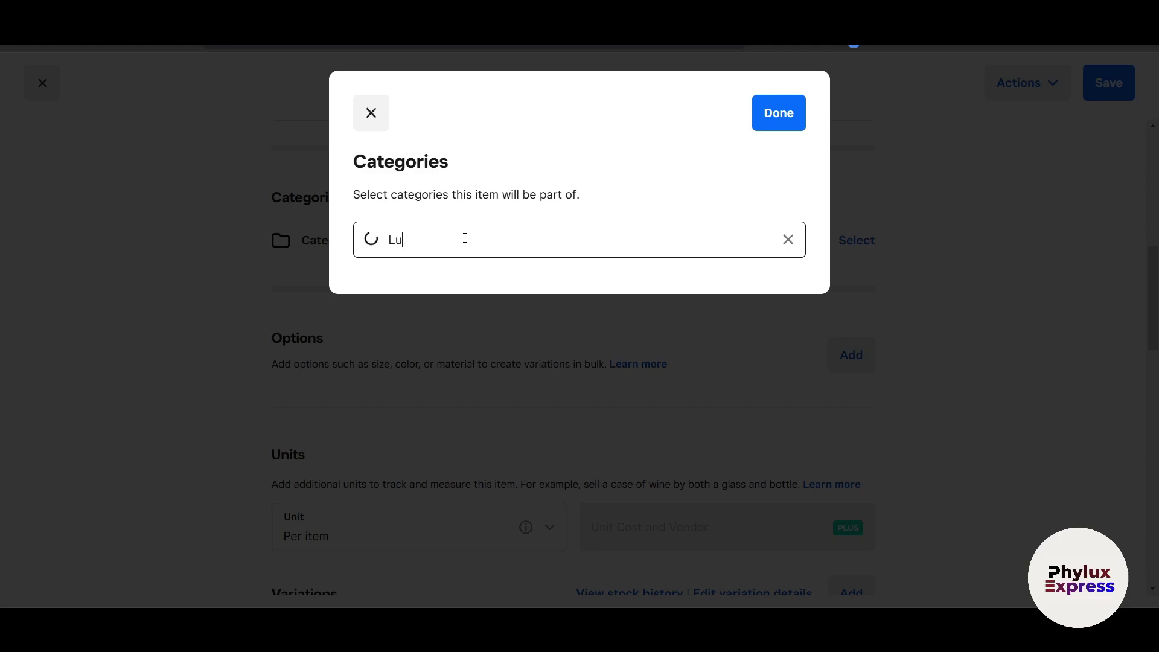
text(xury watch)
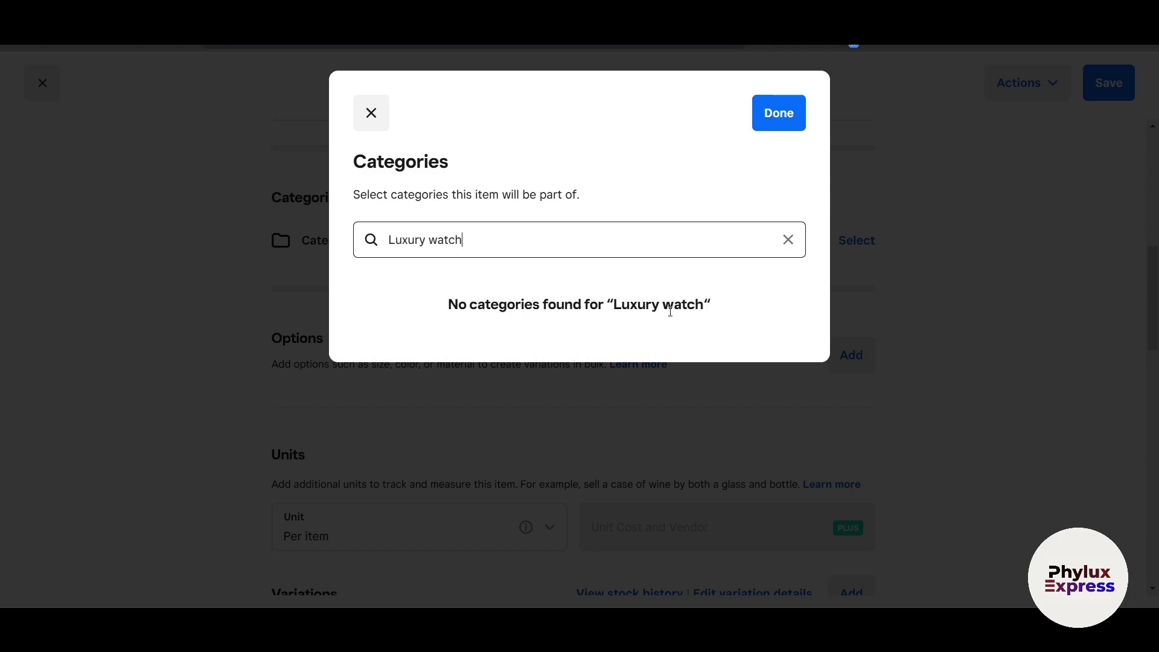
click(947, 336)
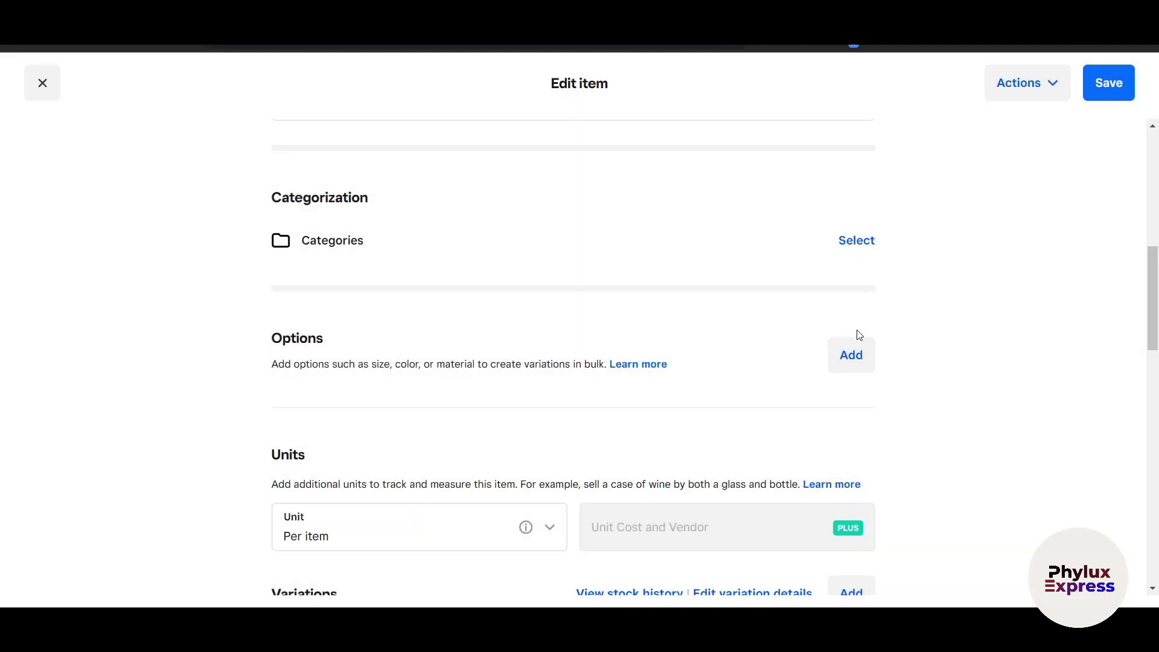
scroll(860, 335, down, 1)
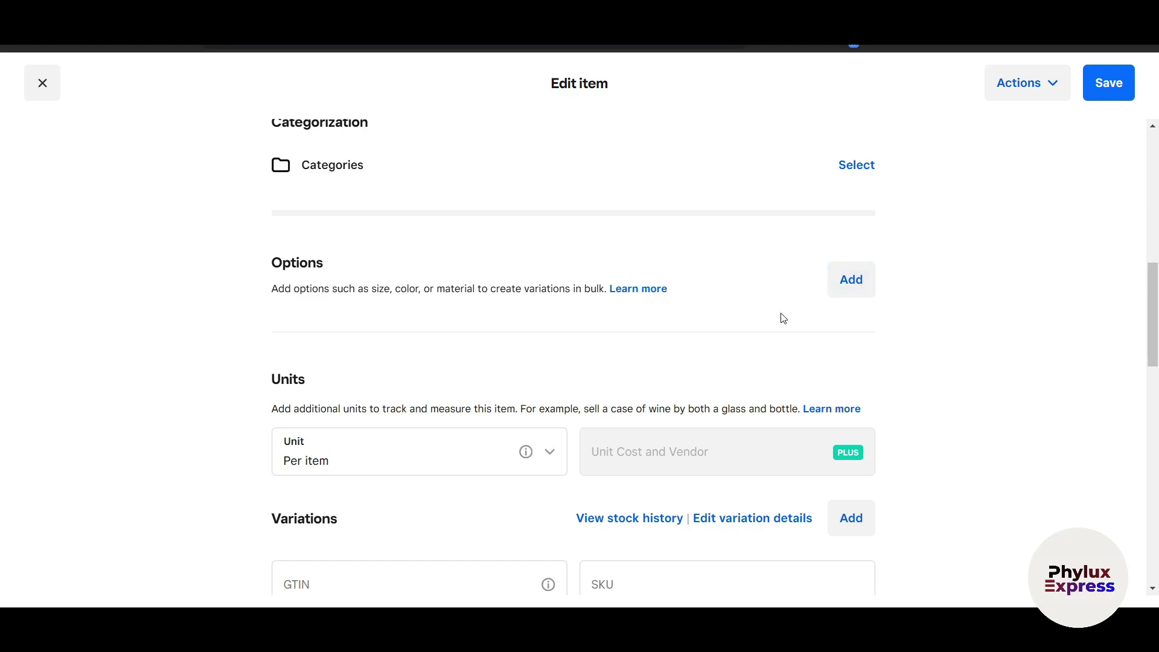
Create a new option set named Black for the Watch.
click(854, 280)
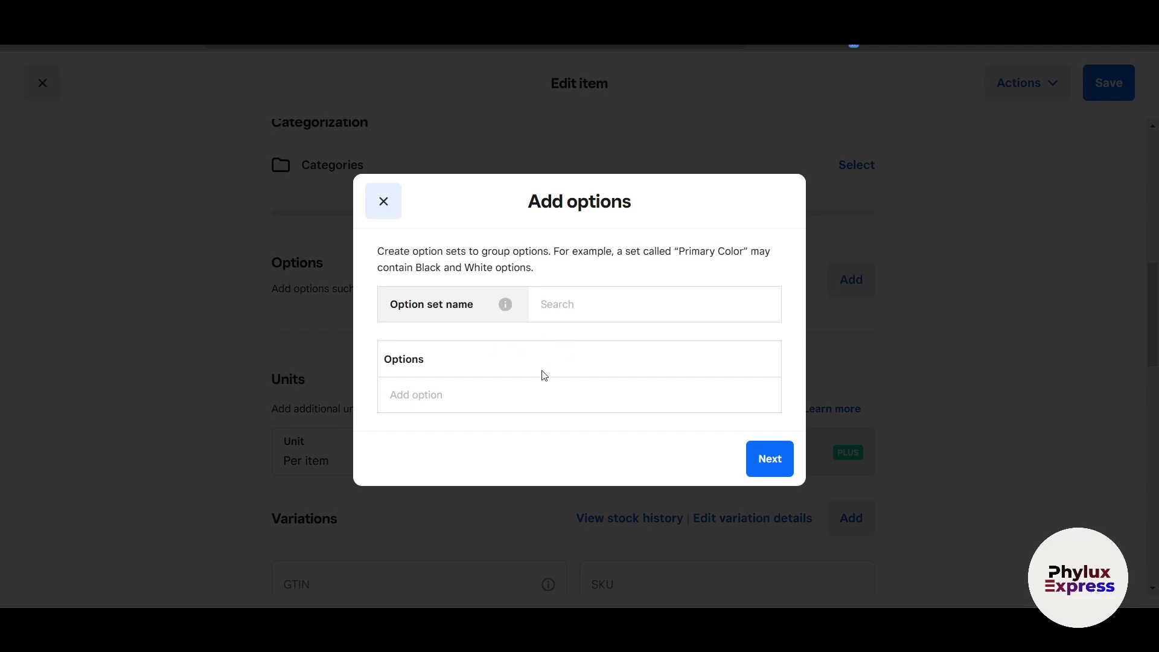
click(561, 314)
text(Bkl)
key(BackSpace)
key(BackSpace)
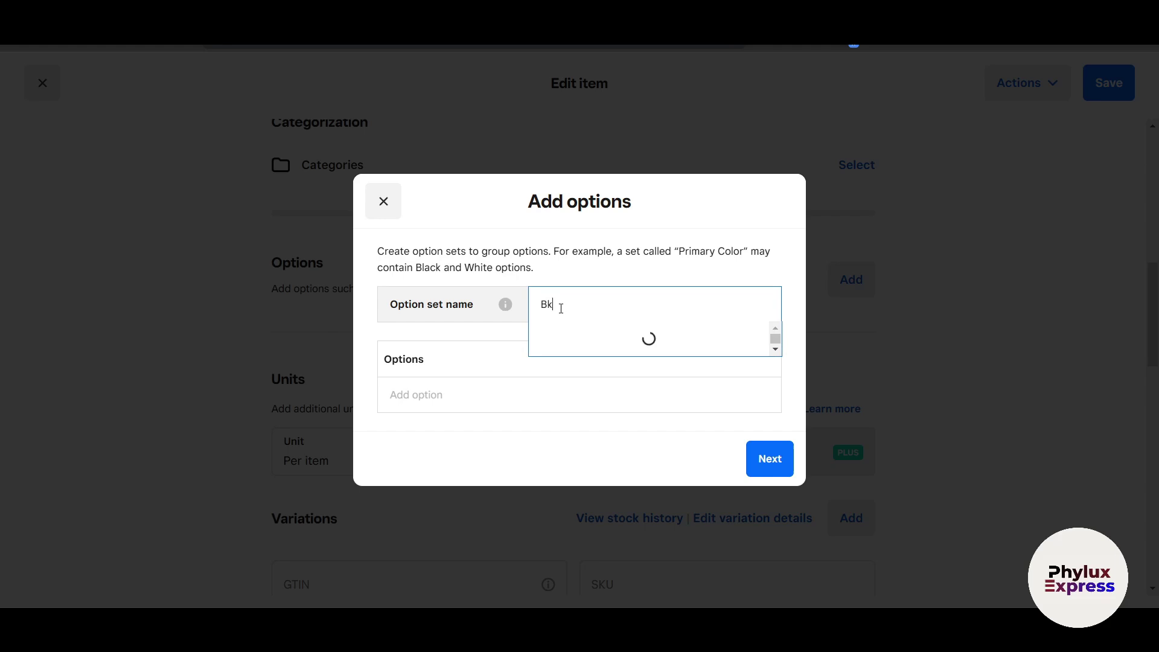
text(lack)
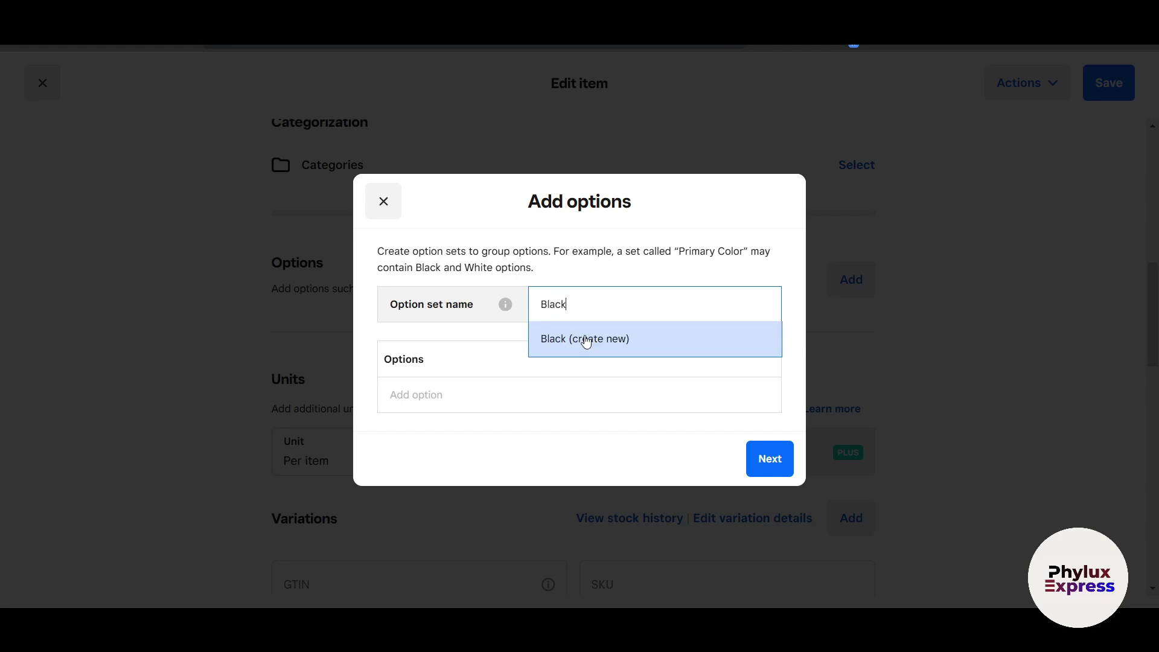
click(585, 339)
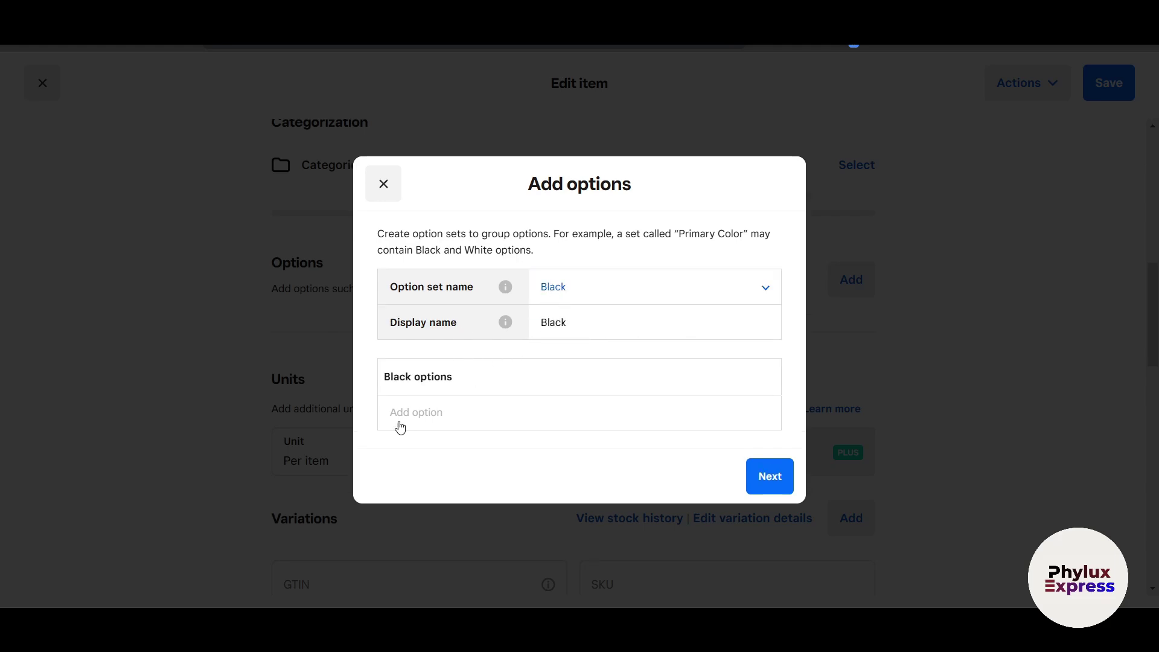
Add options S and M to the Black option set.
click(431, 414)
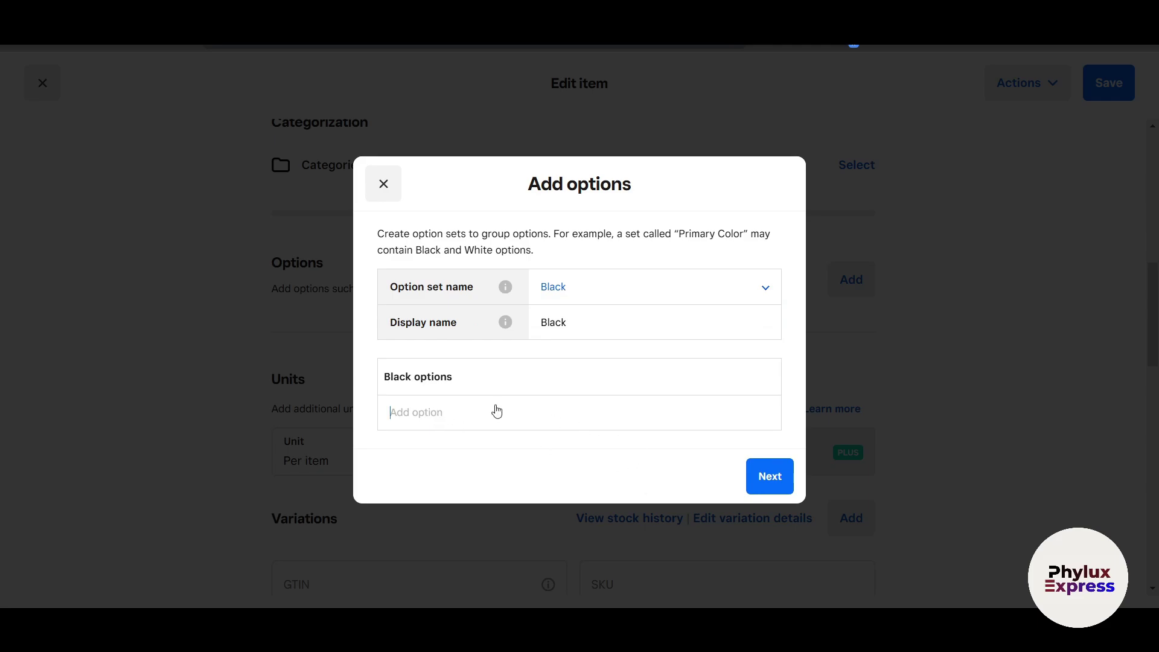
text(S)
click(455, 467)
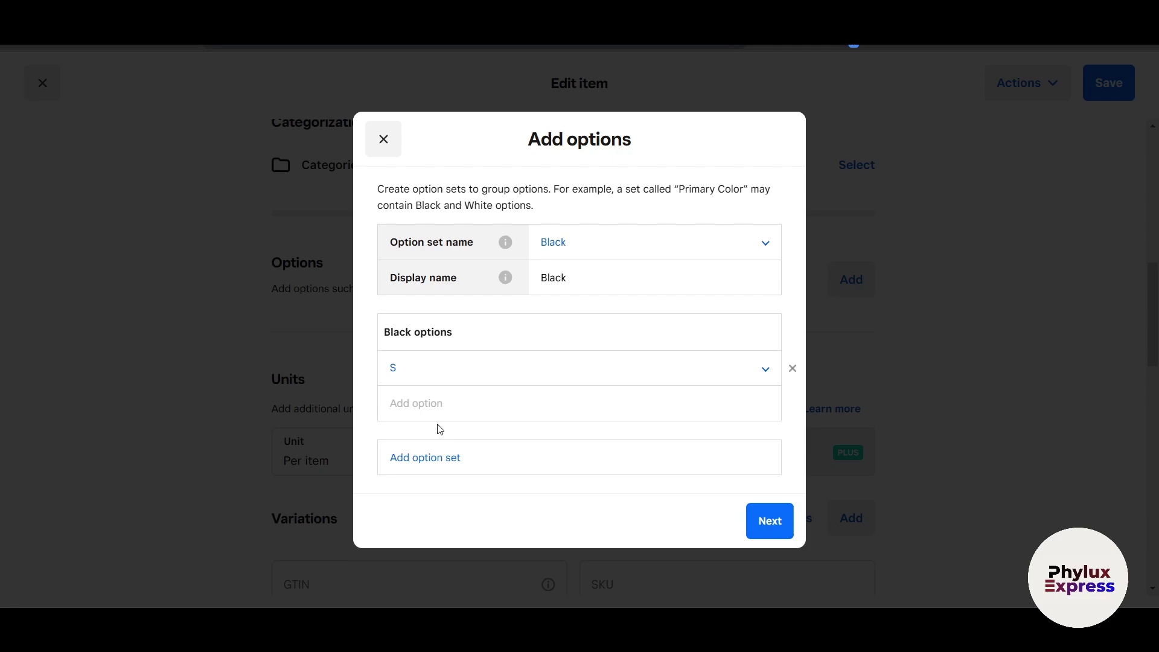
click(439, 409)
text(M)
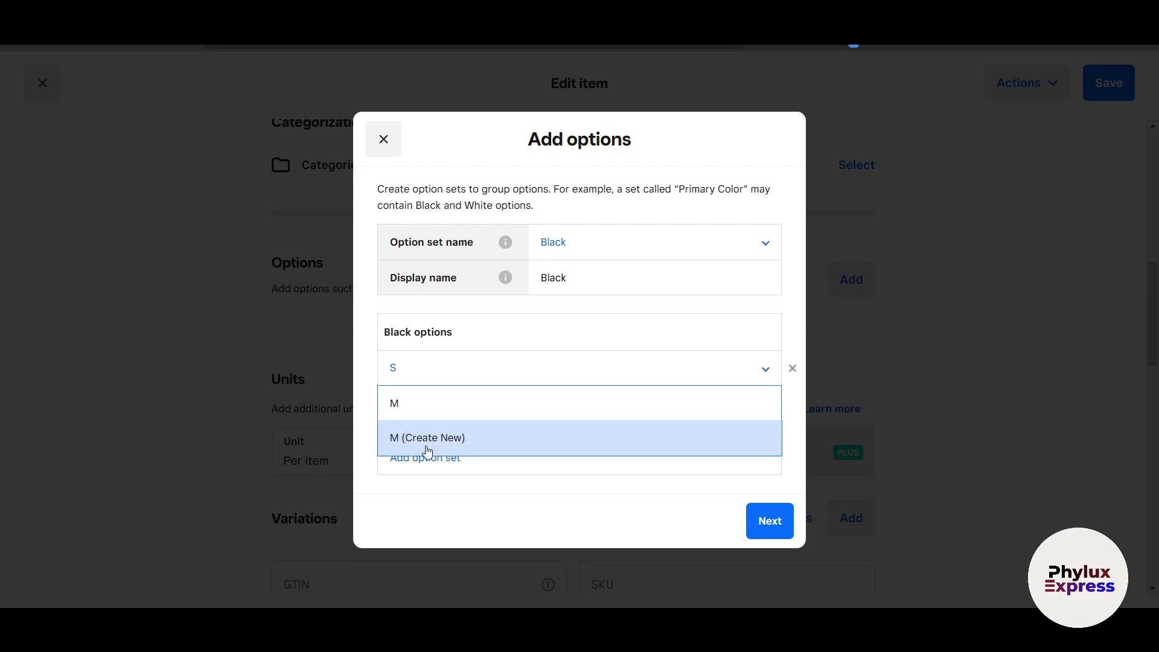
click(429, 446)
click(765, 535)
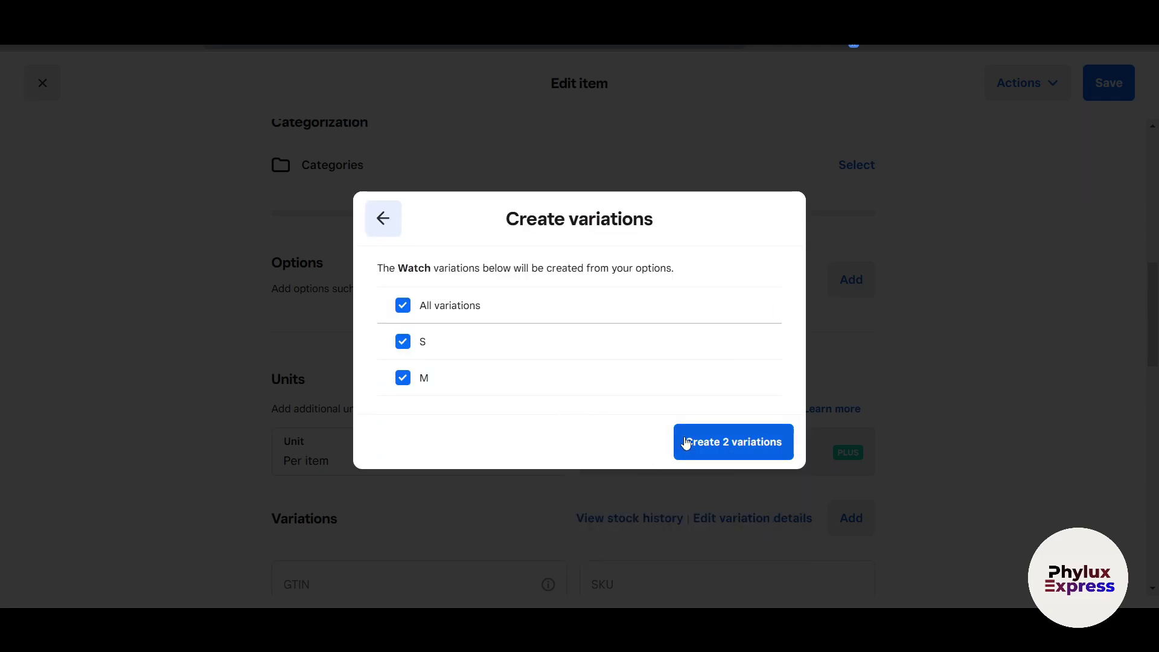
Create the S and M Watch variations and price the M variation at $100.00.
click(708, 452)
scroll(875, 362, down, 3)
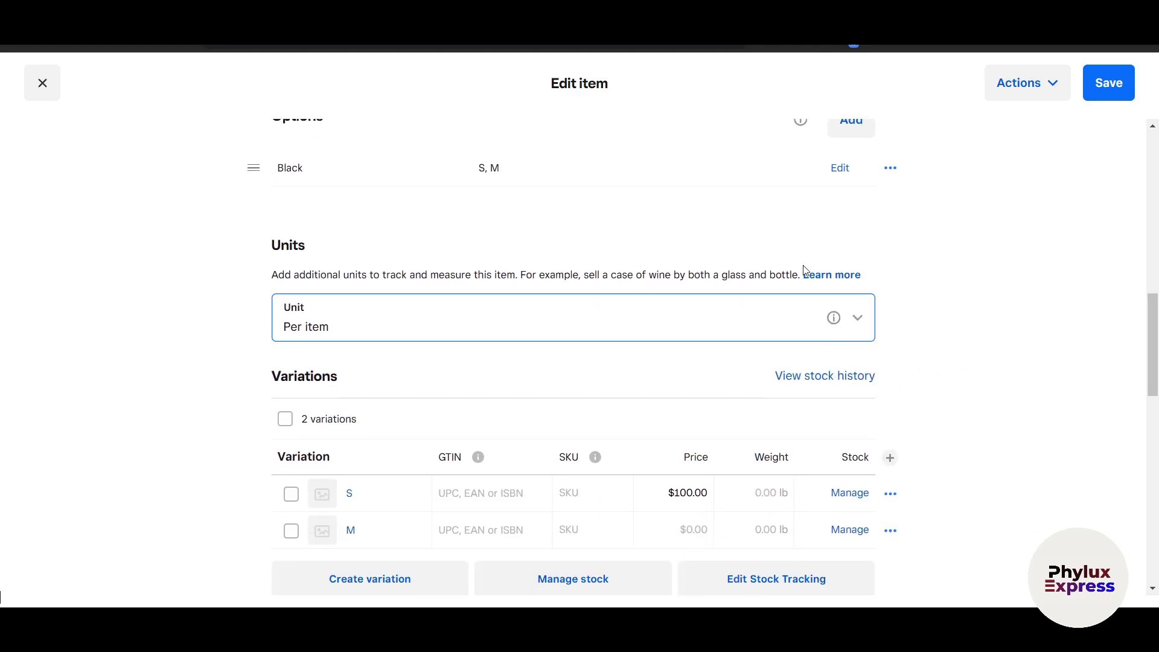
scroll(930, 272, down, 1)
scroll(954, 340, down, 2)
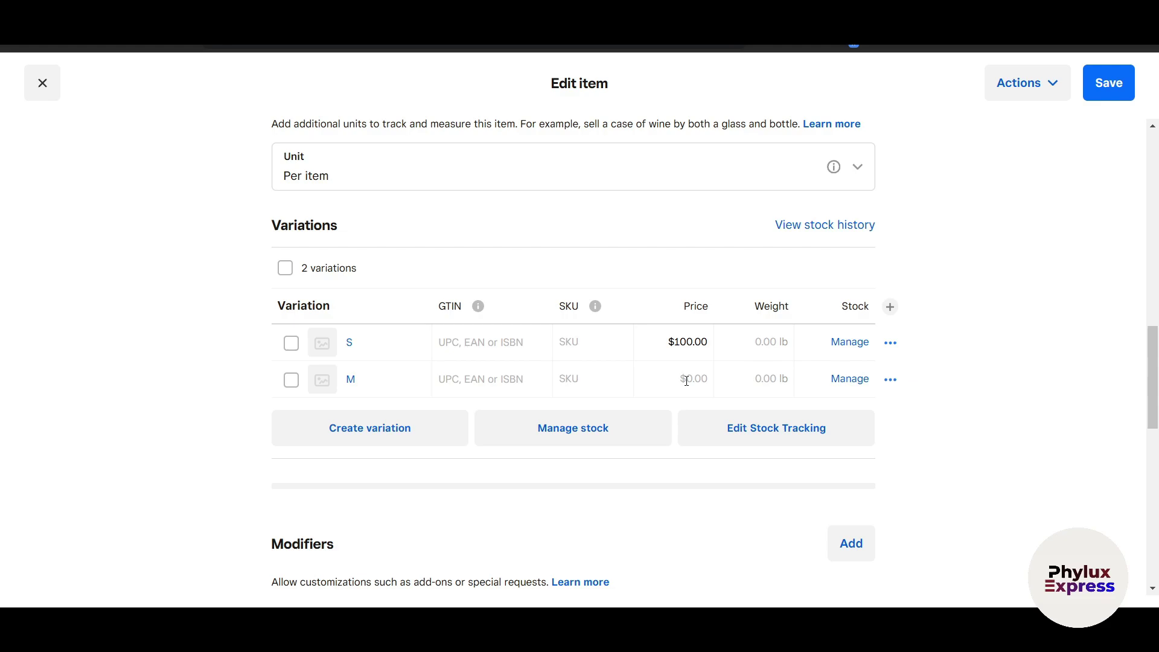
text(100)
click(999, 455)
Scroll through the Edit item sections down to Sell online.
scroll(514, 506, down, 5)
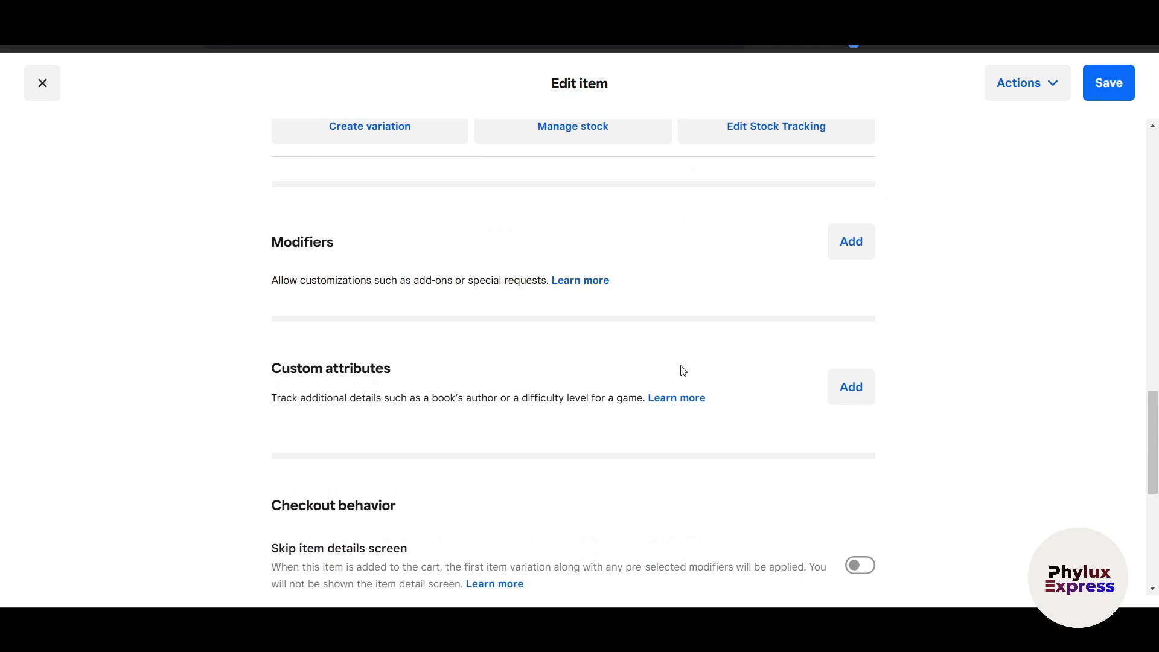
scroll(396, 432, down, 3)
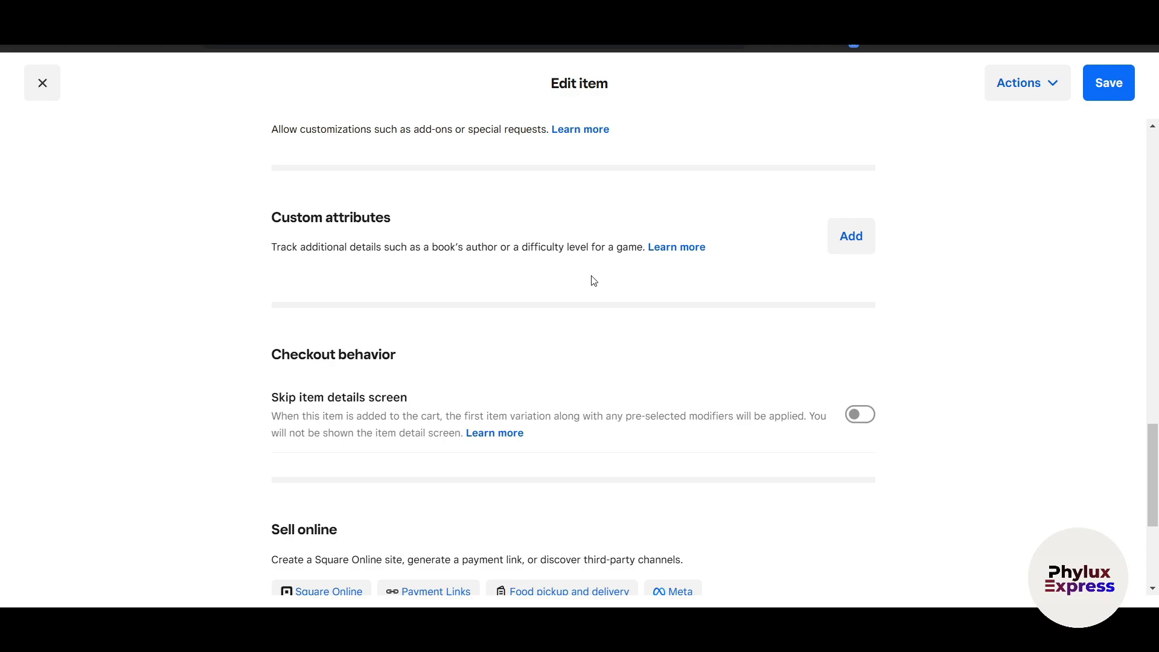
scroll(598, 291, up, 3)
scroll(729, 383, up, 3)
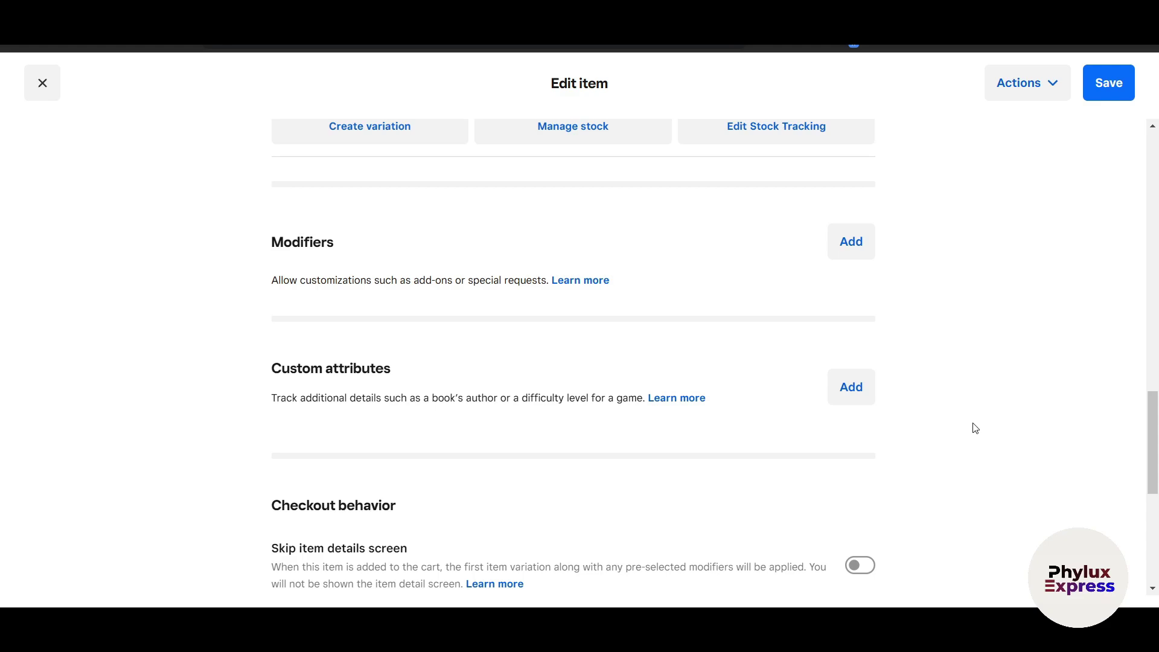
scroll(972, 427, down, 3)
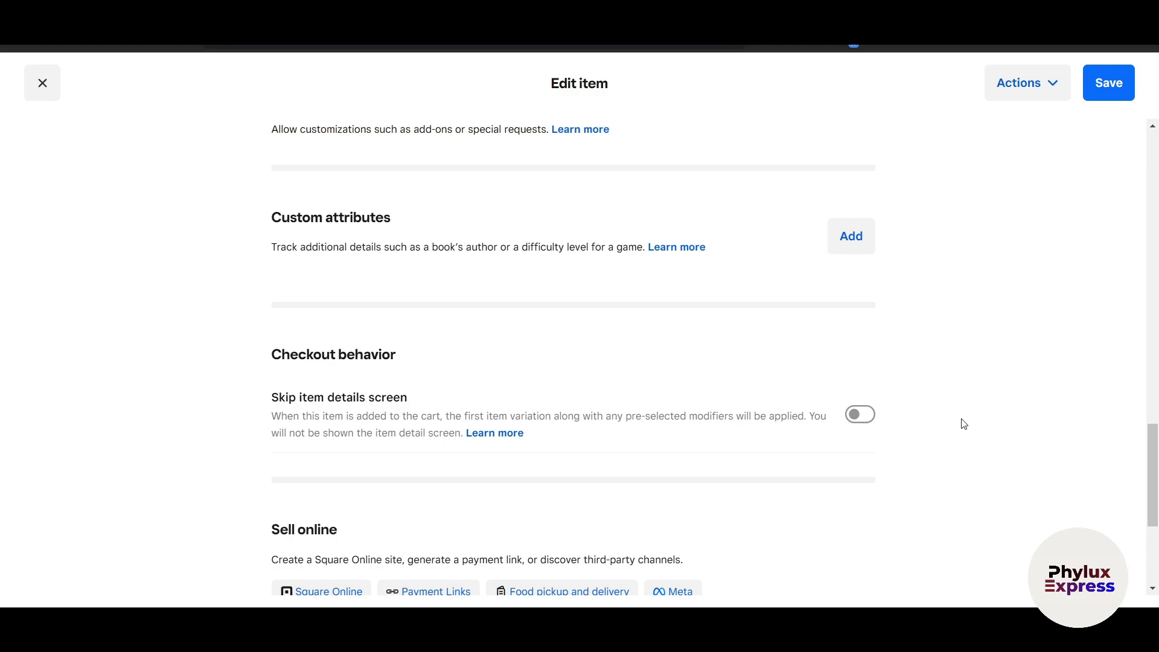
scroll(964, 425, down, 4)
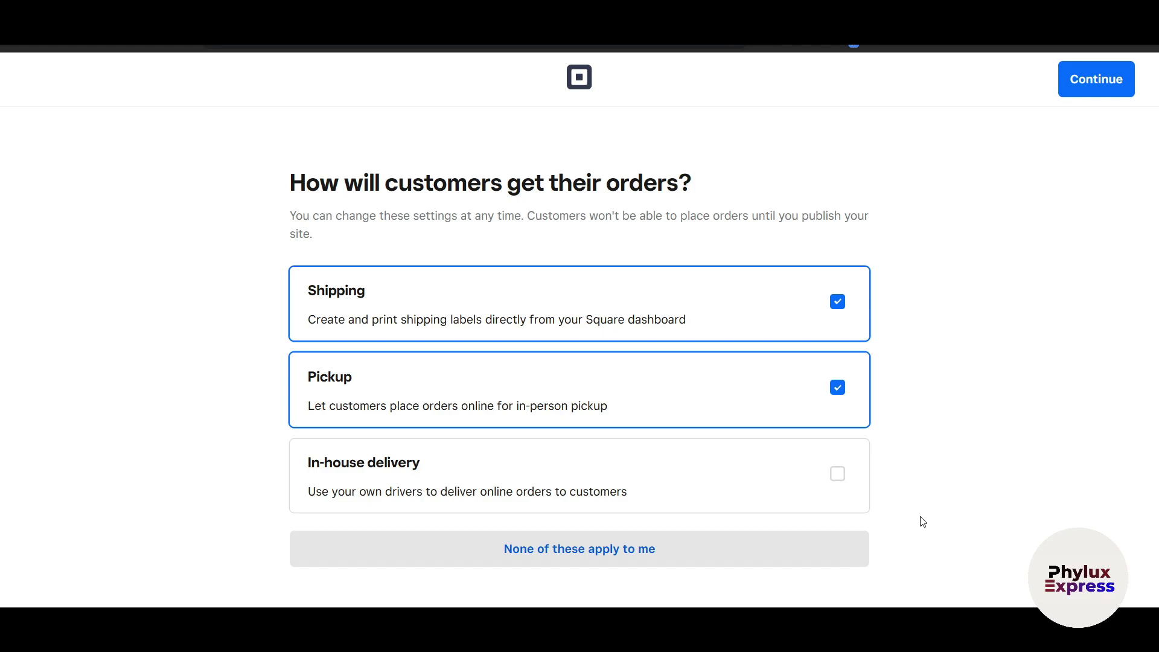
Offer in-house delivery alongside shipping and pickup, then skip the business details.
click(850, 480)
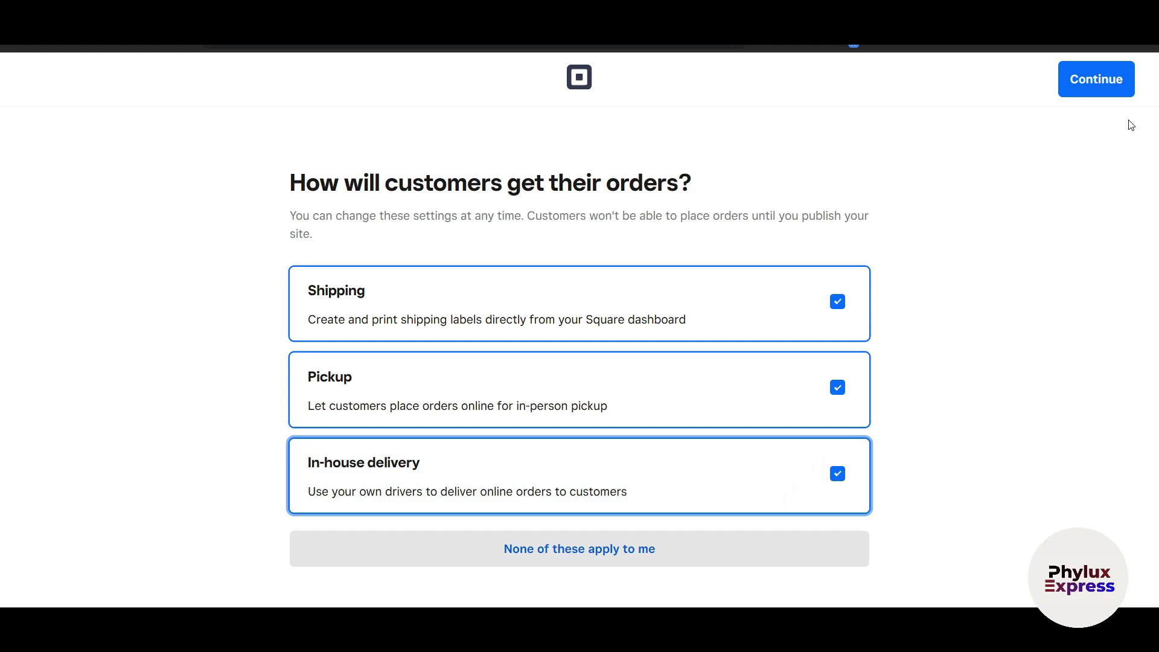
click(1109, 76)
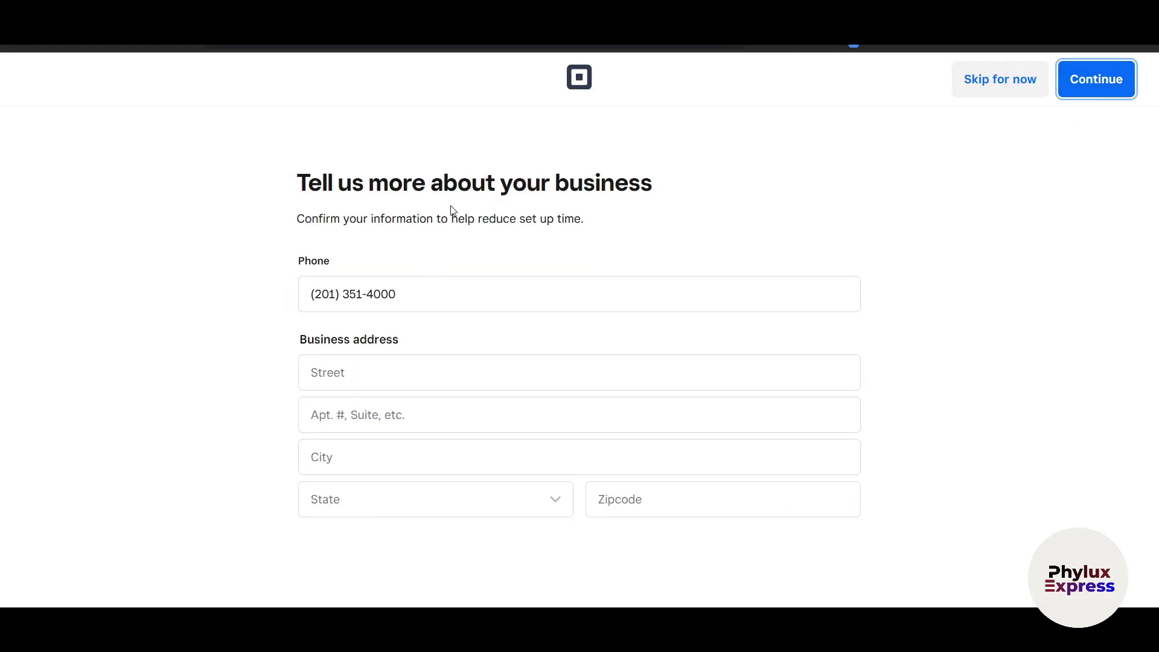
click(992, 88)
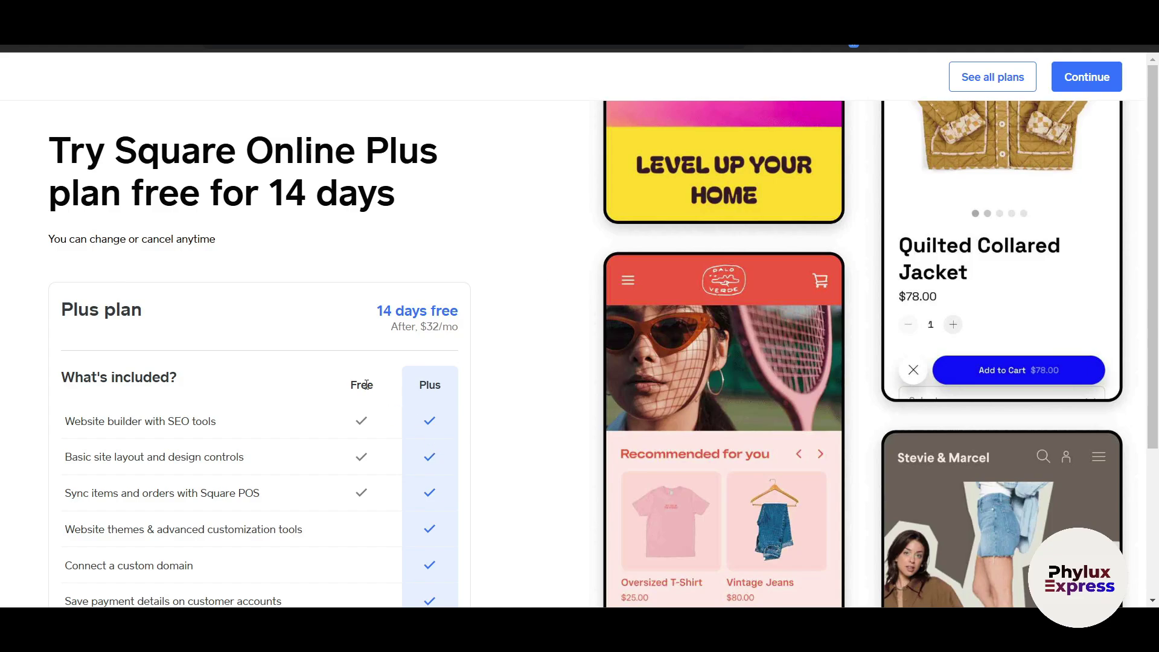
Scroll through the Square Online Plus 14-day free trial offer.
scroll(374, 385, down, 3)
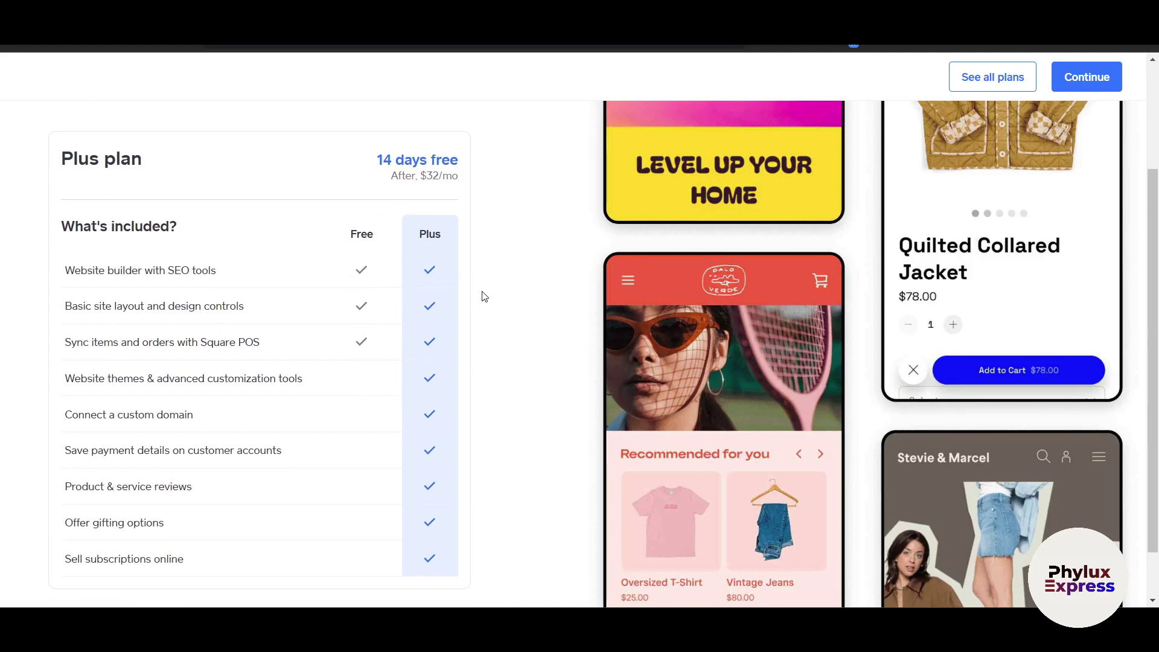
scroll(483, 296, up, 3)
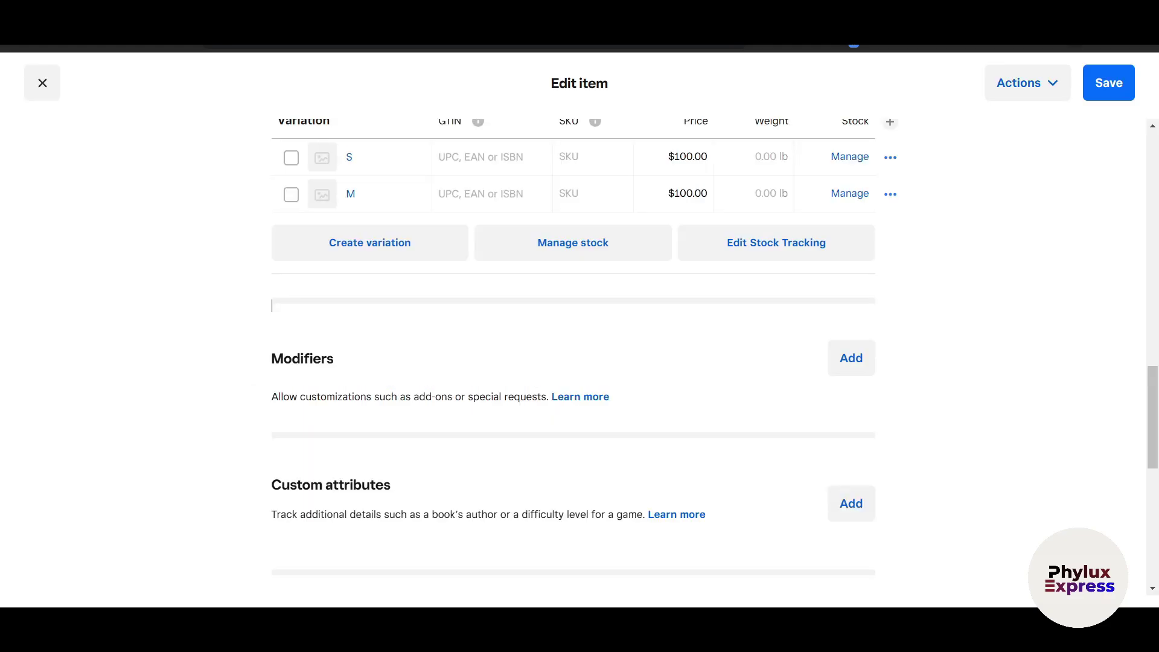
Save the Watch item's edits so the Items library lists Watch at $100.00 each.
scroll(638, 326, up, 8)
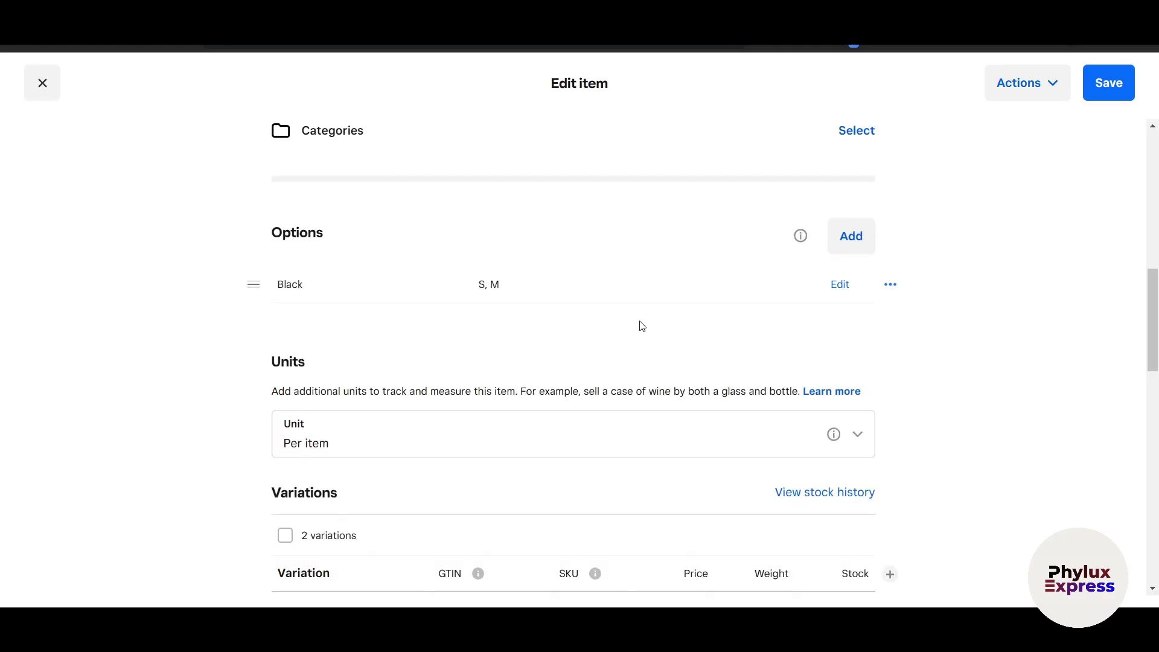
scroll(646, 175, up, 5)
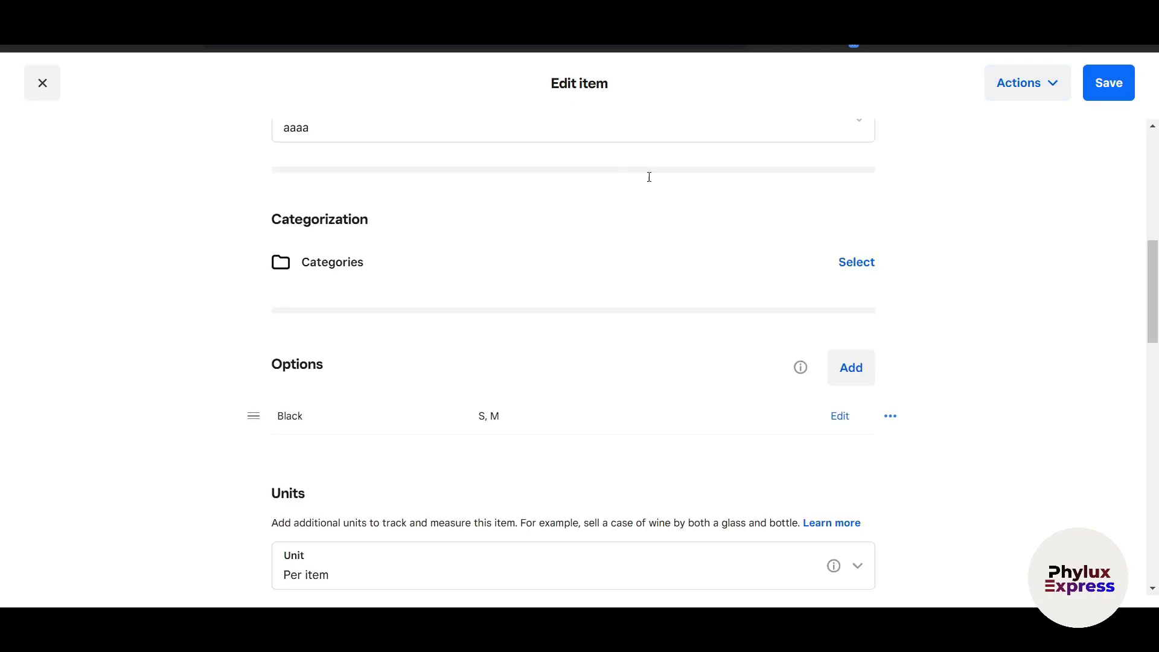
click(1097, 85)
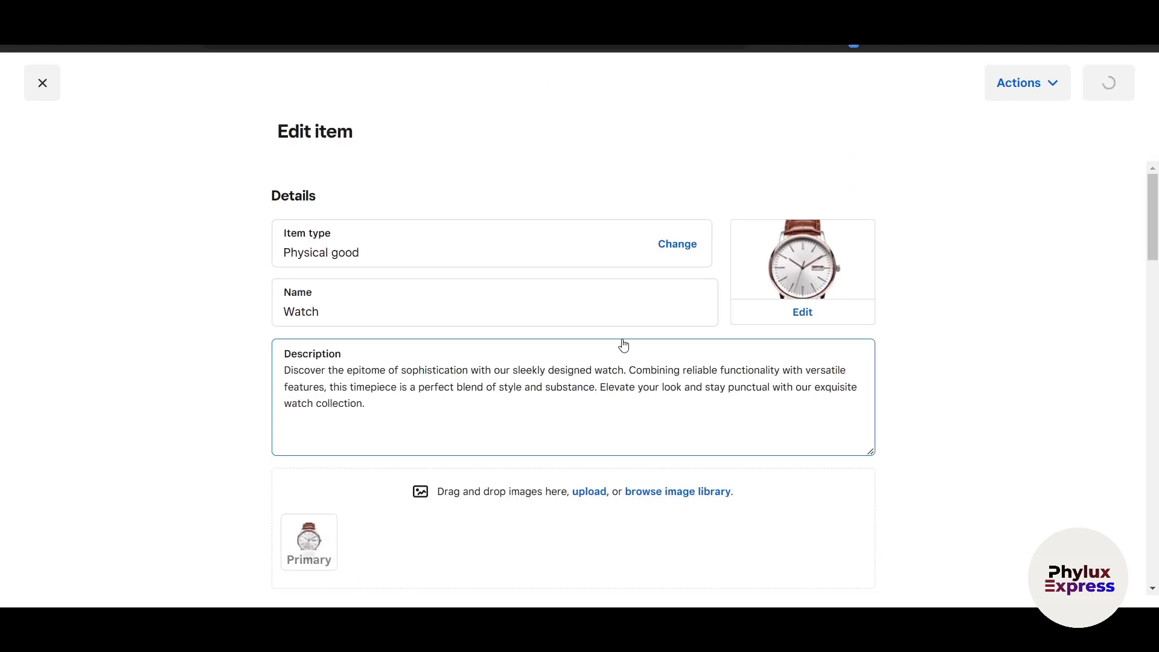
click(1032, 85)
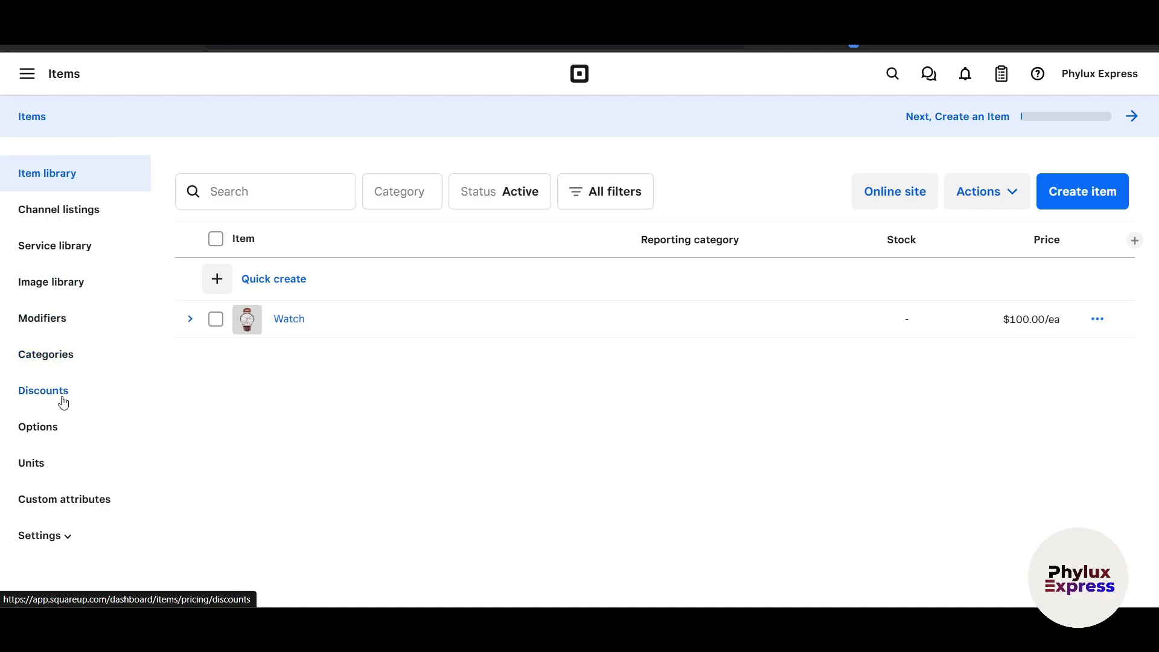
Start a new item category named Luxury Watches.
click(54, 364)
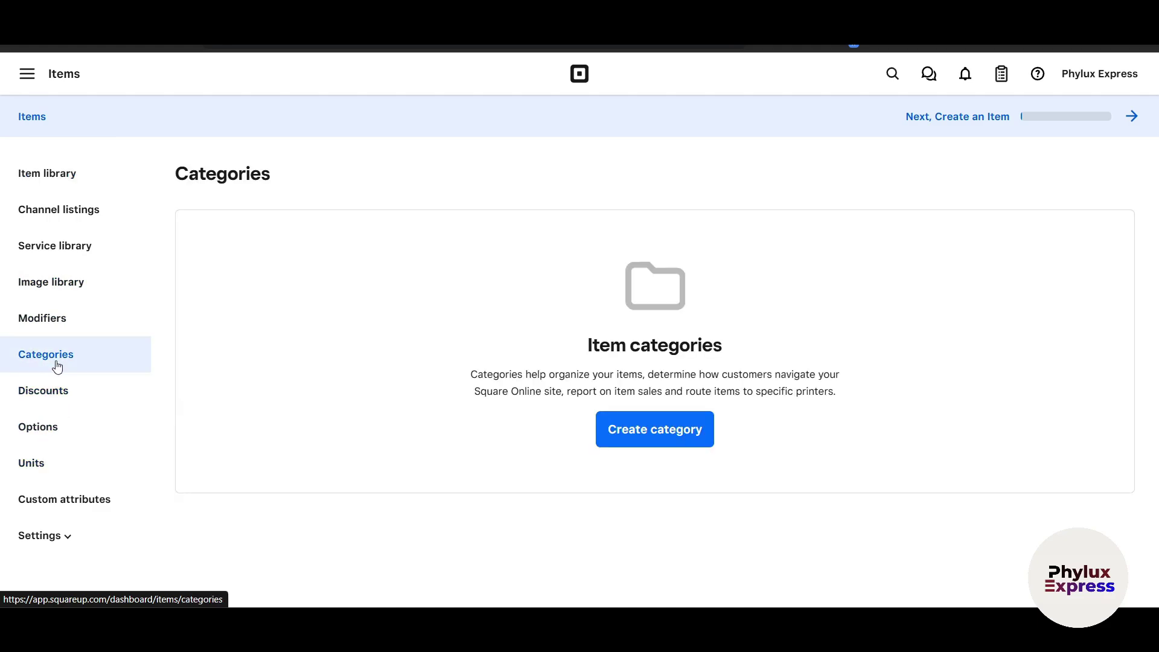
click(665, 430)
click(524, 216)
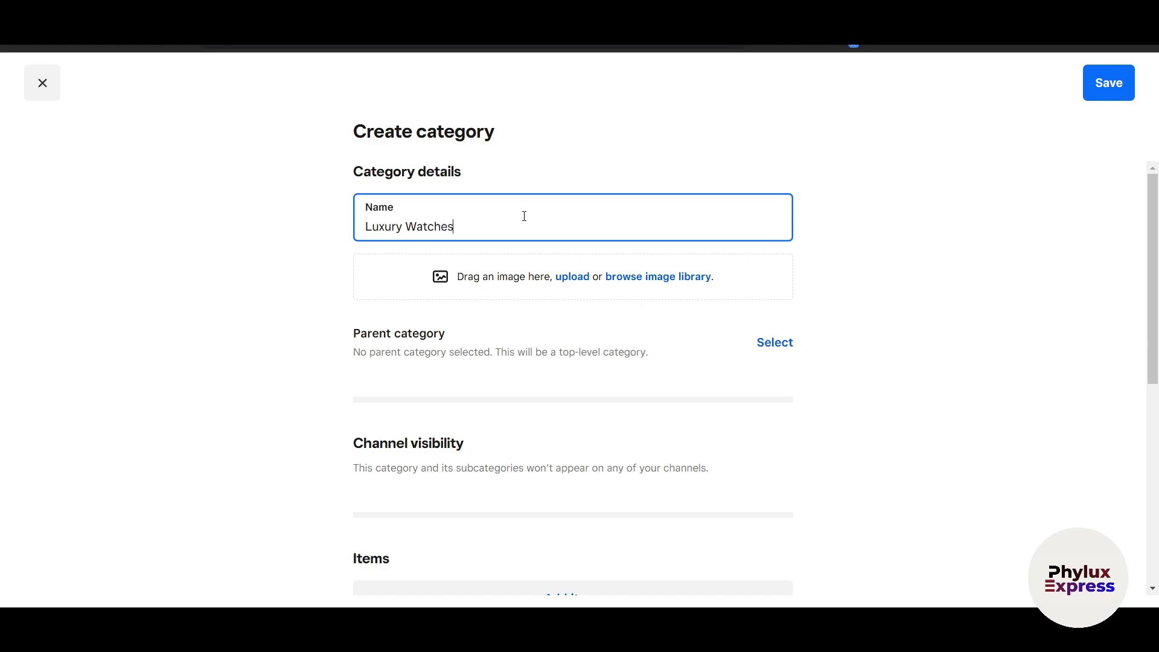
scroll(880, 300, down, 3)
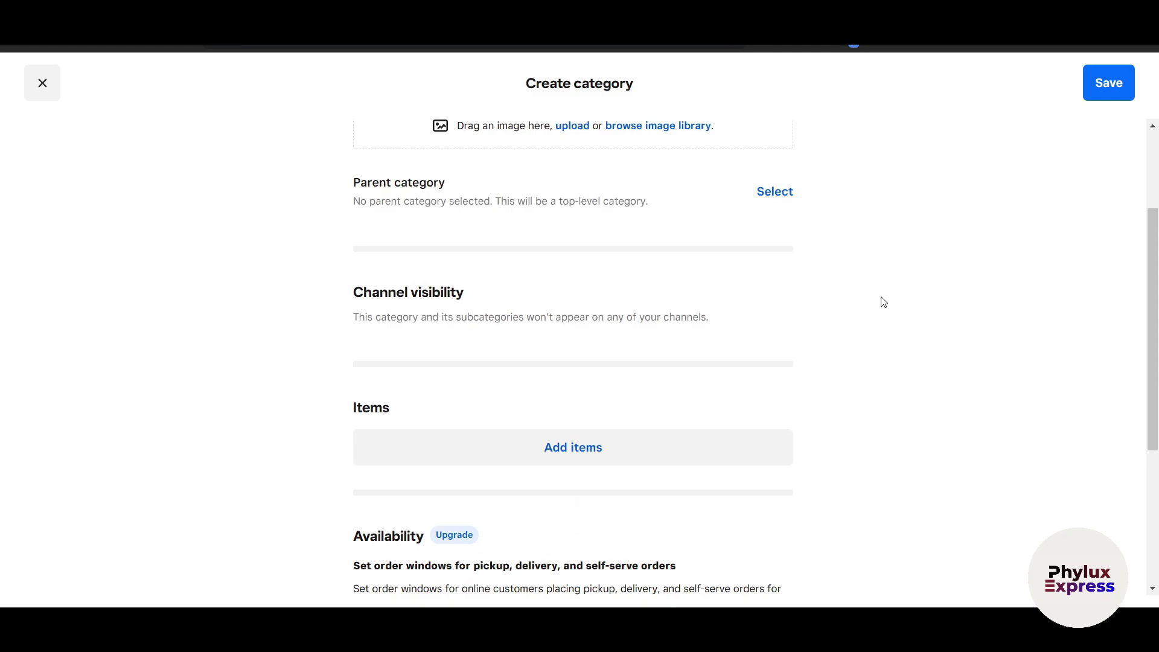
scroll(686, 346, up, 3)
scroll(622, 349, down, 3)
scroll(543, 329, down, 3)
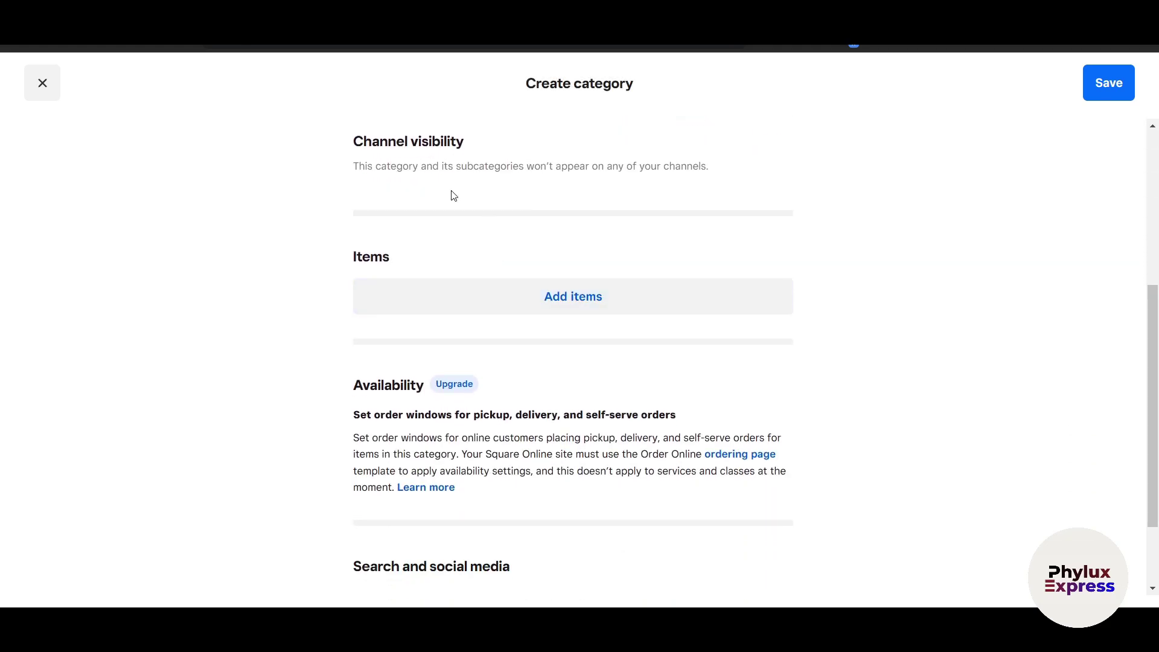
Add the Watch item to the Luxury Watches category and save it.
click(521, 304)
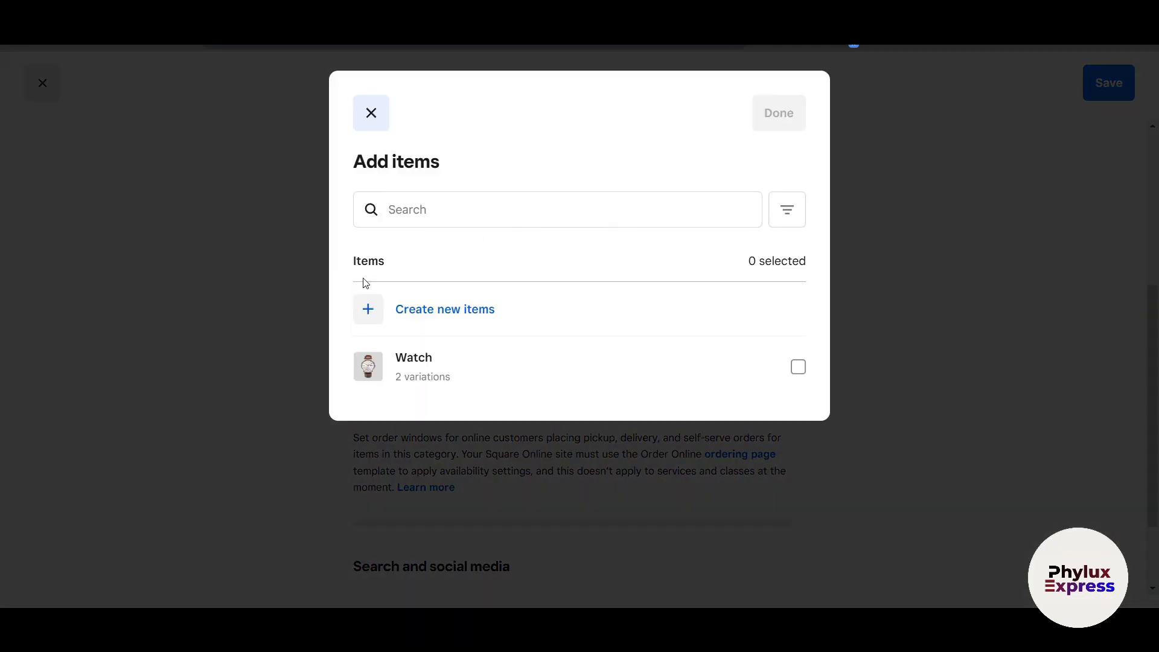
click(489, 377)
click(777, 113)
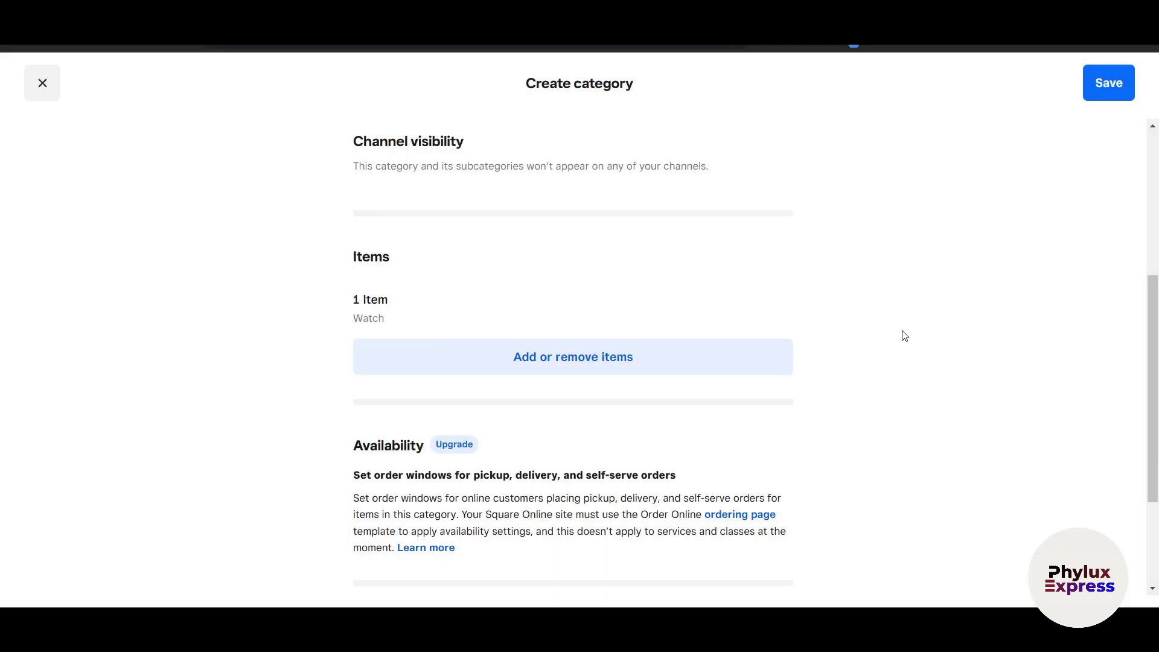
scroll(562, 462, down, 3)
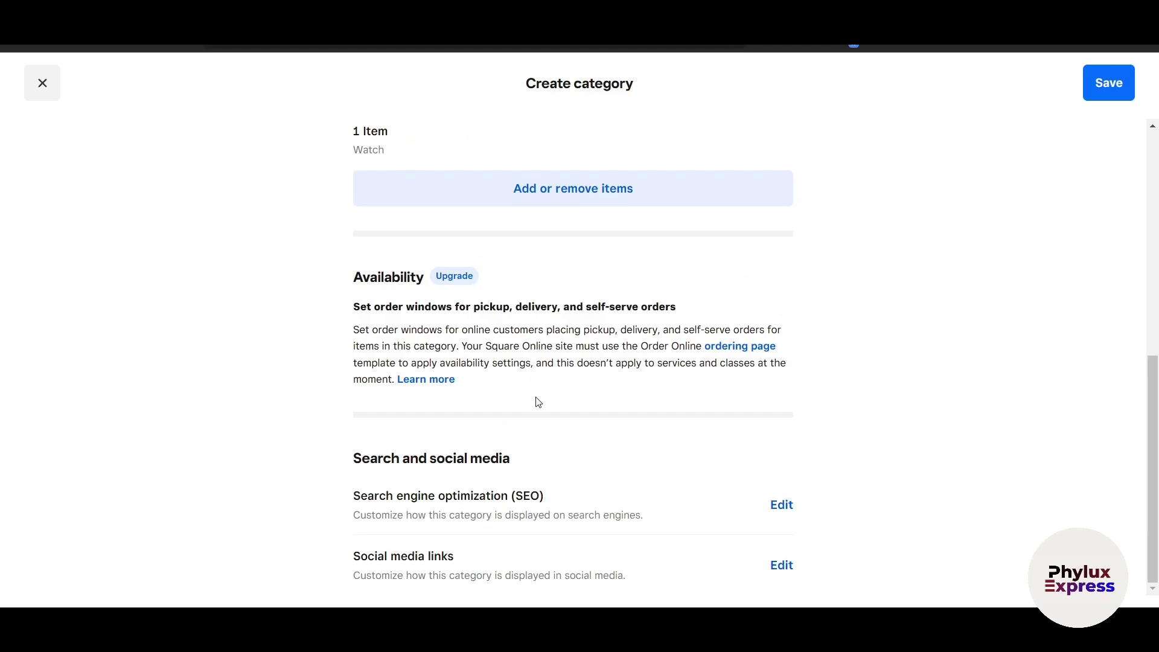
click(1110, 86)
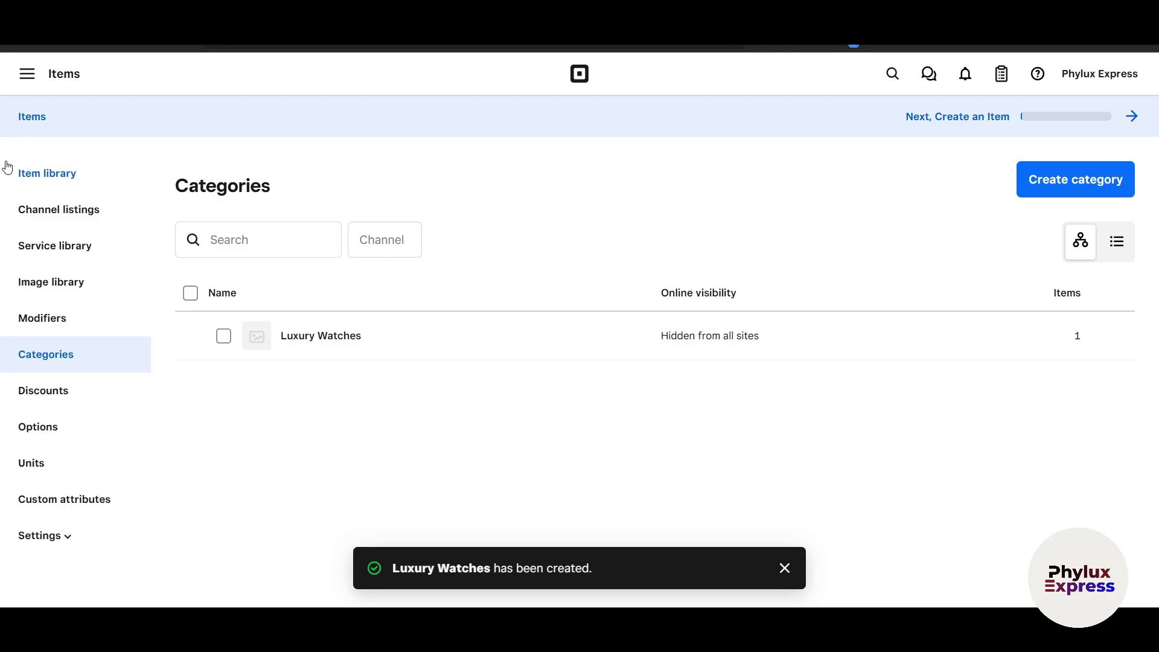
Return to the Home dashboard from the main navigation.
click(40, 75)
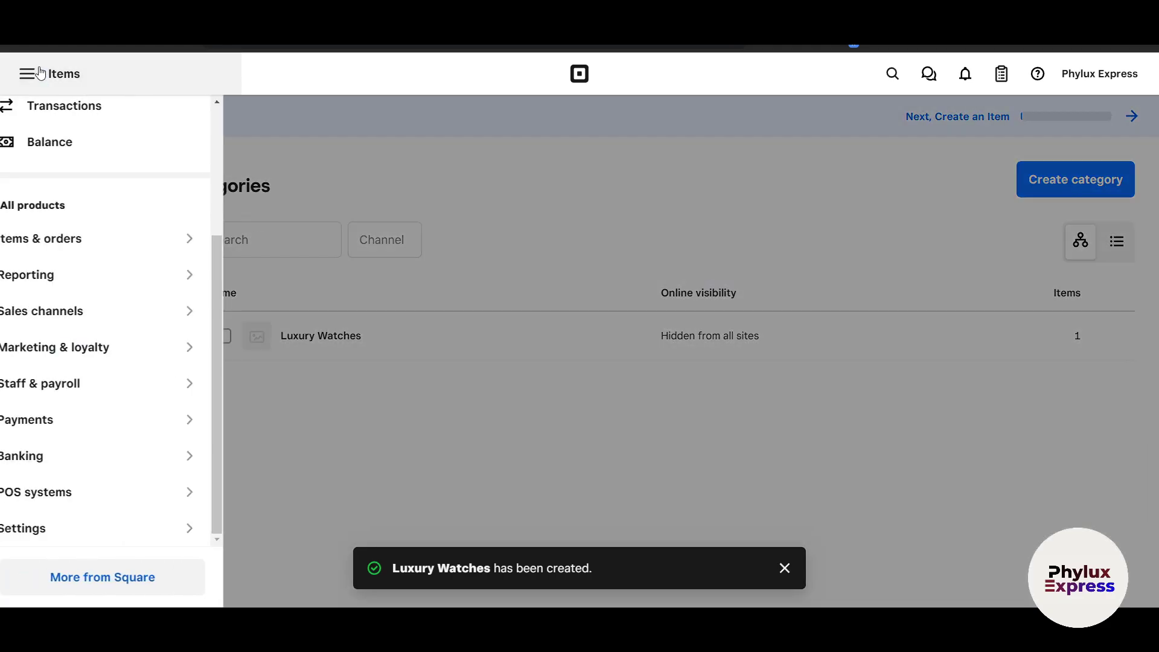
scroll(119, 354, up, 3)
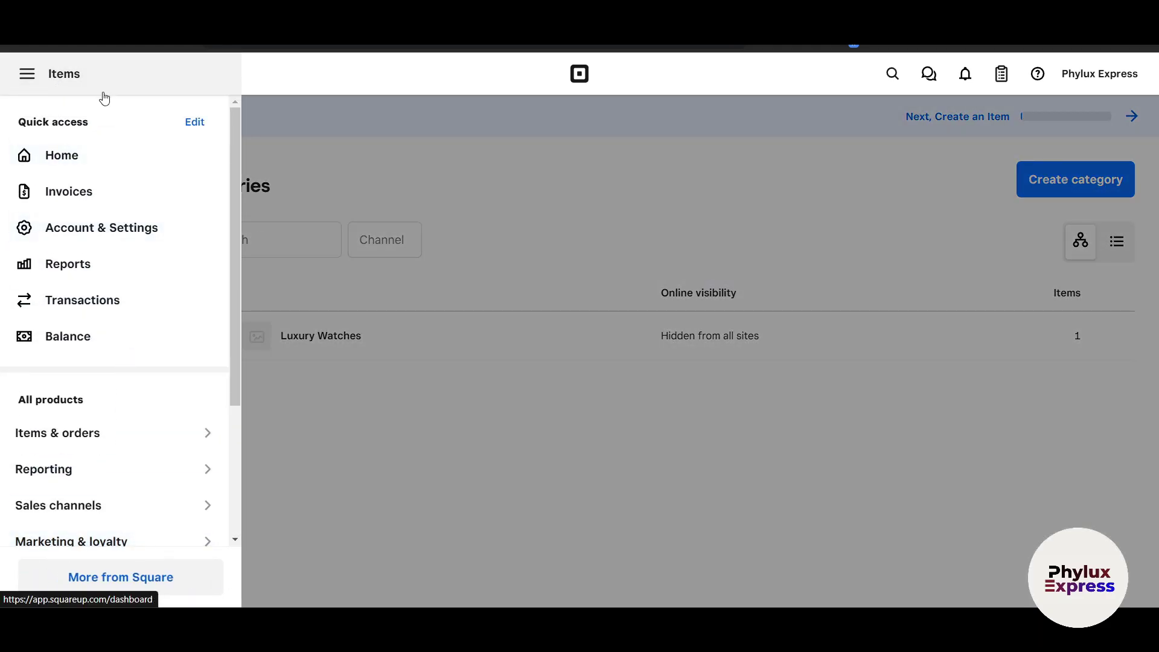
click(54, 156)
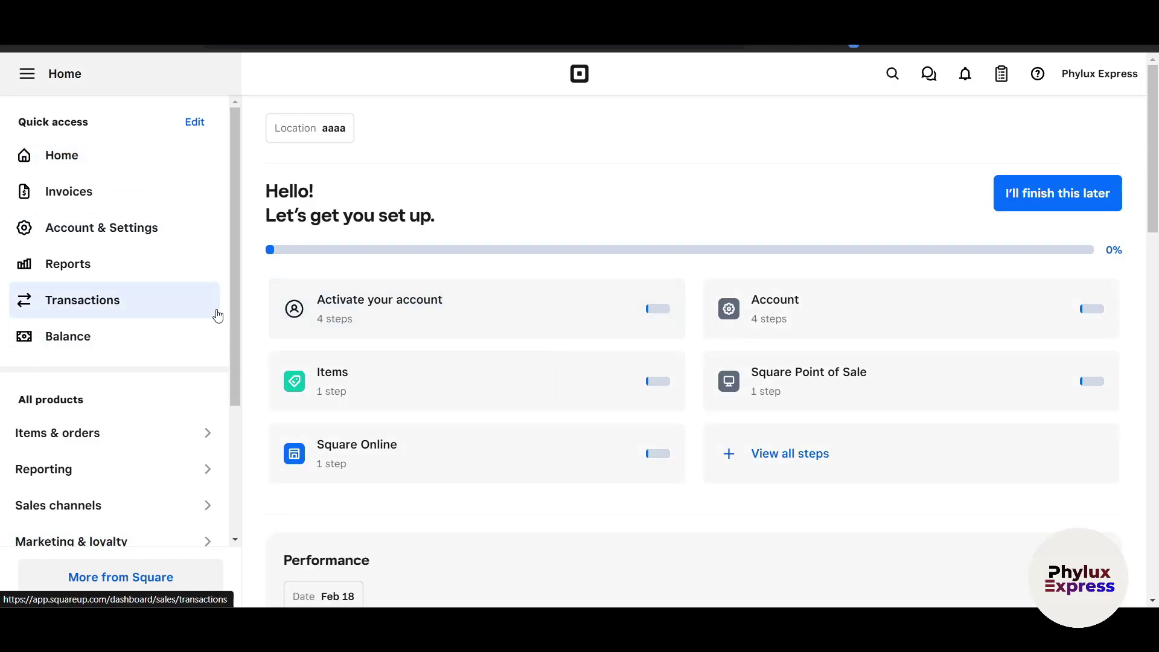
Show the POS systems choices: Square for Restaurants, Square for Retail and Square Appointments.
scroll(217, 315, down, 3)
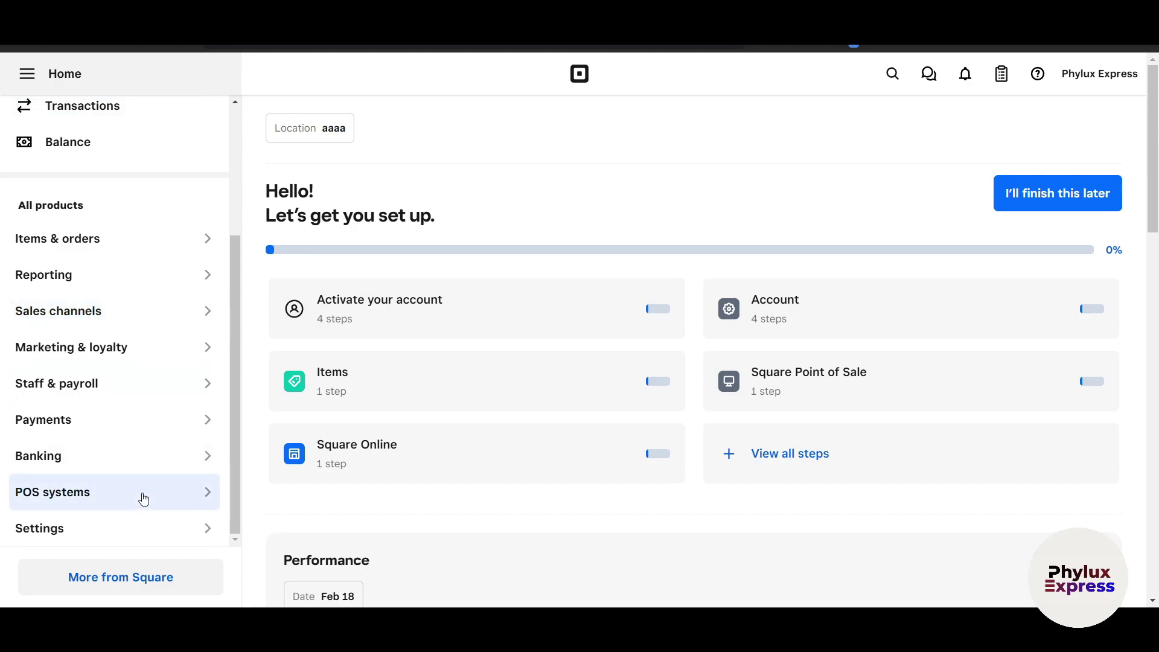
click(91, 500)
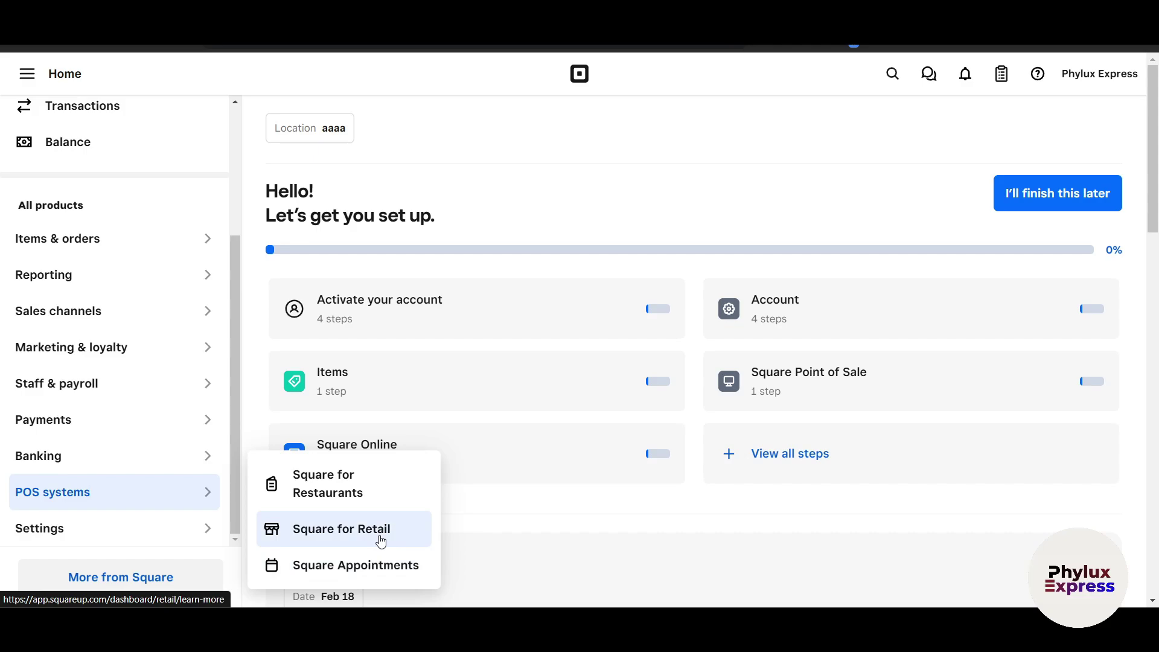
Start the Square for Retail trial, passing the welcome and app download steps without a phone number.
click(382, 541)
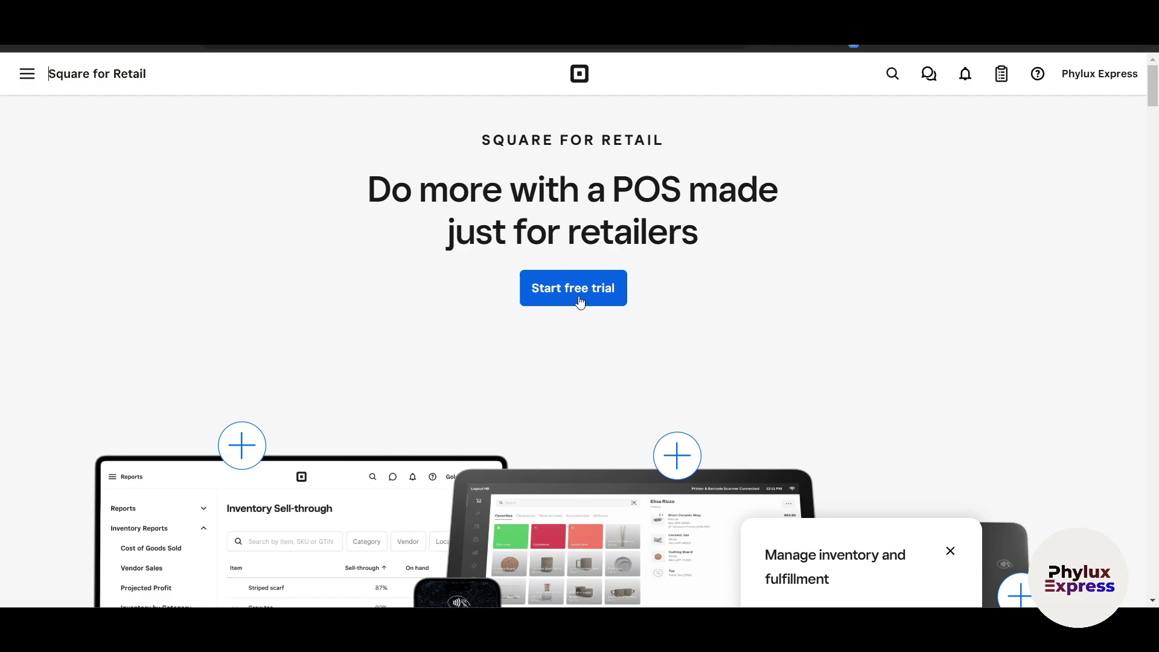
scroll(626, 399, down, 3)
scroll(626, 399, up, 3)
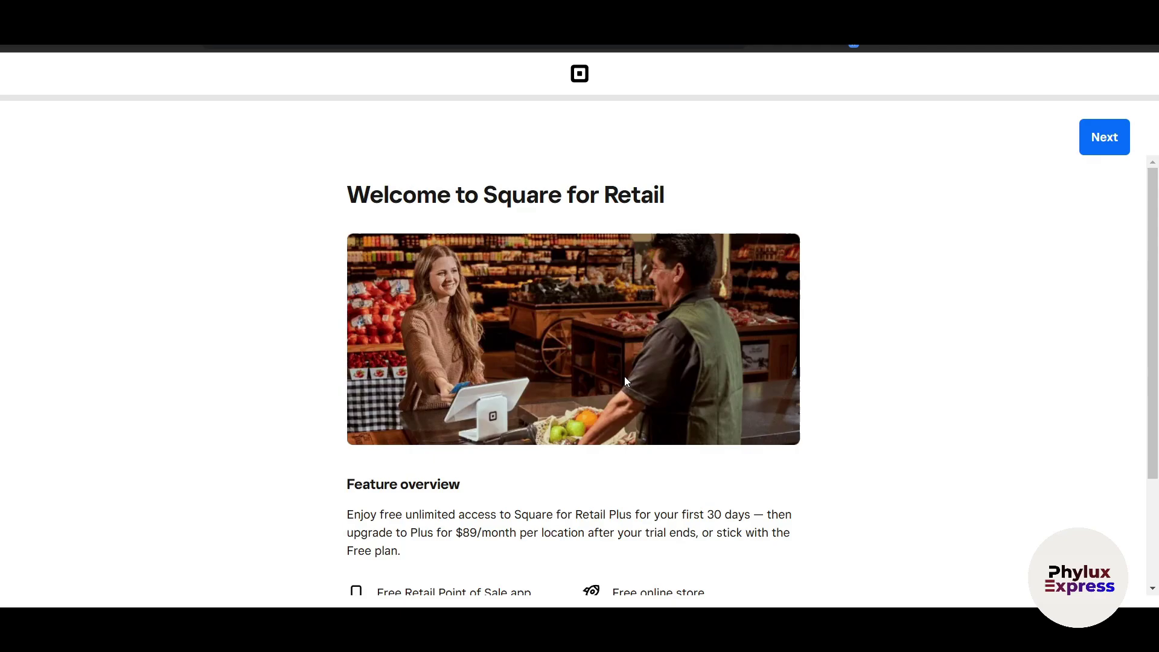
click(1120, 151)
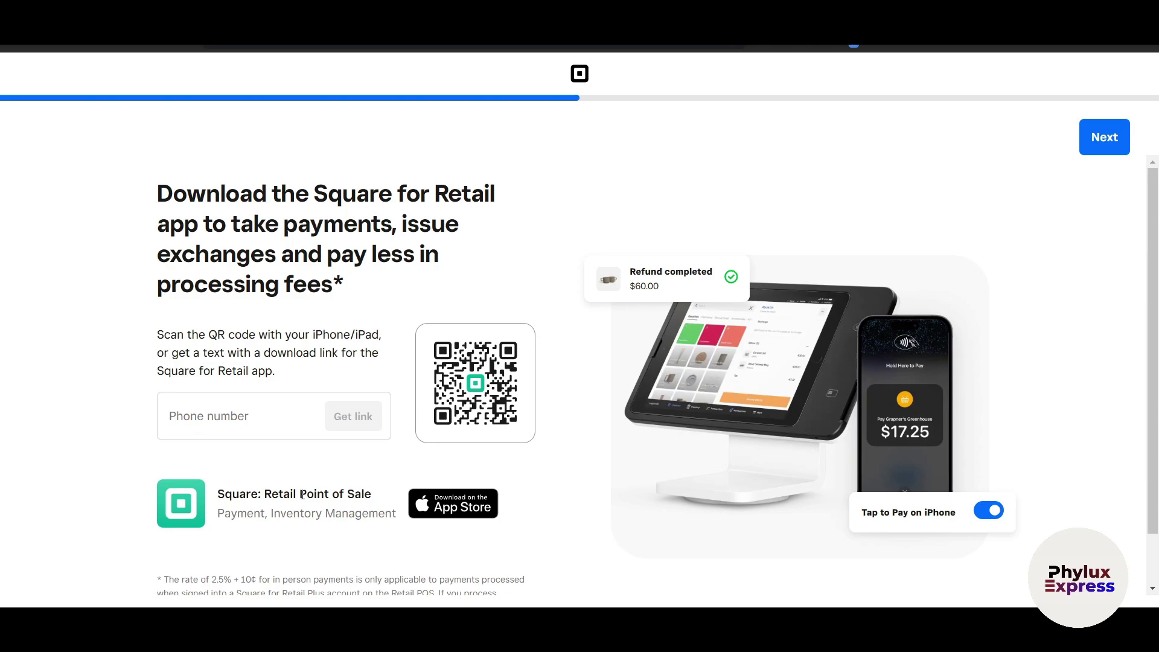
click(236, 426)
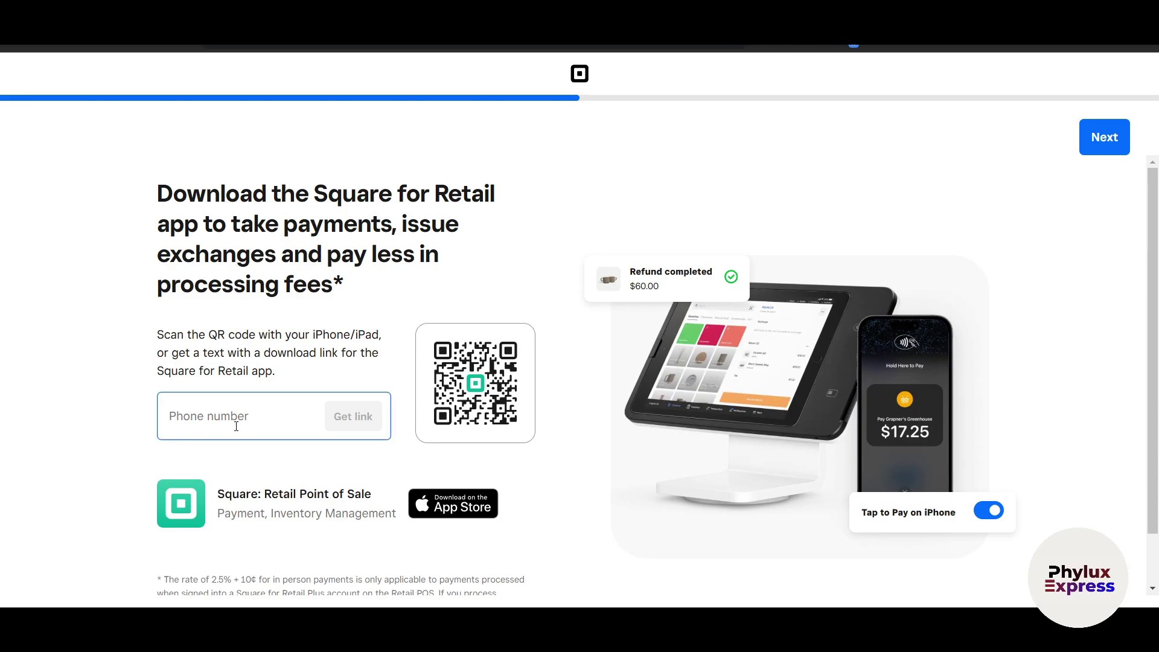
click(375, 419)
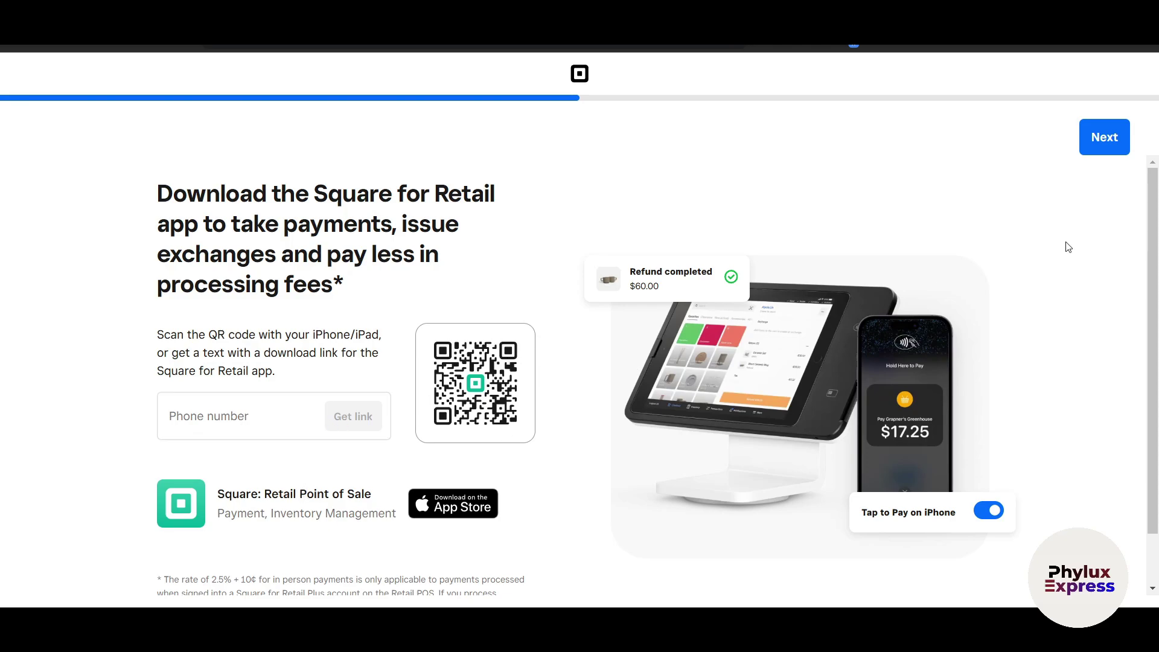
click(1126, 149)
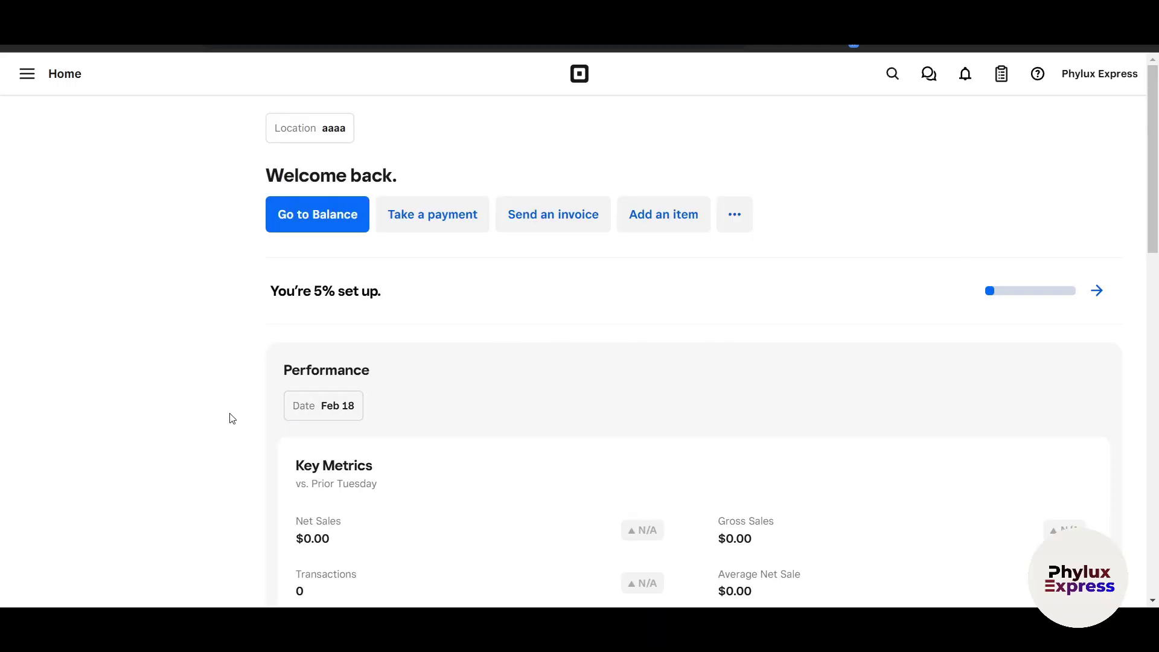
scroll(233, 418, down, 3)
scroll(234, 419, up, 3)
scroll(730, 414, down, 10)
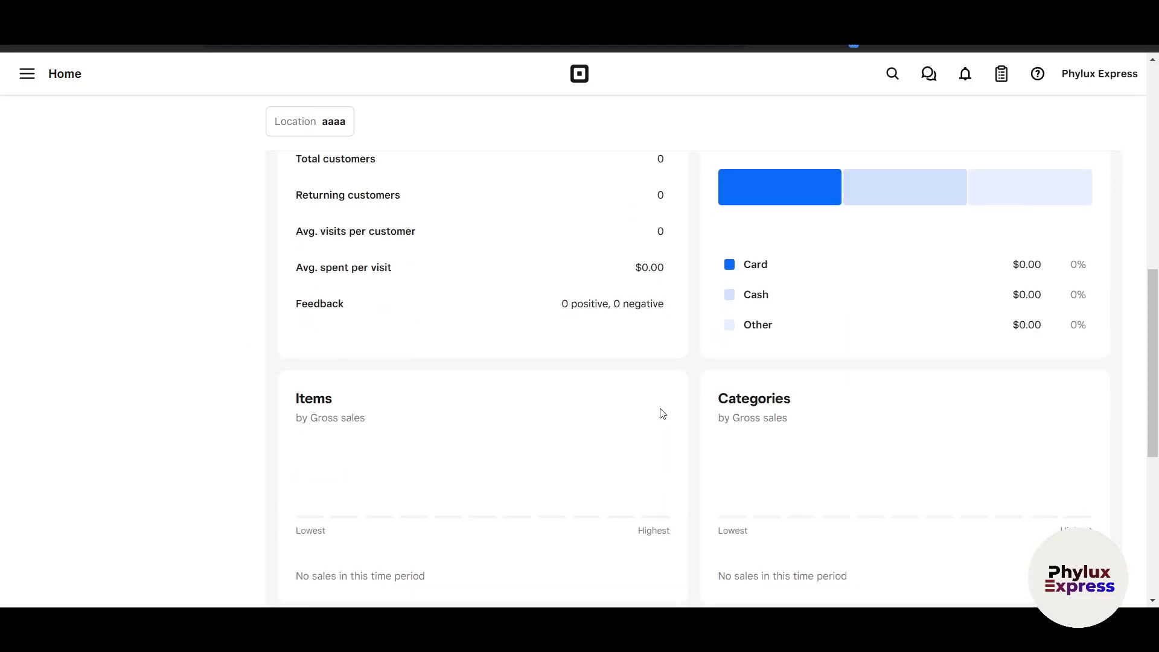
scroll(662, 413, up, 10)
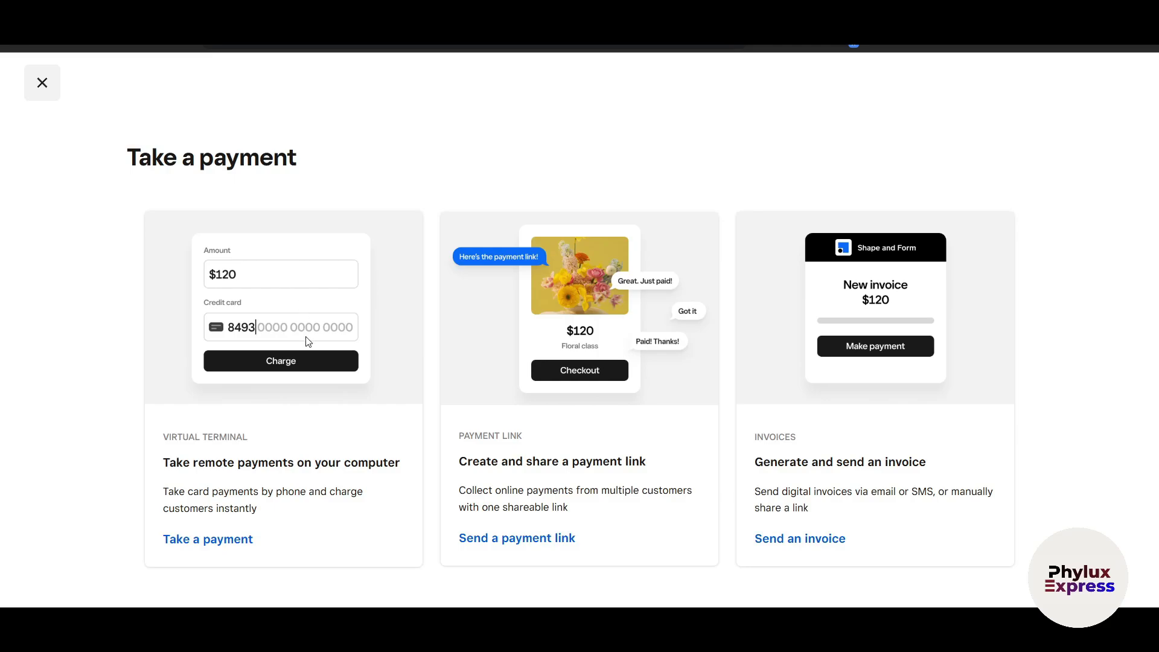
click(40, 85)
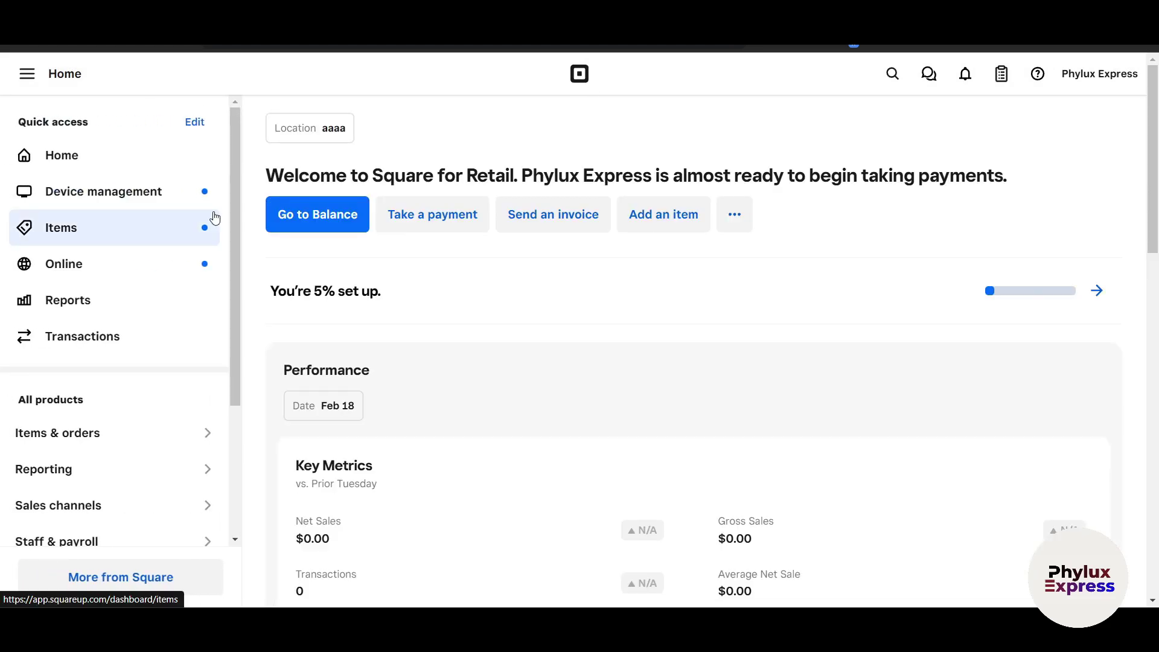
scroll(694, 194, down, 6)
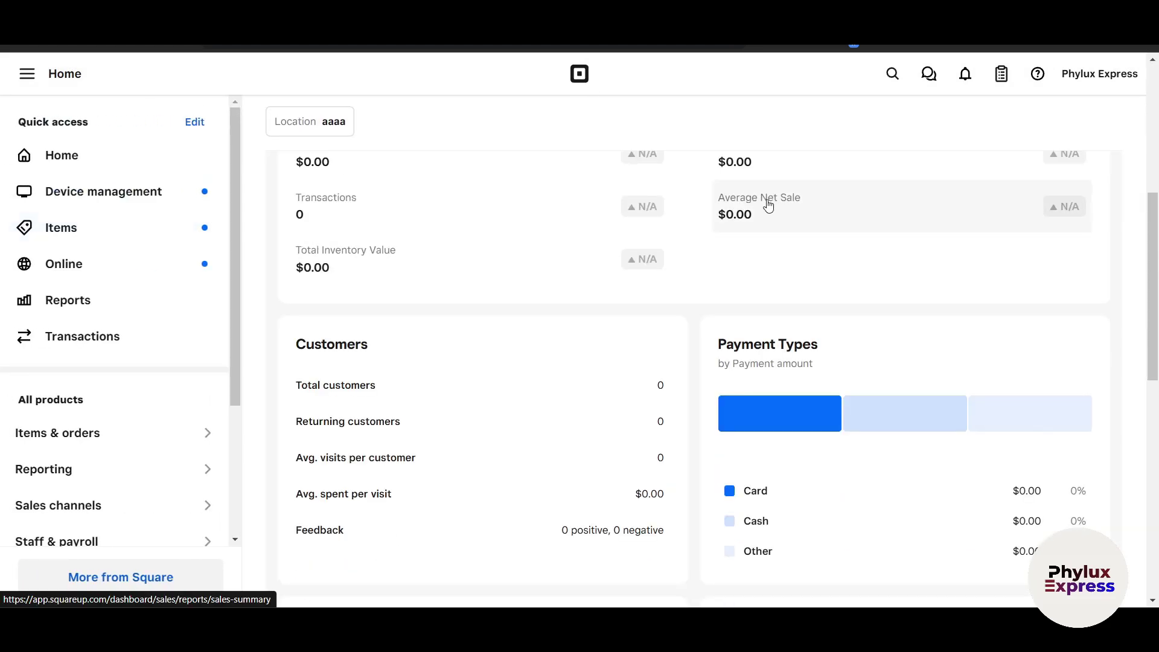
scroll(765, 199, up, 6)
scroll(139, 401, down, 3)
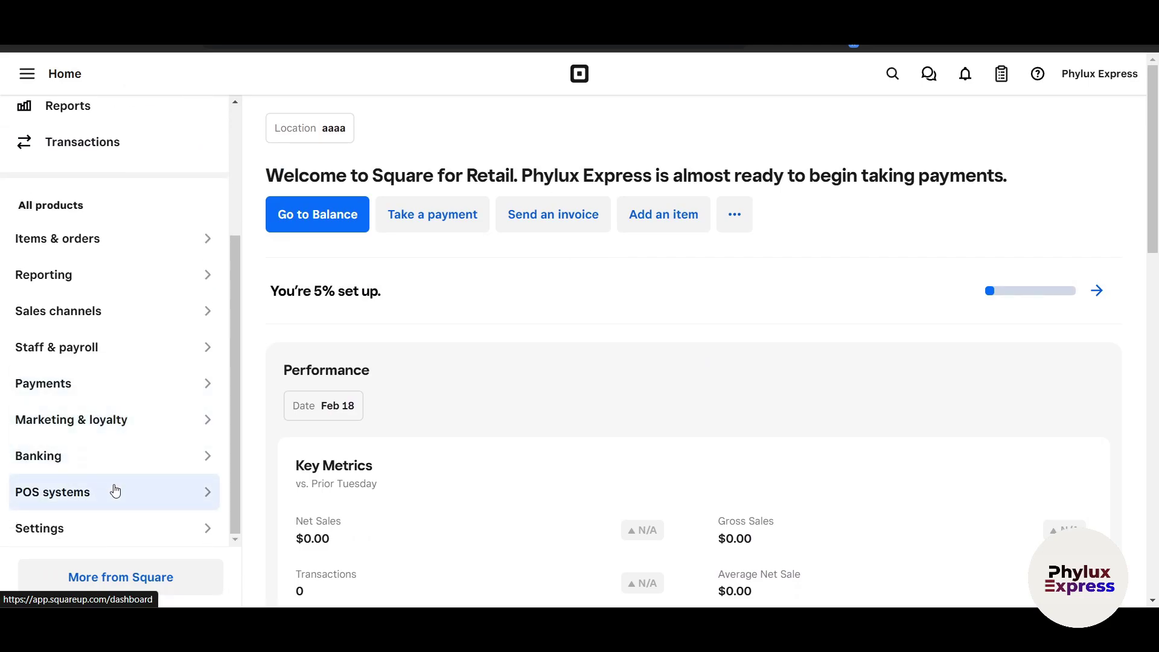
scroll(114, 490, up, 3)
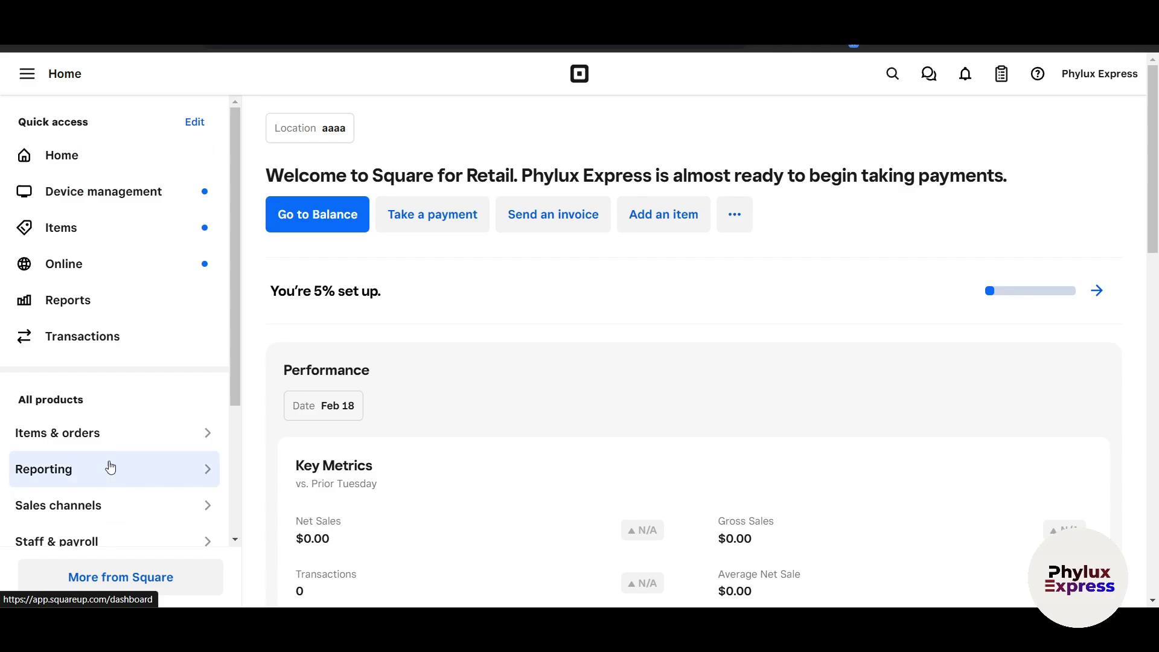
Cancel adding a device without creating codes, then open the Square Online overview.
click(103, 203)
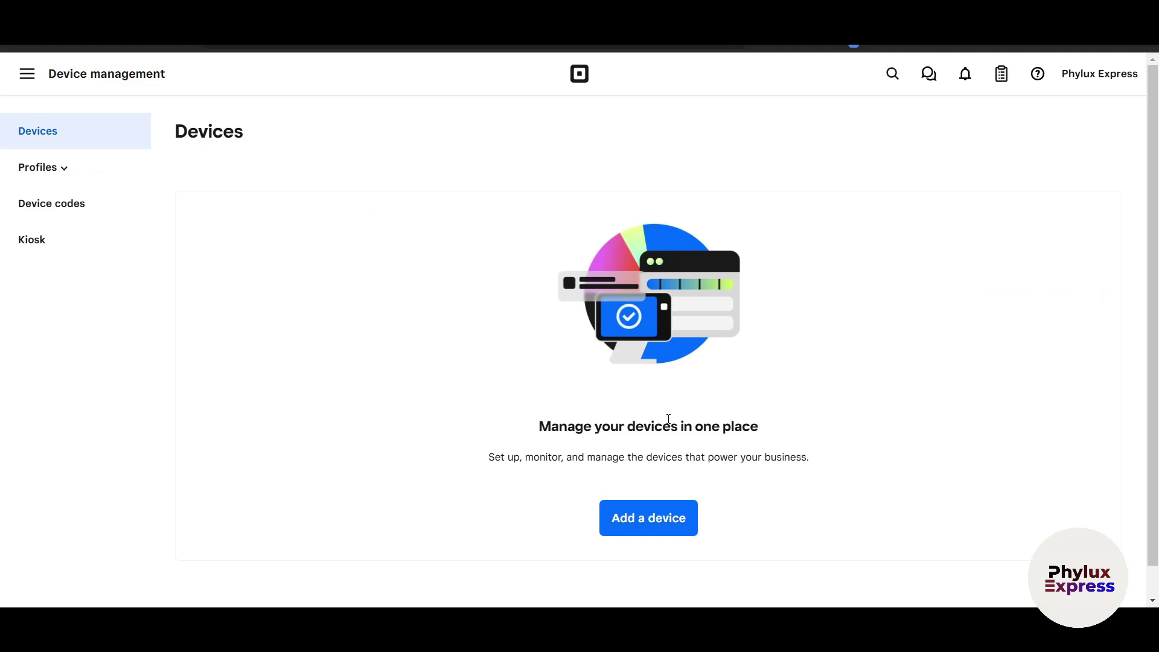
click(651, 526)
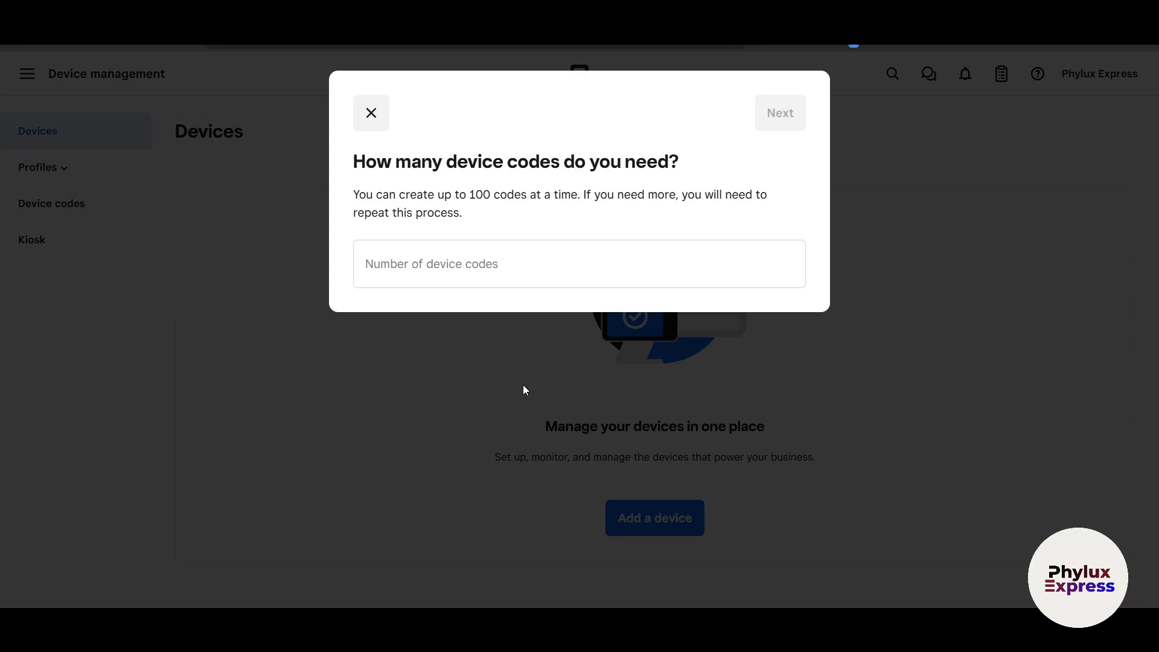
click(459, 266)
click(371, 114)
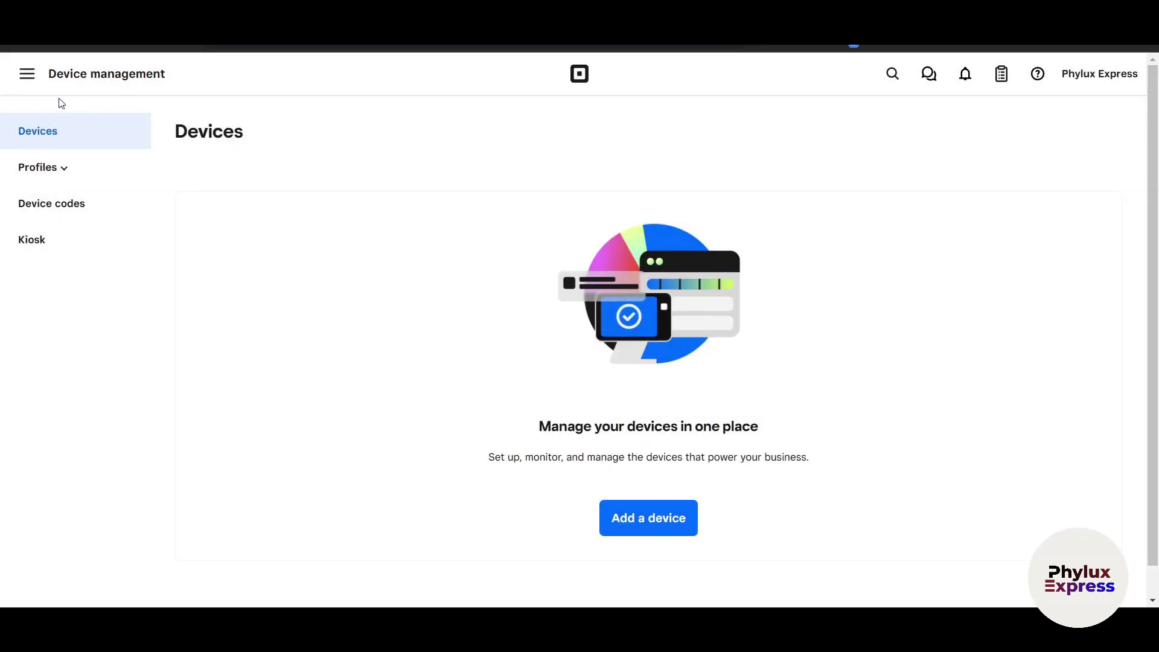
click(44, 86)
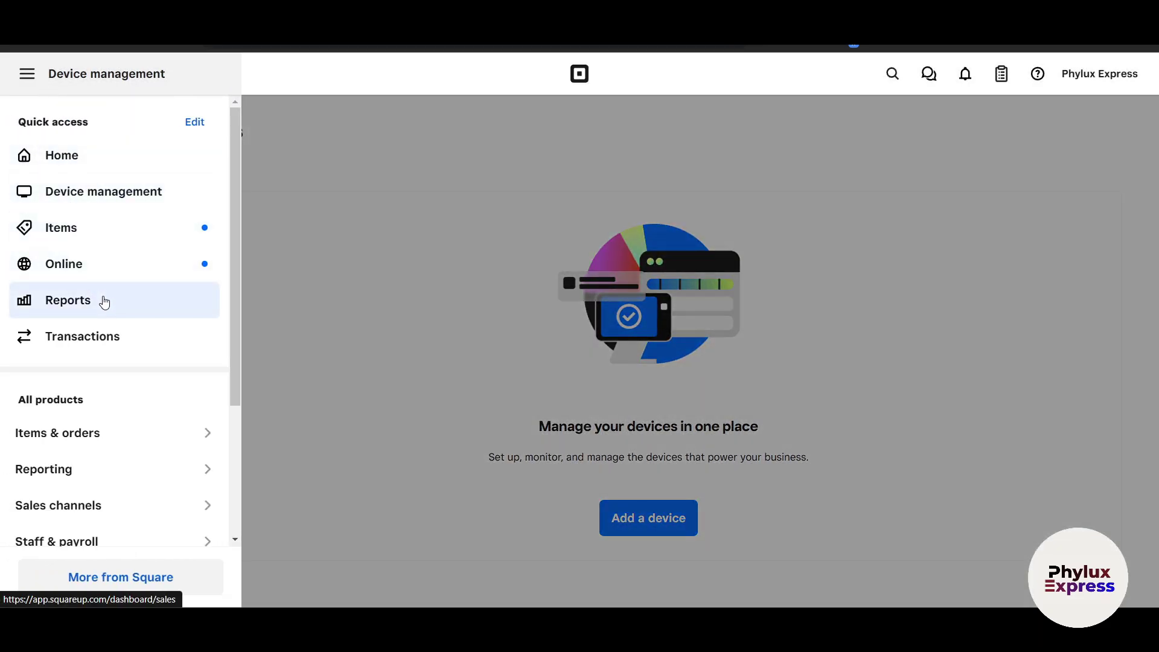
click(112, 279)
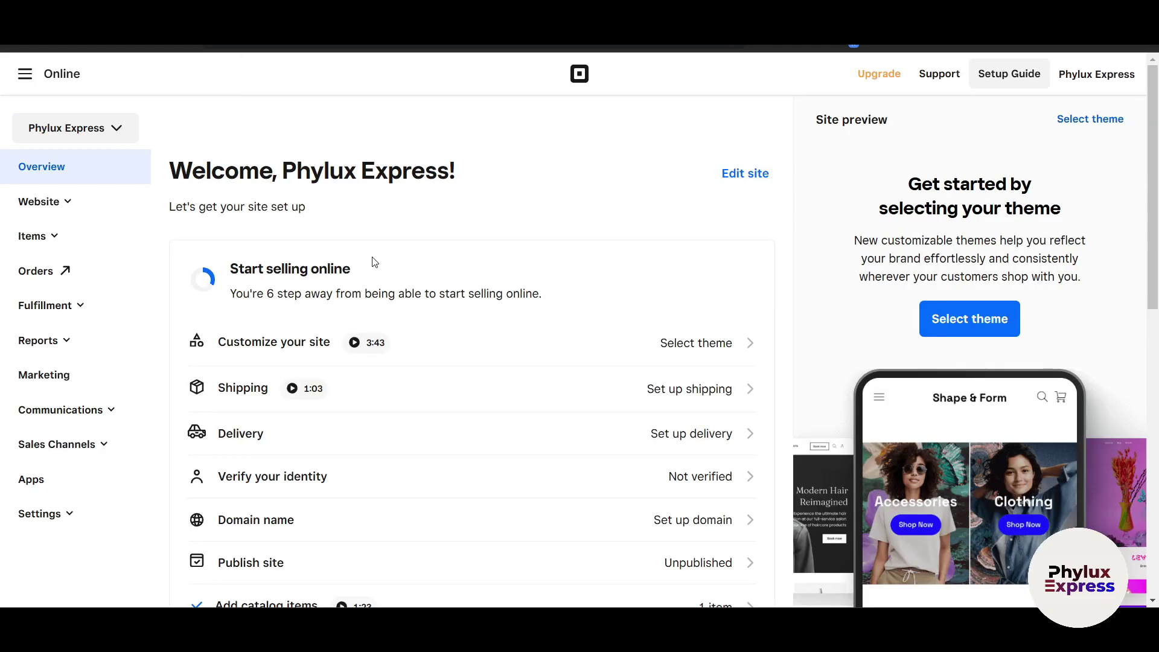
Expand Website to see Edit Site and Domains, browse the overview, and reopen the main navigation.
click(56, 205)
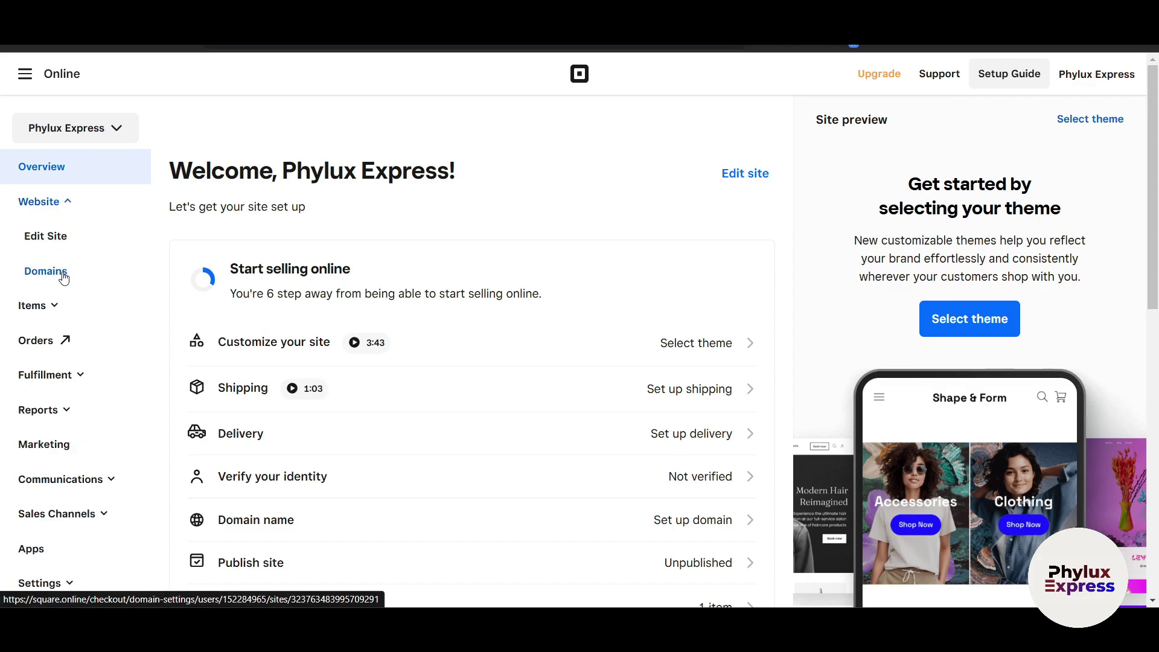
scroll(78, 349, down, 4)
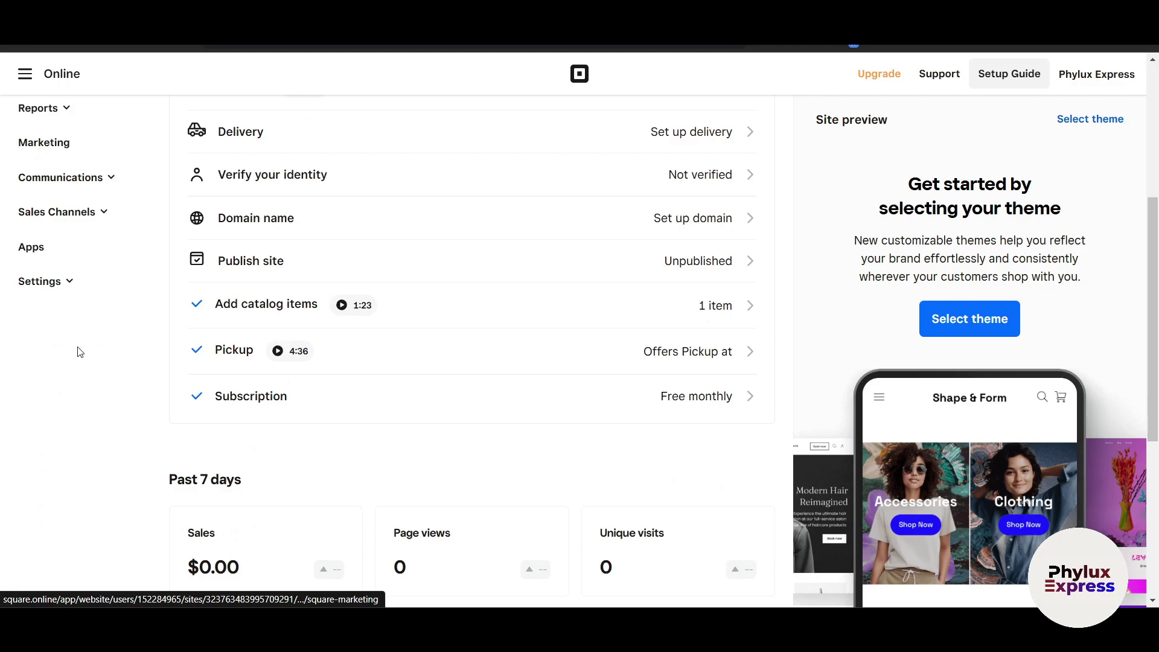
scroll(126, 386, up, 4)
scroll(164, 411, down, 9)
scroll(85, 422, down, 3)
scroll(64, 419, up, 10)
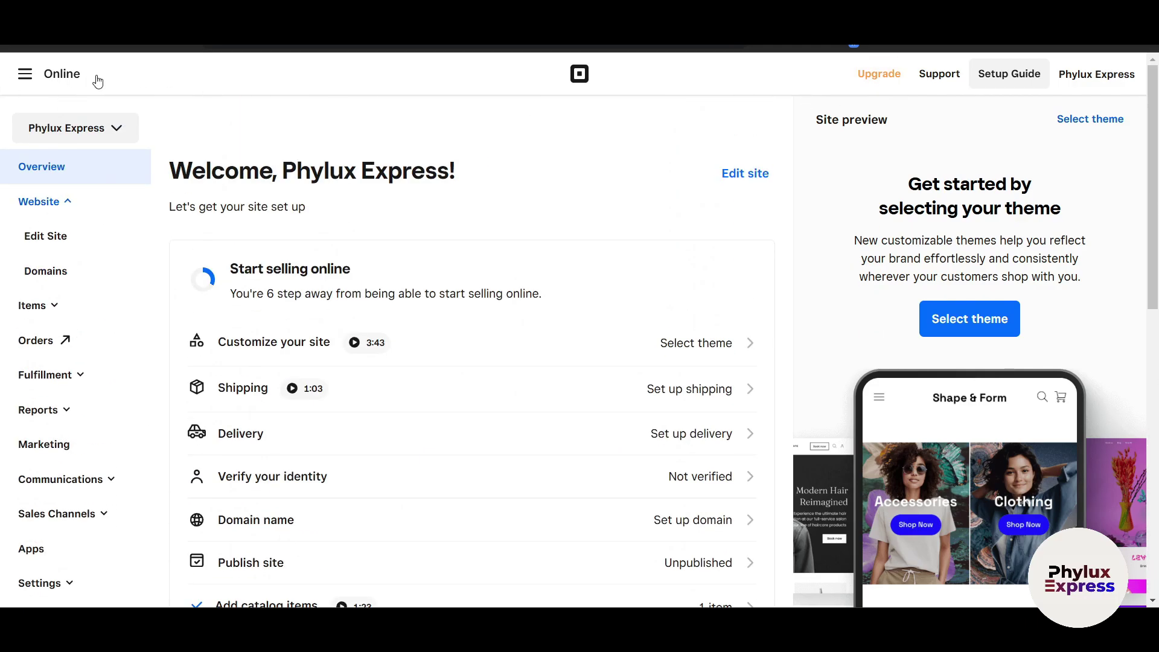
click(24, 77)
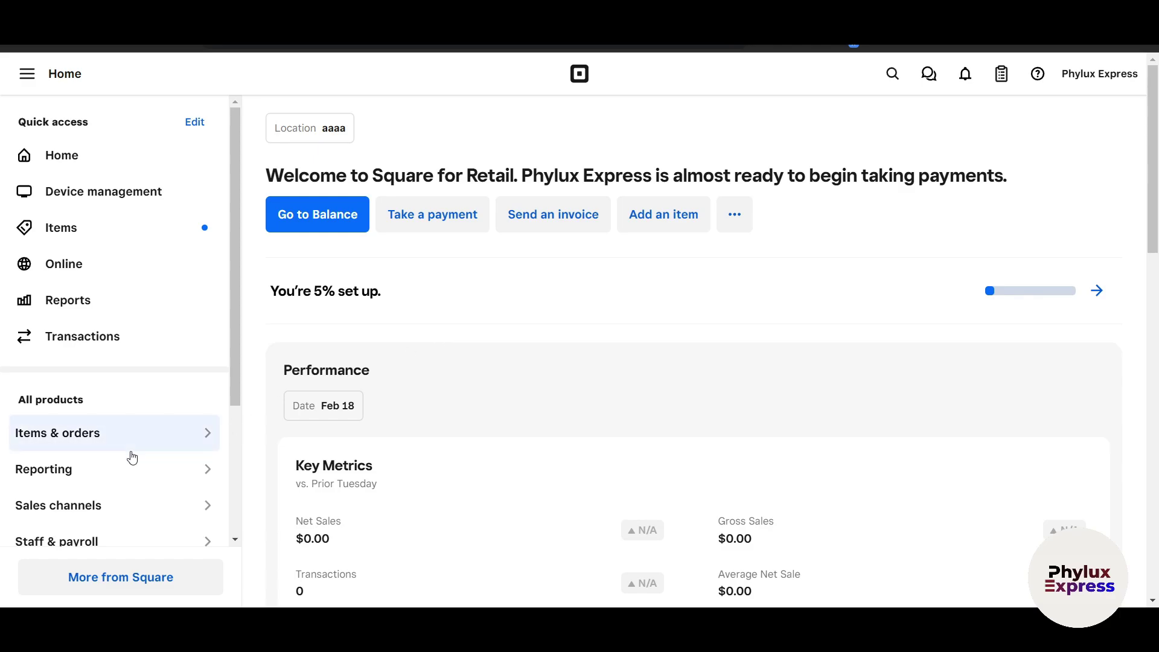
scroll(129, 457, down, 3)
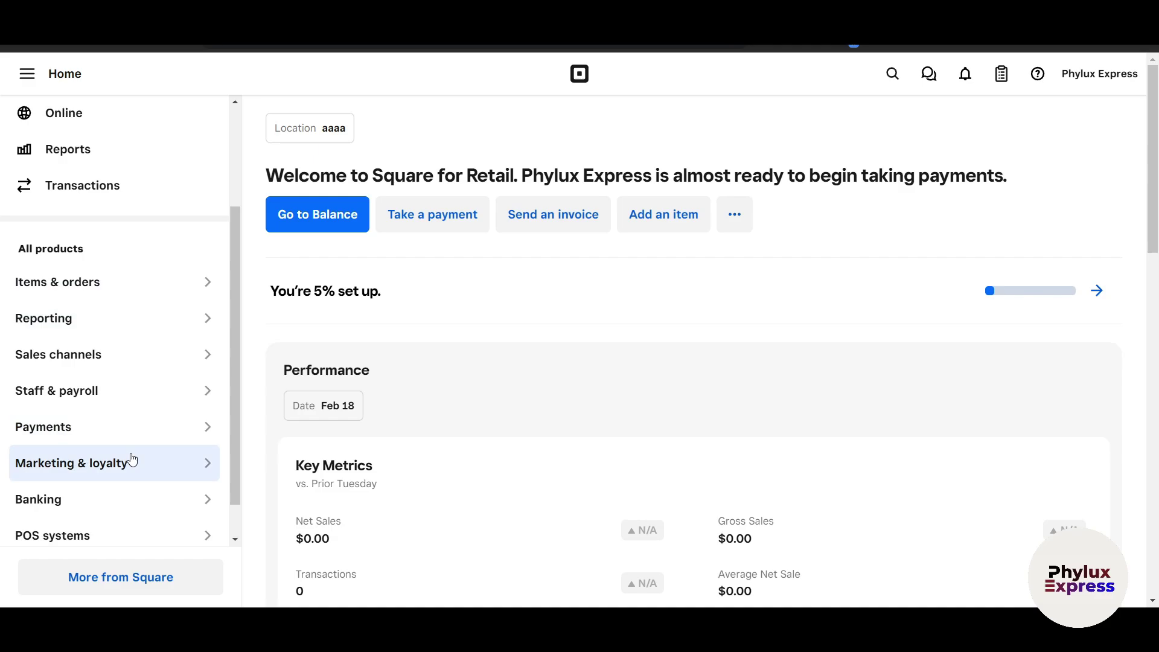
scroll(132, 460, down, 1)
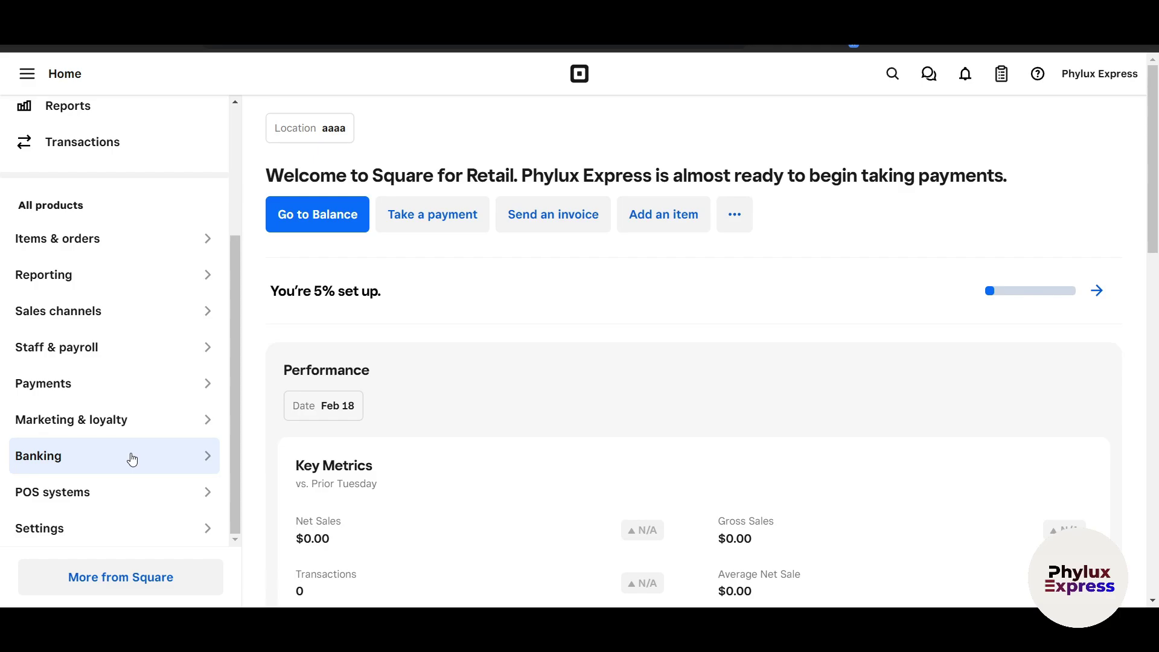
scroll(132, 460, down, 3)
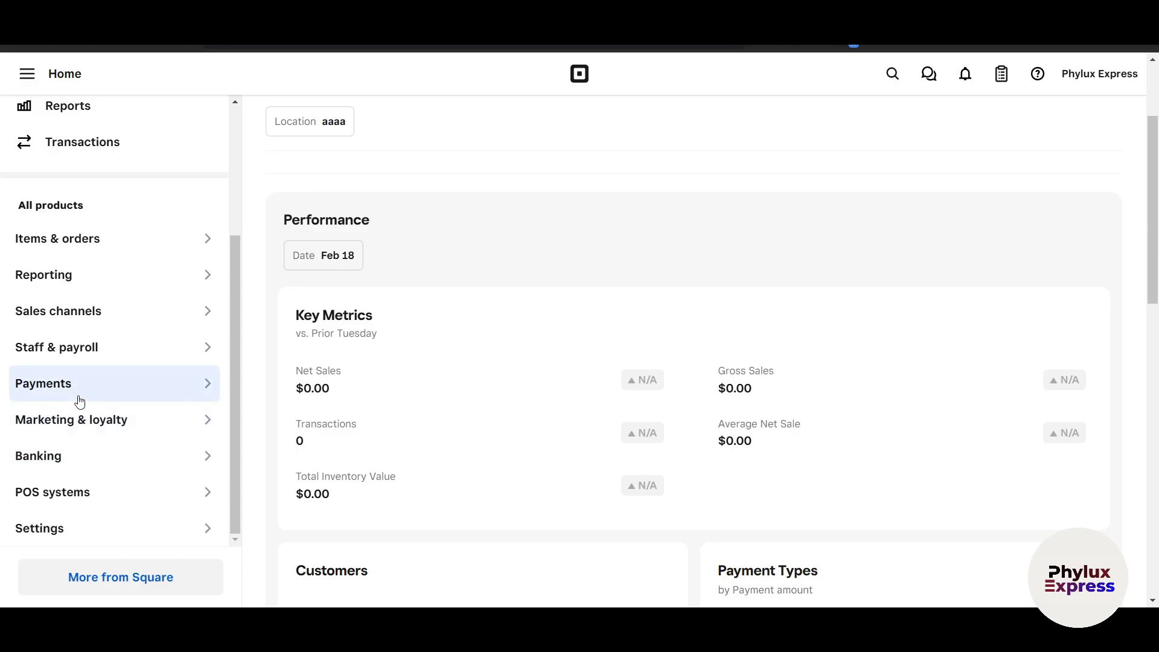
scroll(566, 574, up, 3)
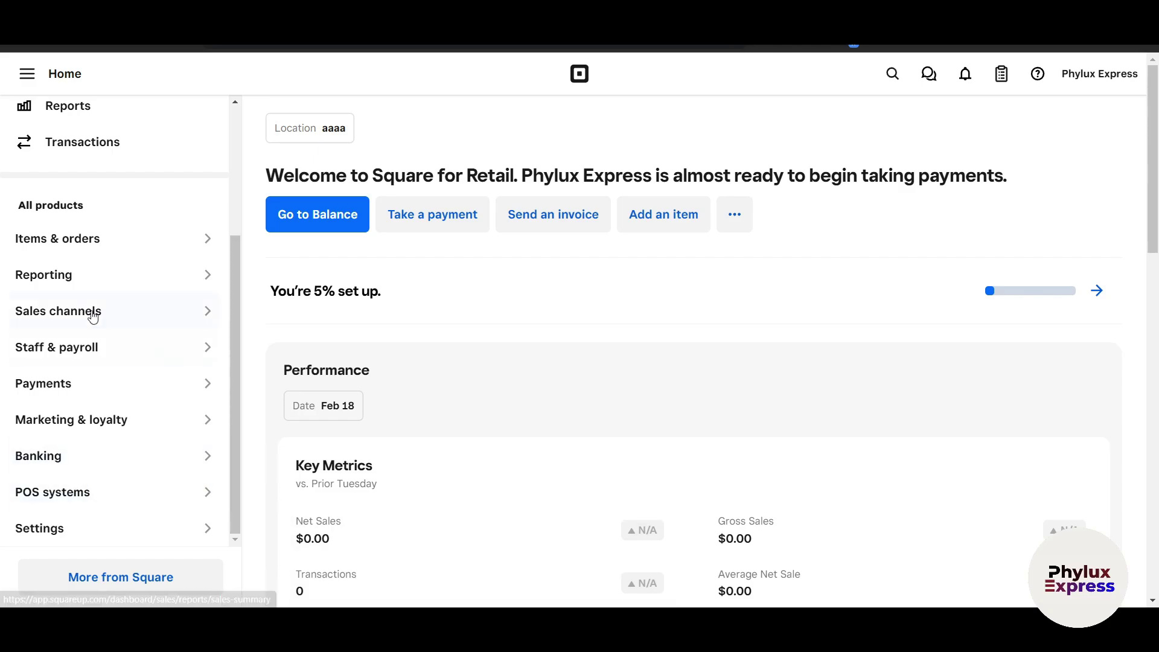
scroll(73, 396, up, 3)
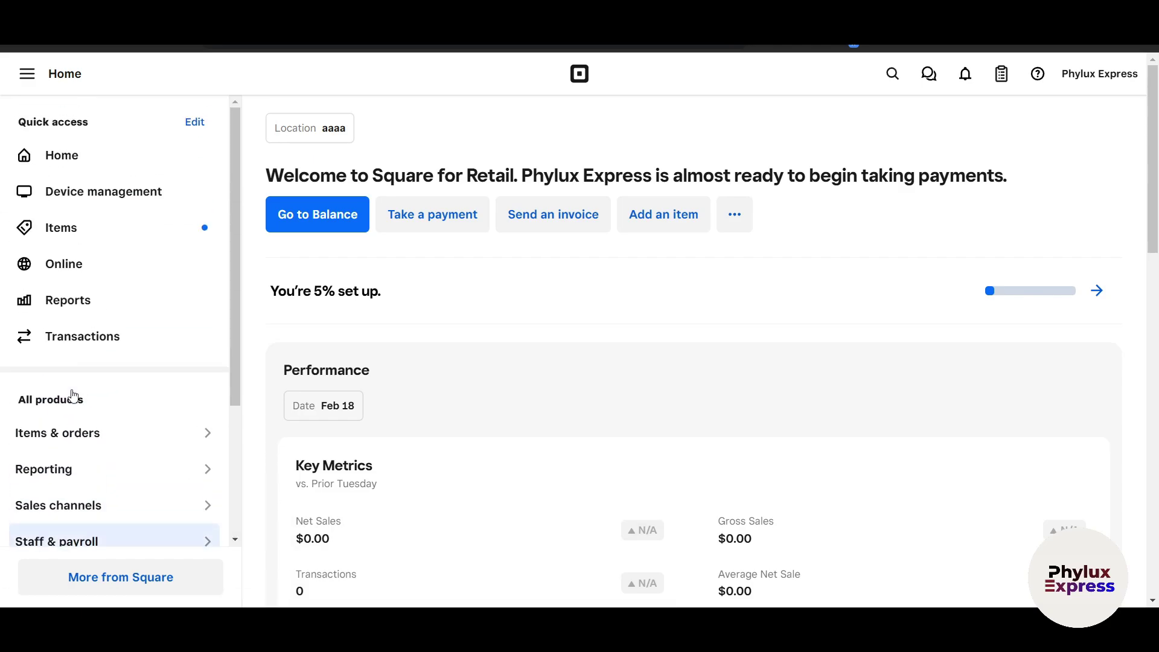
click(89, 344)
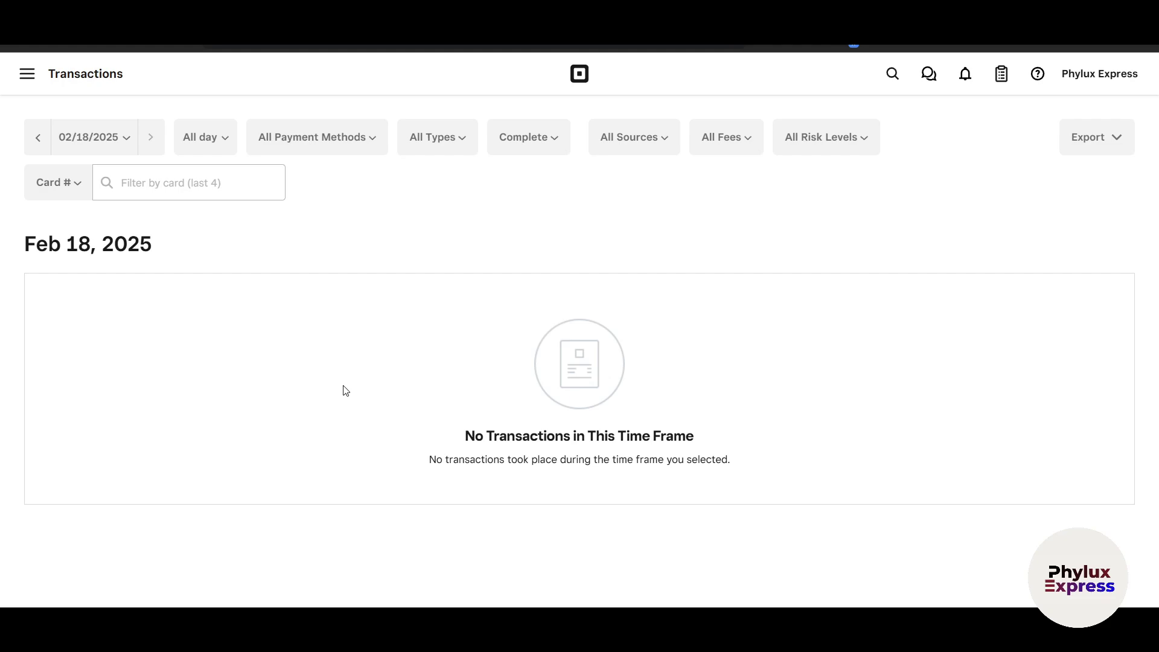
key(alt+Left)
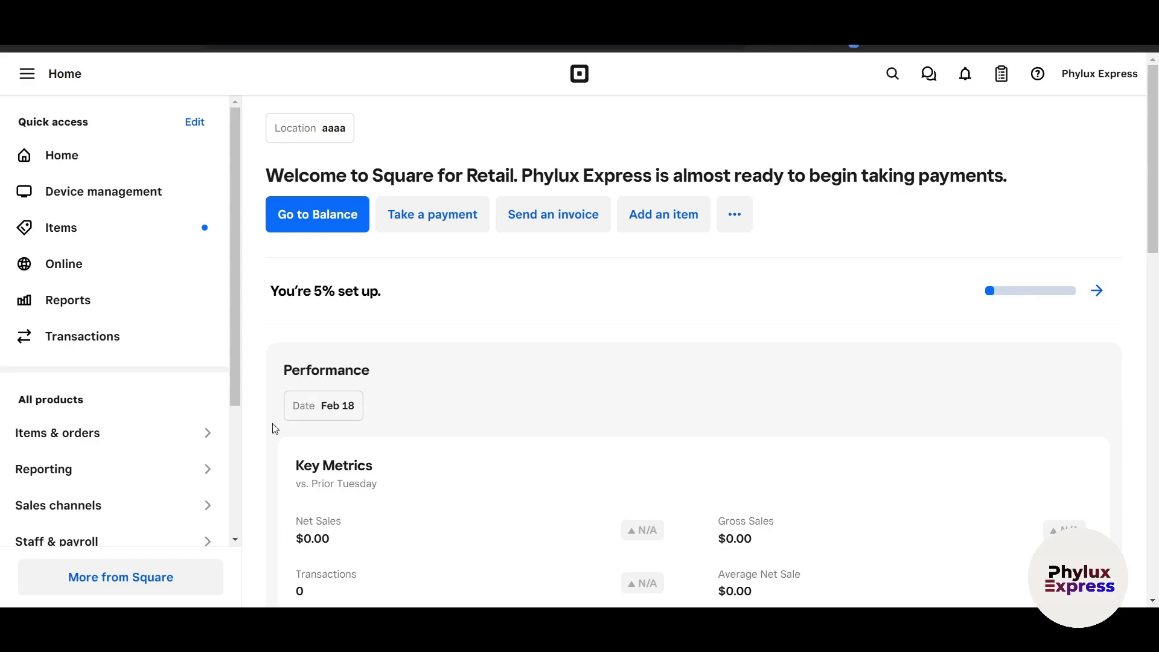
scroll(202, 406, down, 6)
scroll(202, 406, down, 2)
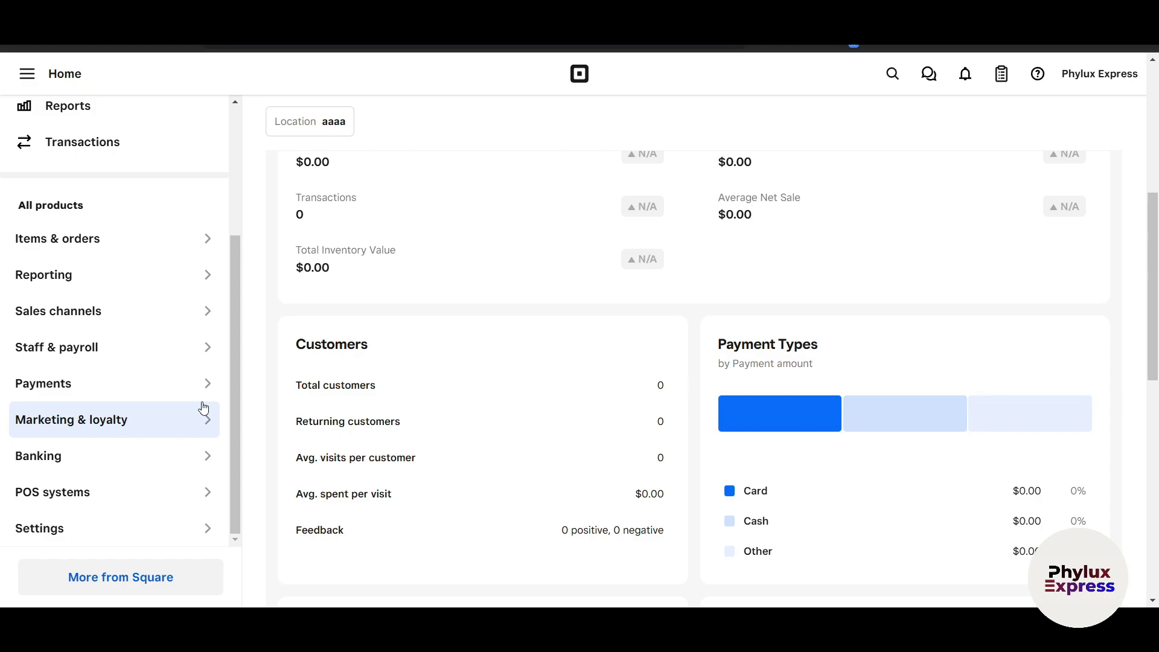
scroll(203, 406, up, 3)
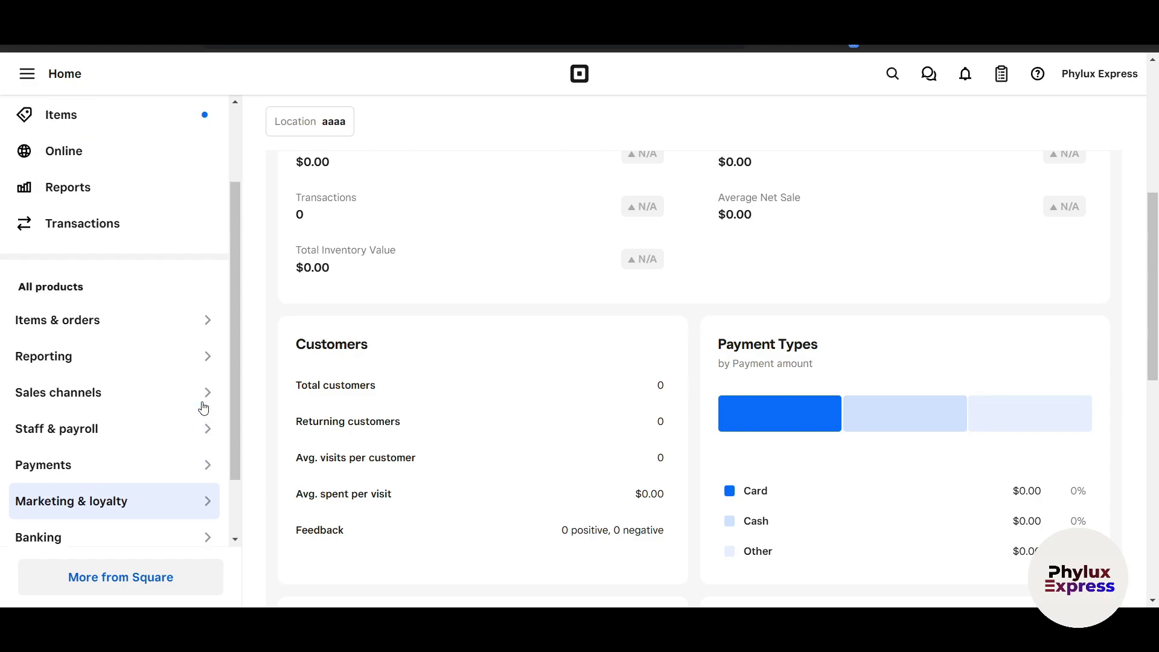
scroll(169, 401, down, 3)
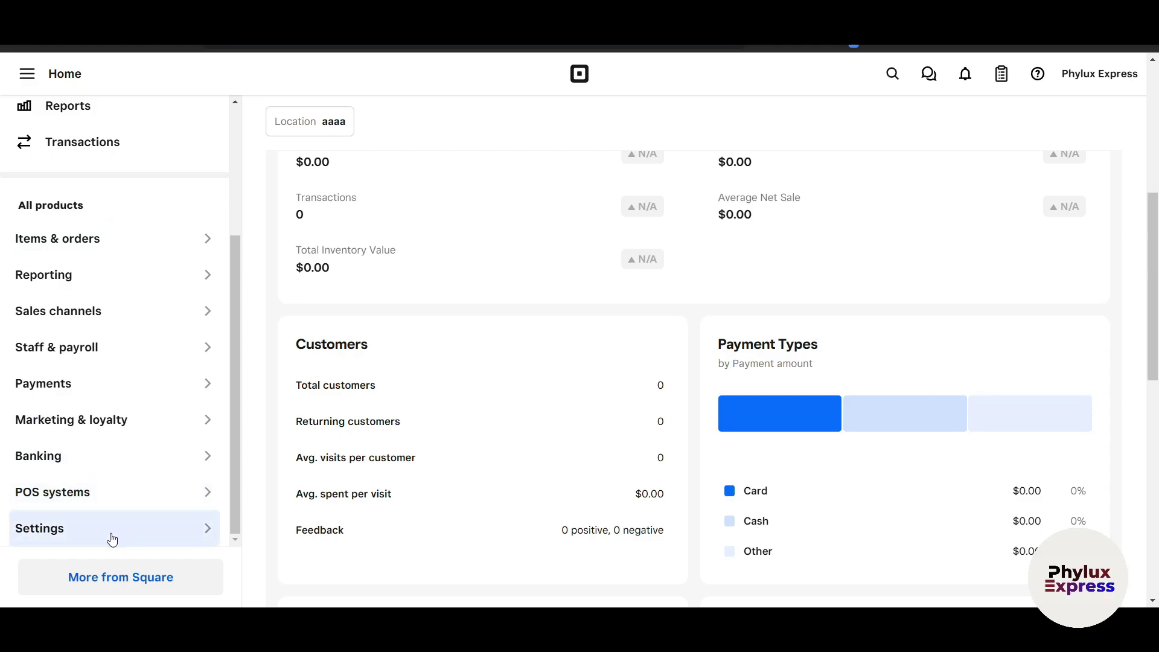
scroll(109, 537, up, 3)
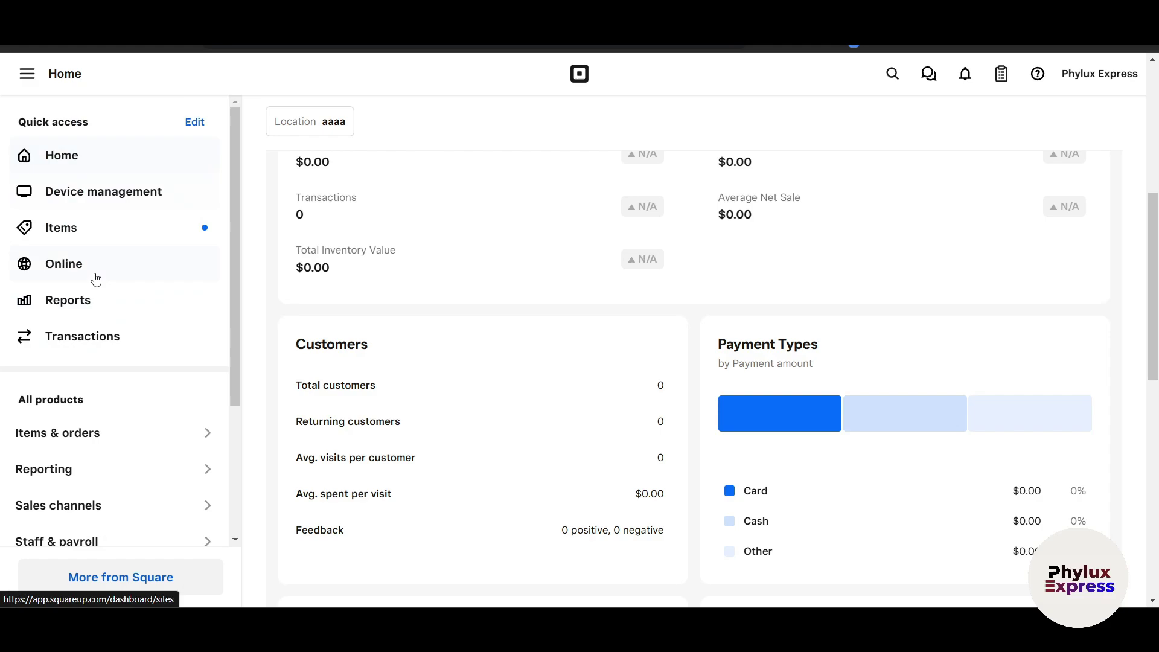
scroll(85, 385, down, 3)
click(56, 534)
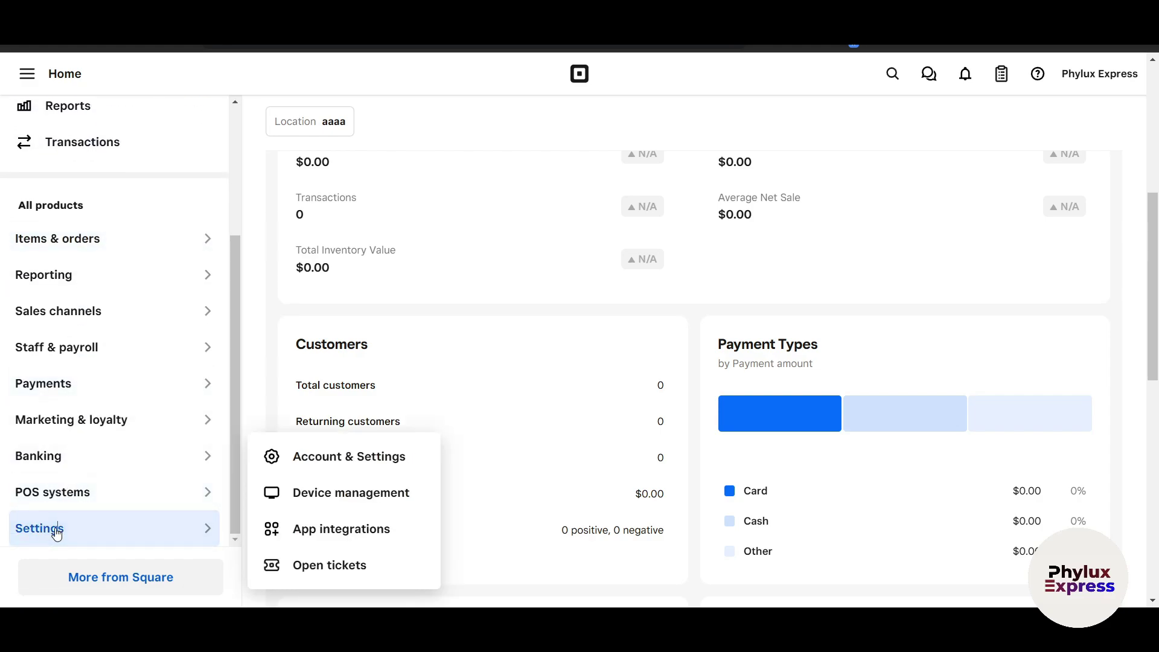
click(341, 455)
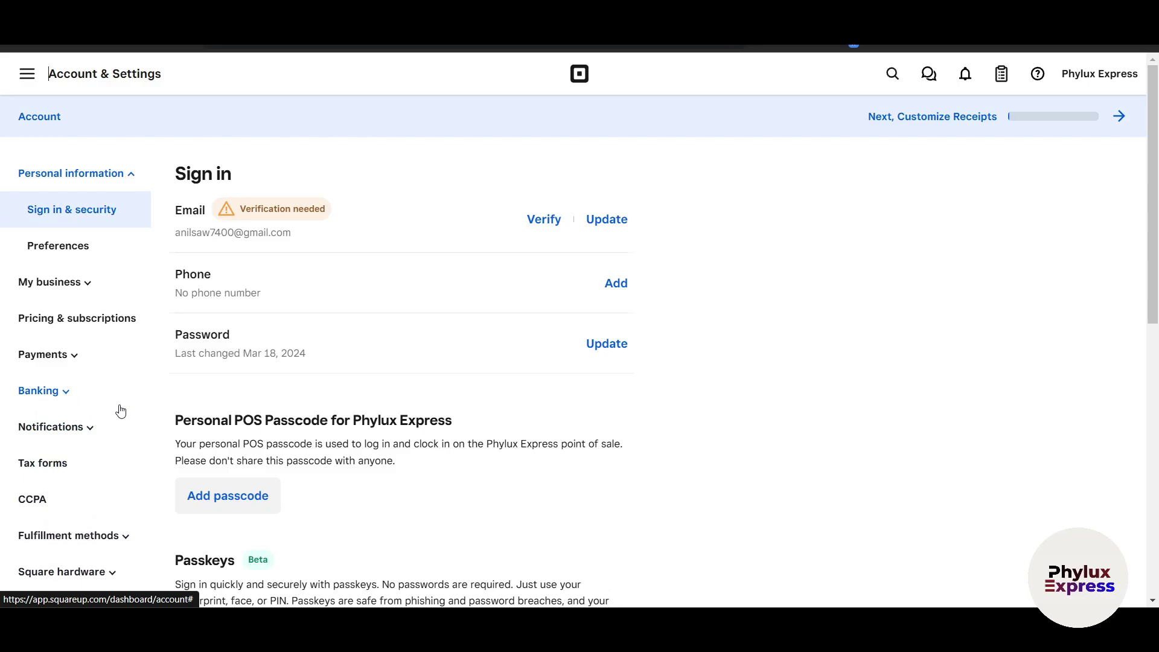
scroll(106, 456, down, 4)
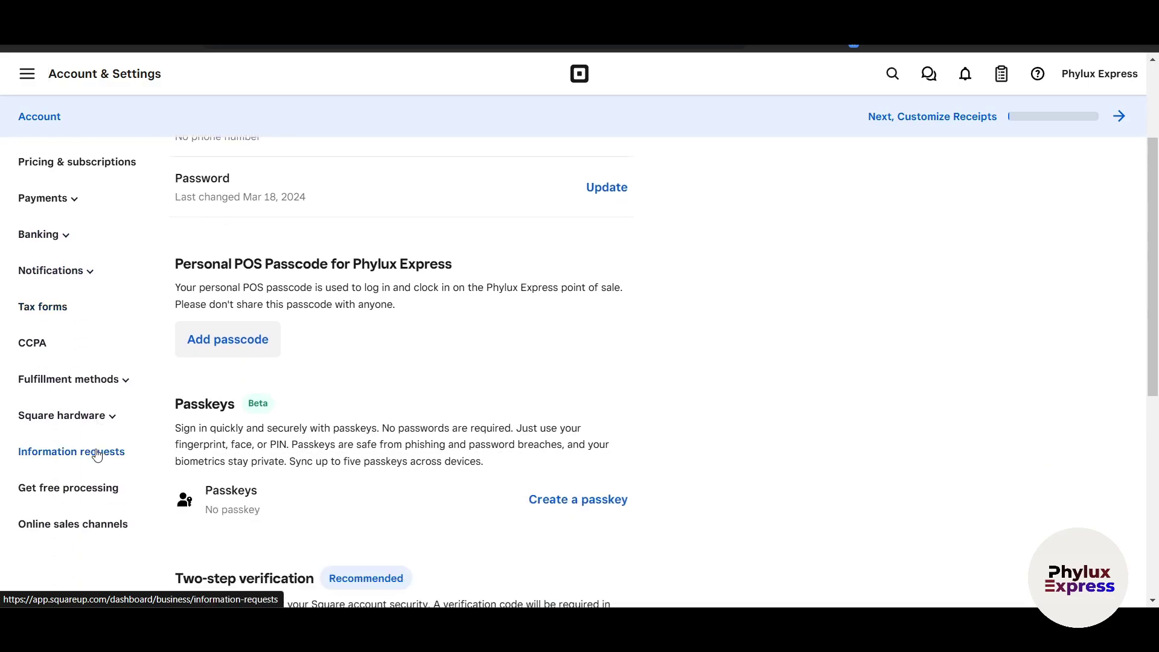
scroll(96, 454, down, 2)
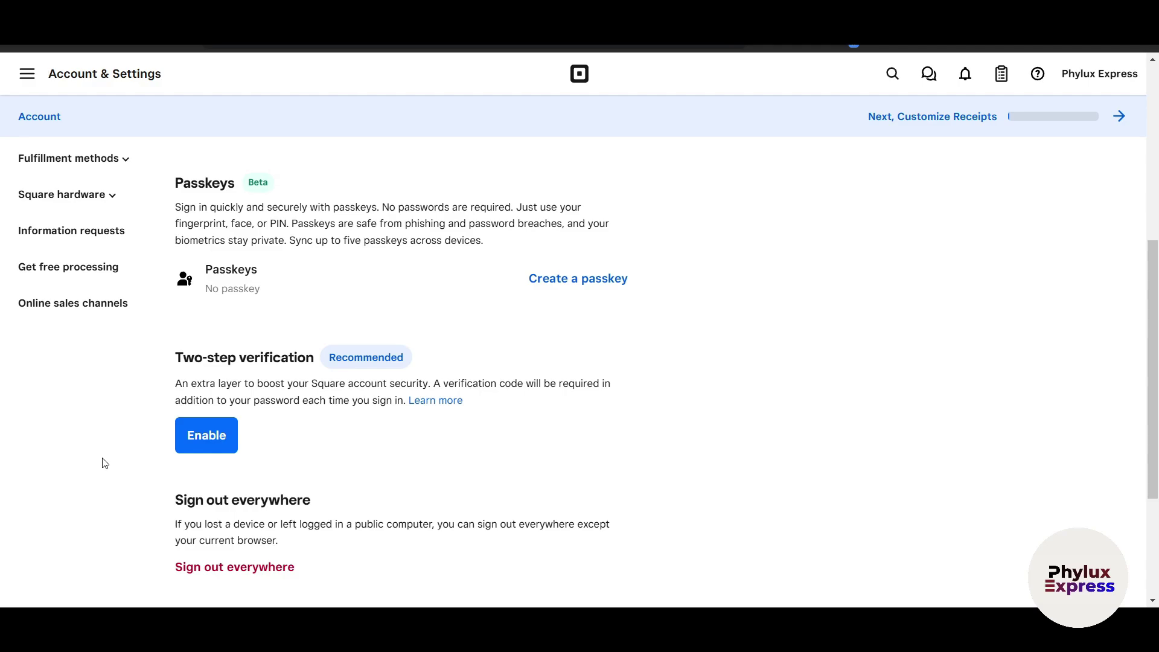
key(alt+Left)
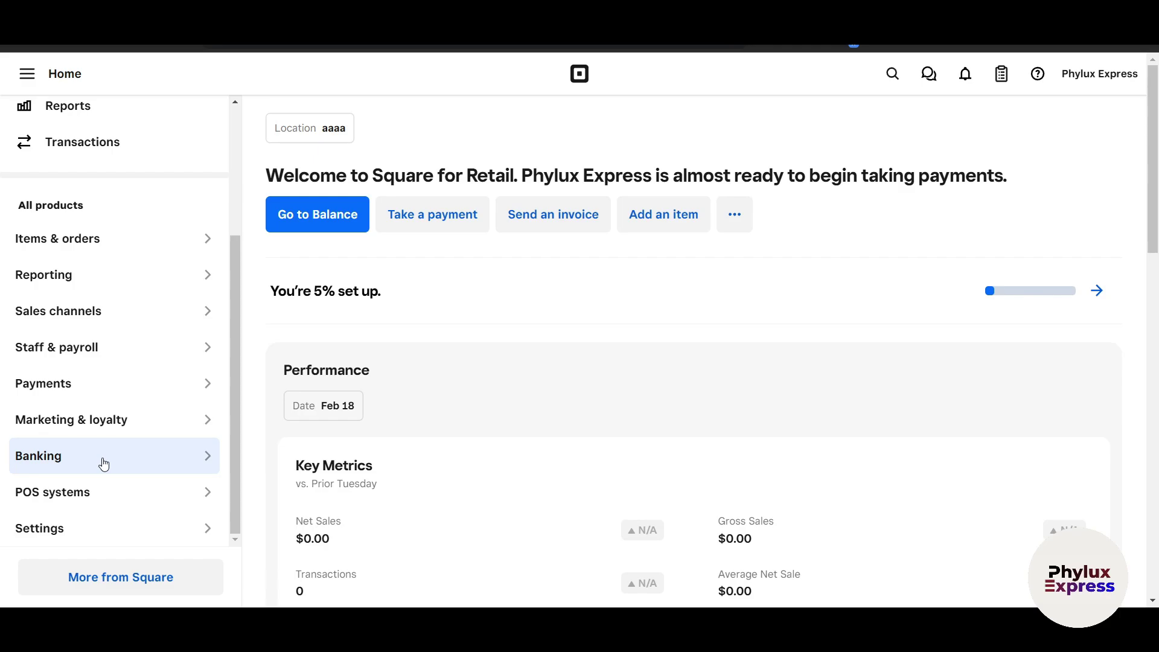
scroll(104, 464, up, 3)
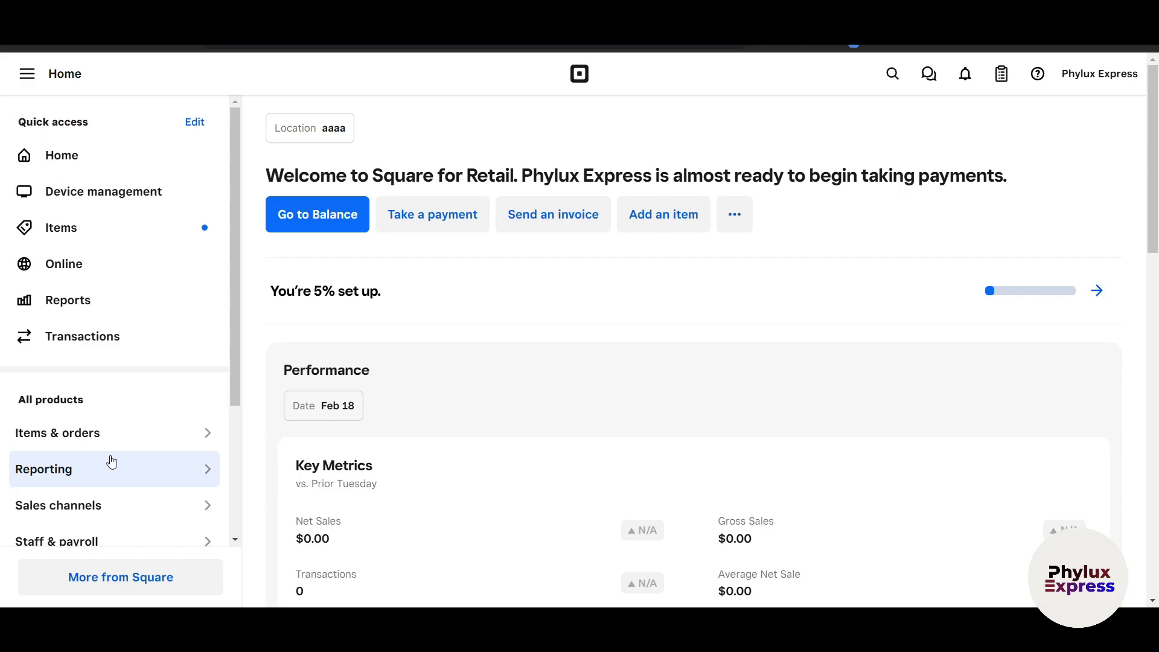
click(75, 74)
click(75, 74)
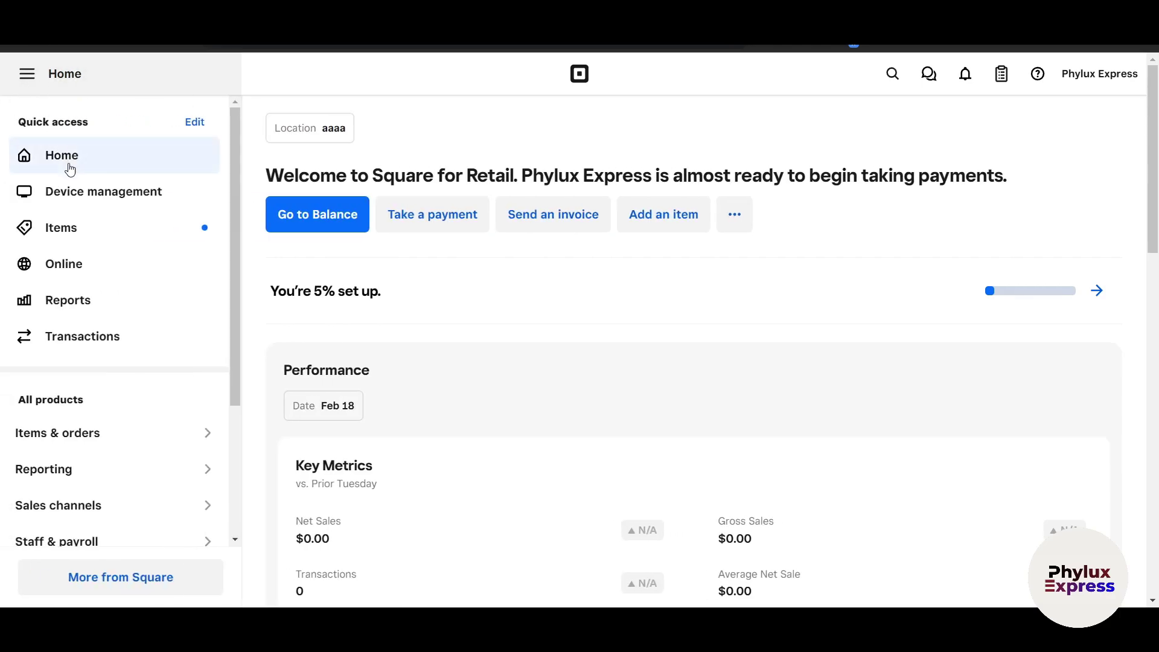